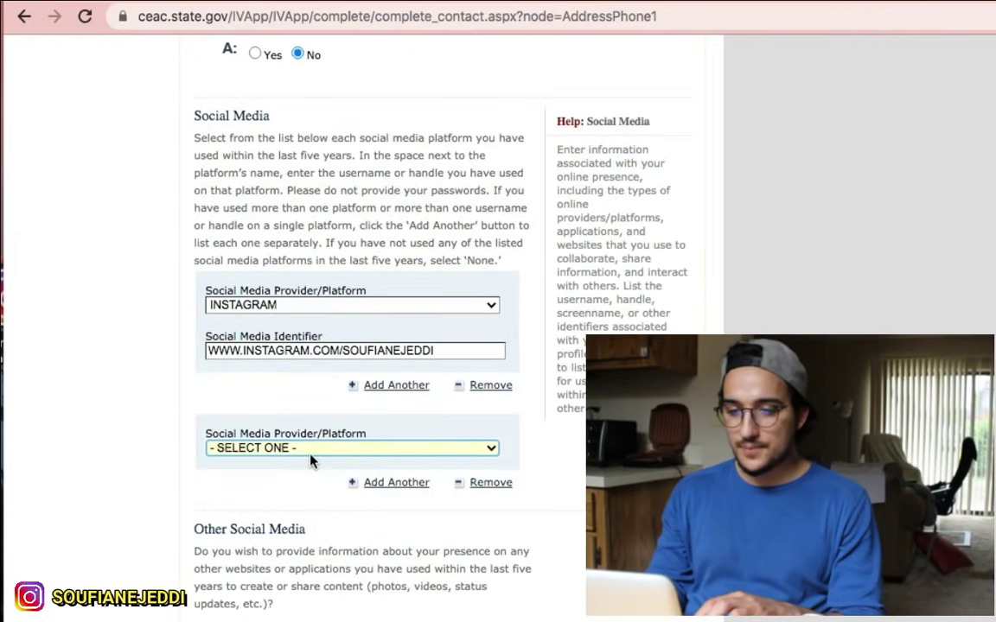
Step: Set the second social media platform to FACEBOOK and paste the Facebook profile URL as its identifier
left_click(309, 452)
left_click(266, 501)
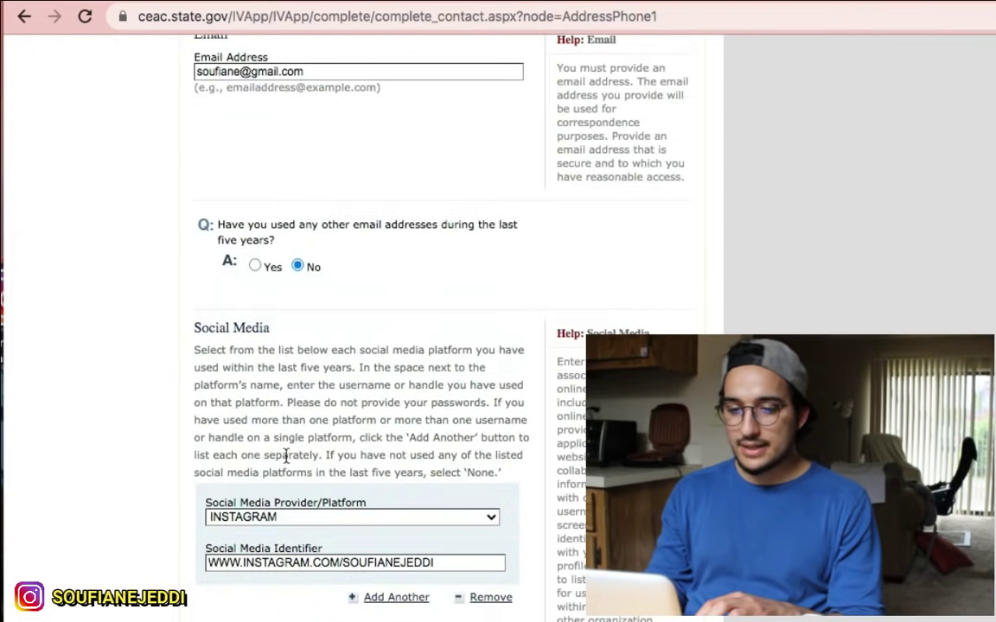
left_click(294, 463)
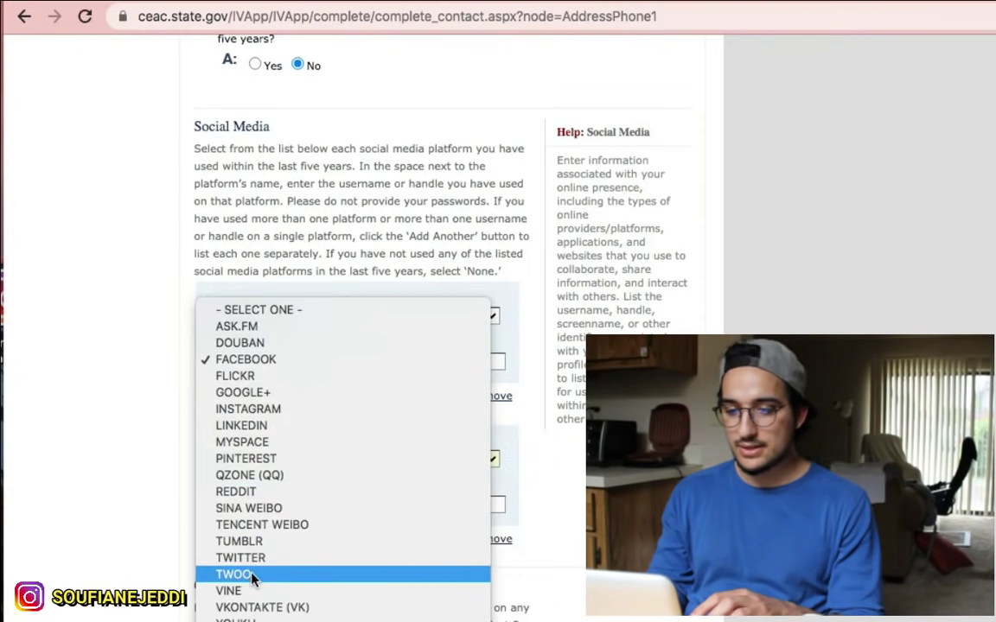
left_click(276, 567)
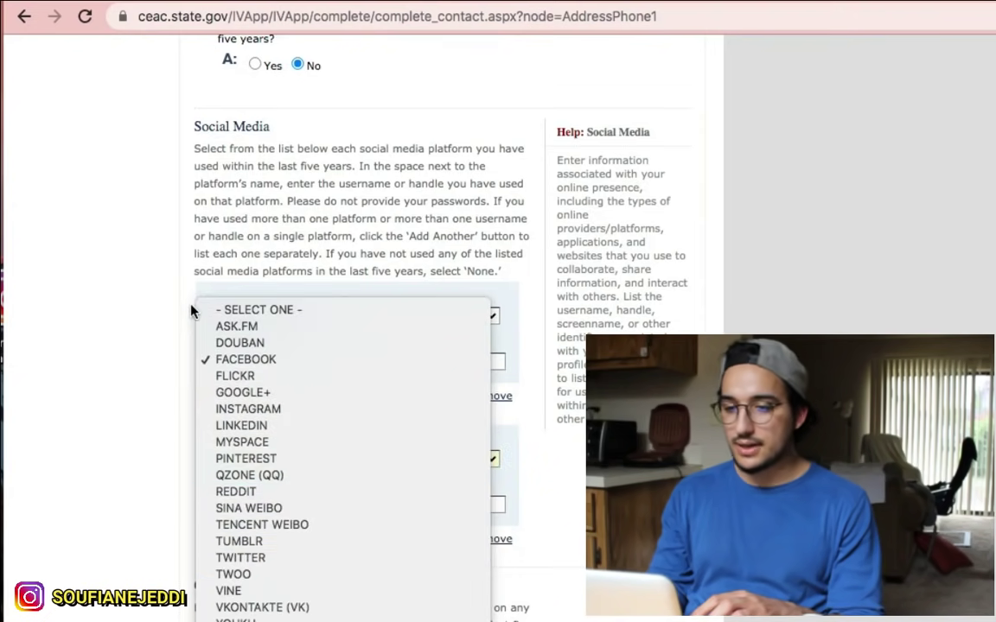
left_click(162, 301)
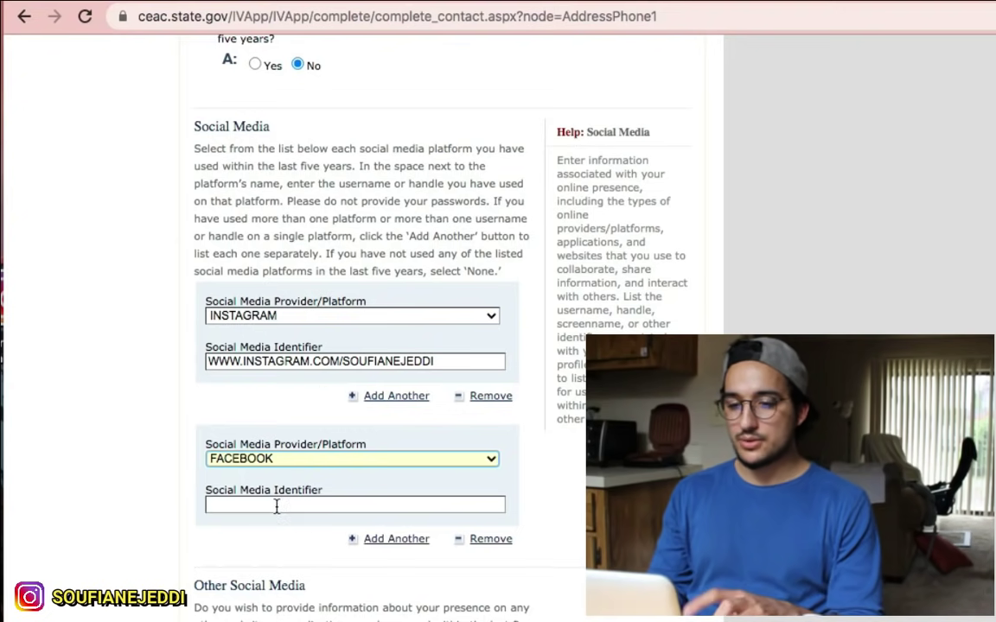
left_click(276, 505)
left_click(291, 505)
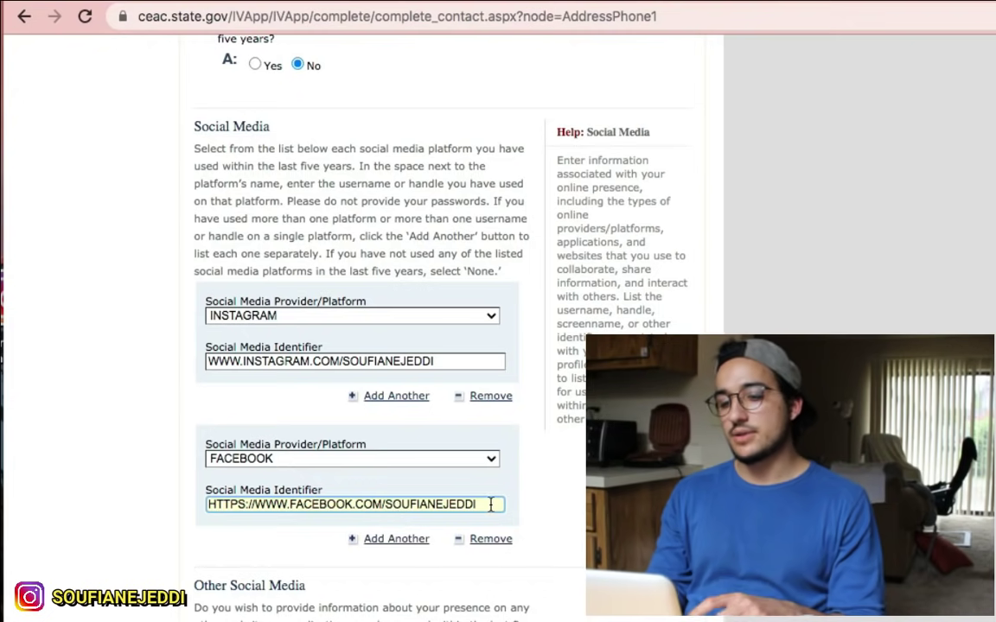
scroll(489, 492, "down", 2)
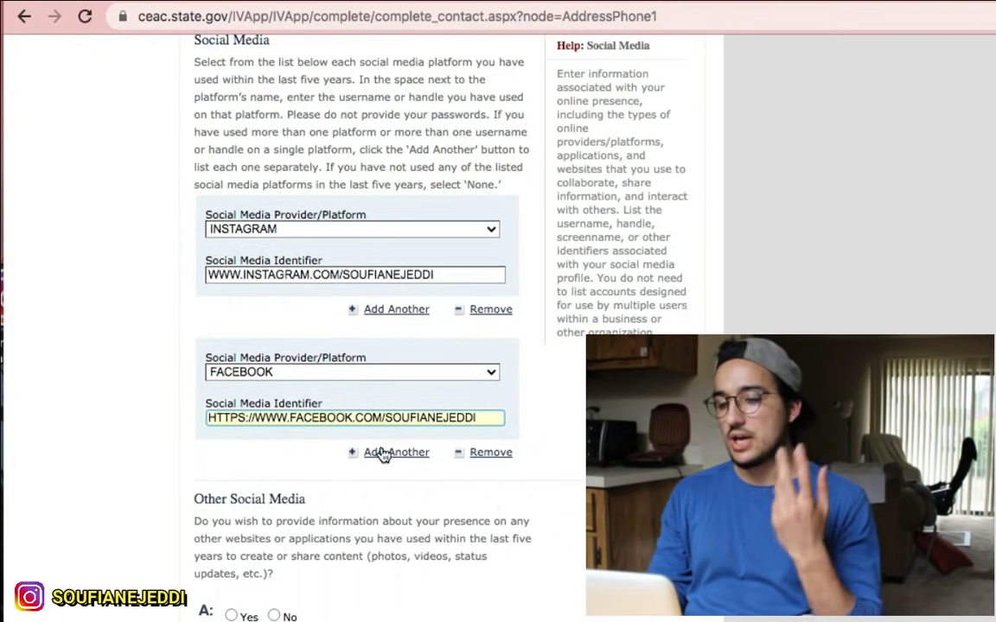
scroll(384, 458, "down", 3)
scroll(259, 406, "up", 1)
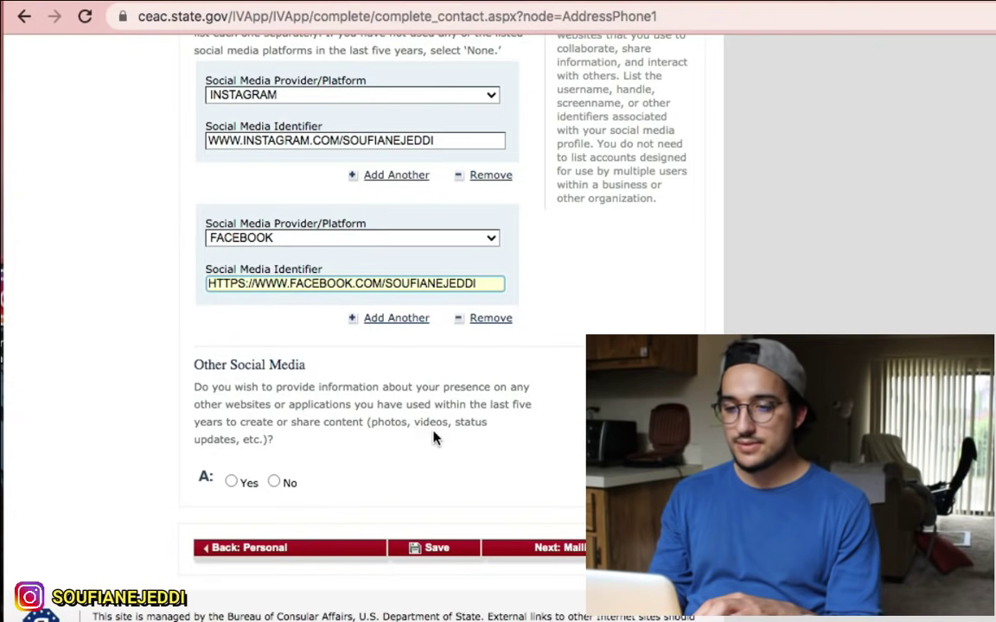
Step: Answer No to Other Social Media after viewing its extra fields, keeping Instagram and Facebook listed
left_click(231, 481)
scroll(231, 458, "down", 2)
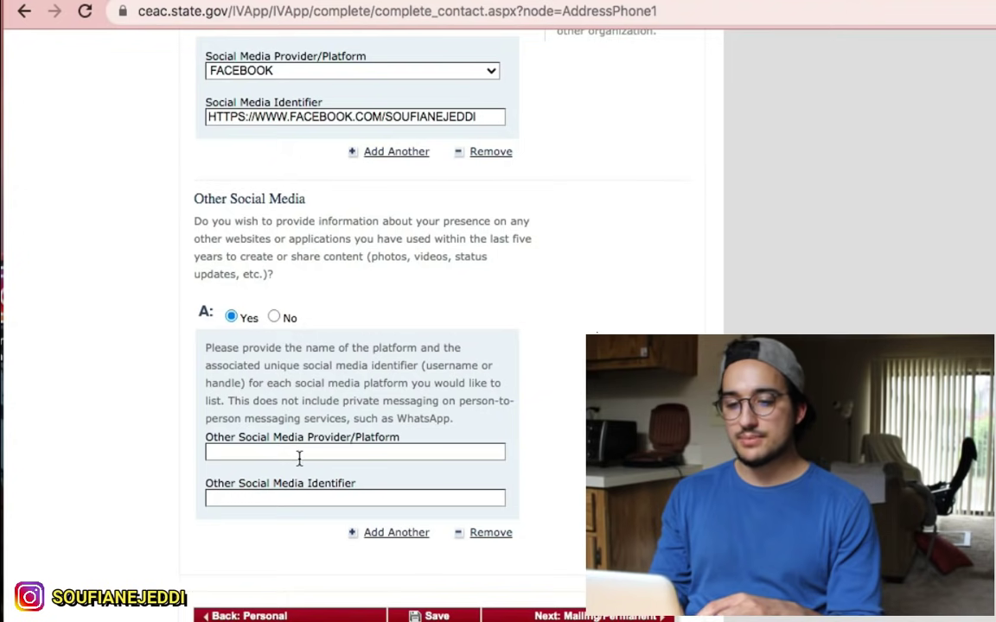
left_click(275, 453)
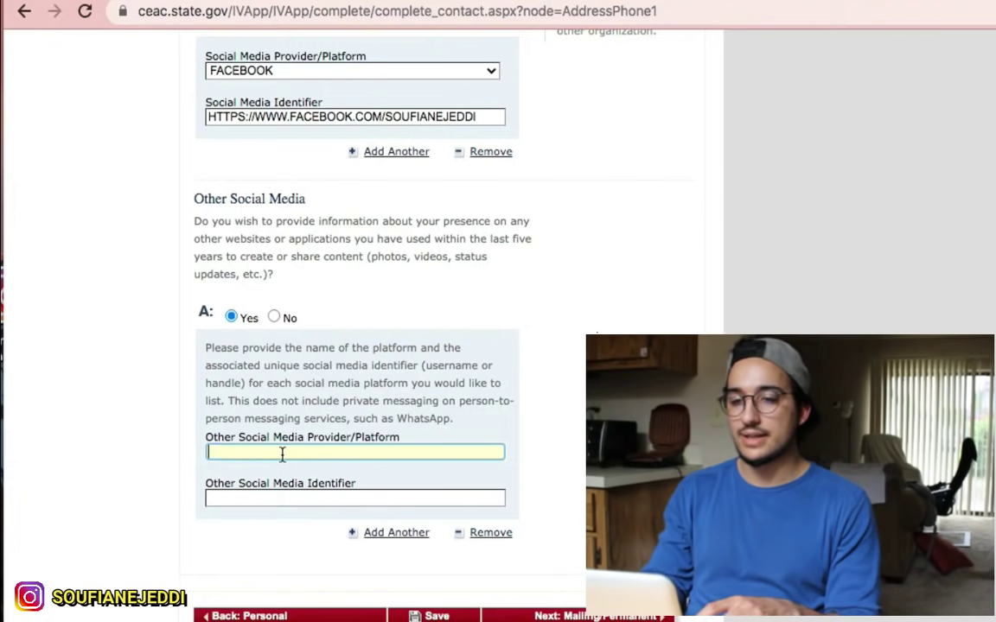
scroll(225, 58, "up", 1)
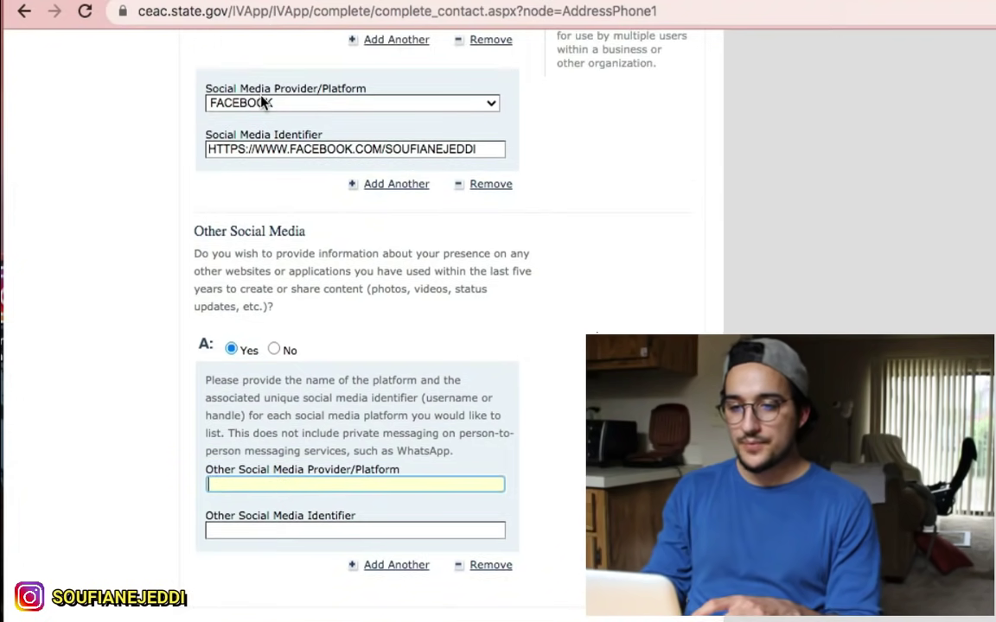
left_click(263, 102)
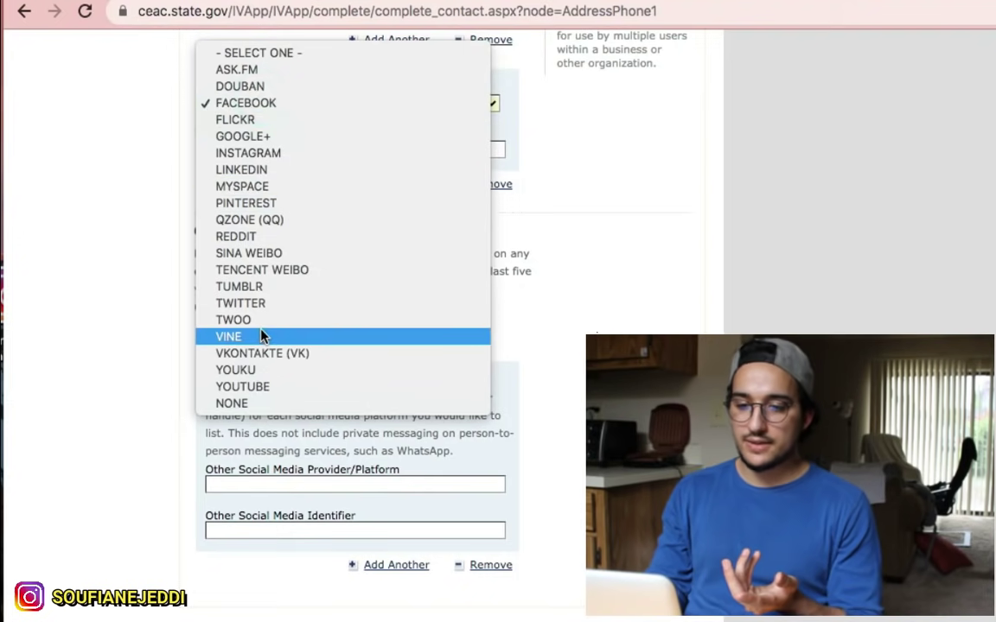
left_click(151, 304)
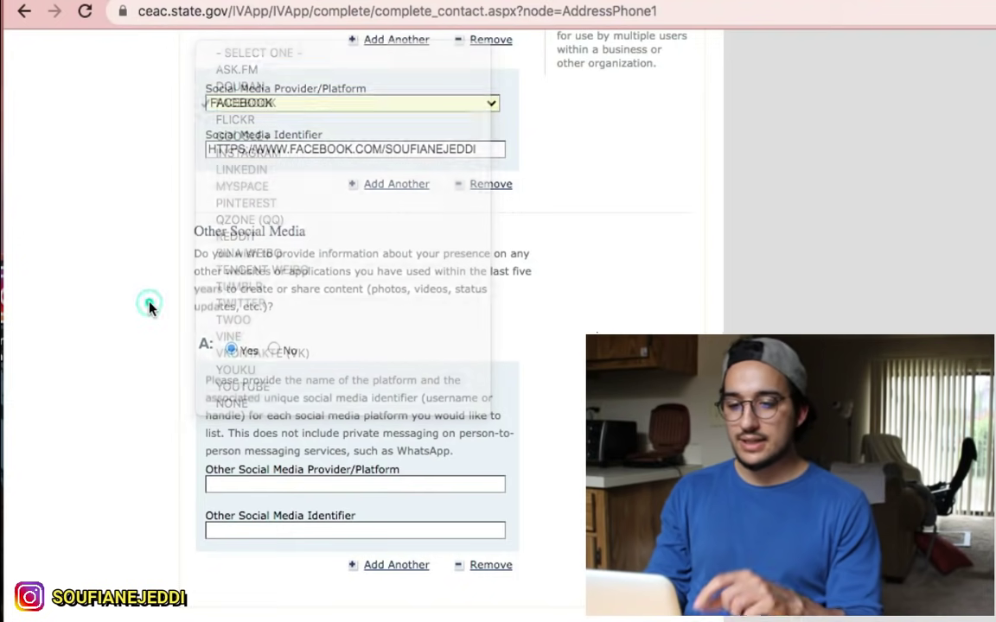
left_click(254, 488)
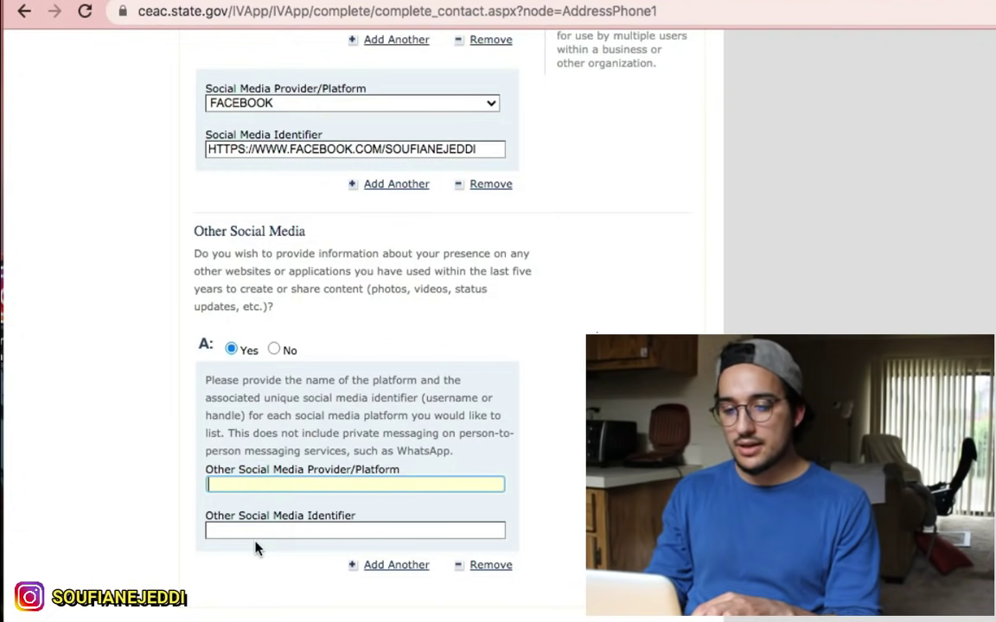
left_click(257, 530)
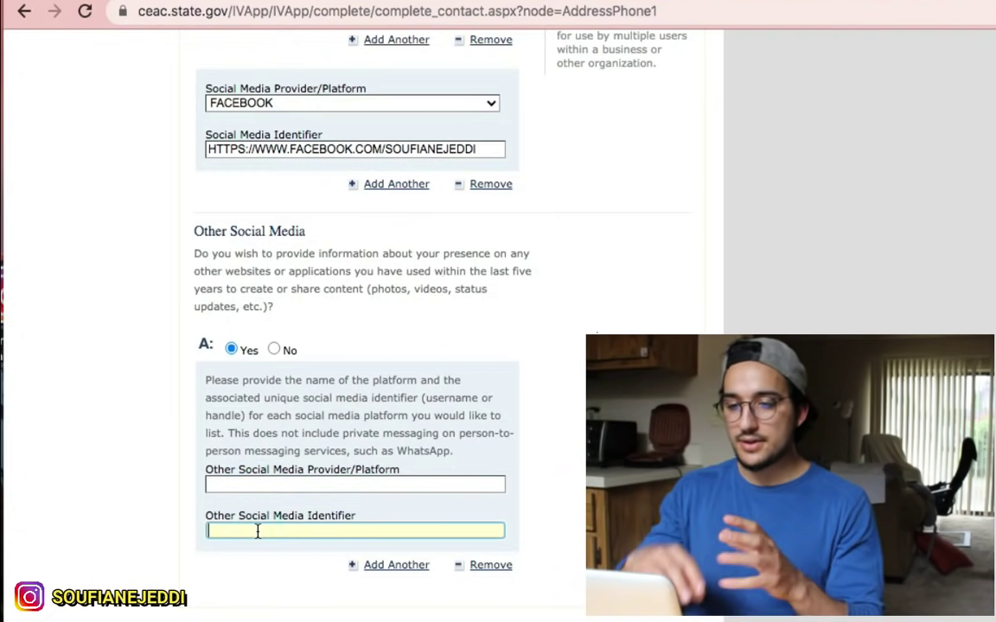
scroll(268, 519, "down", 1)
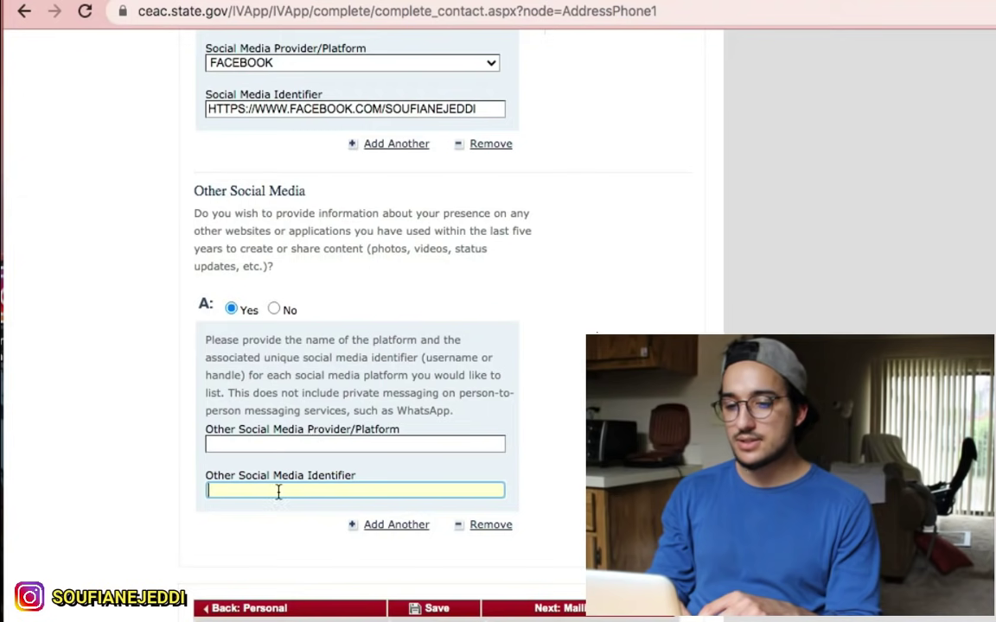
left_click(275, 311)
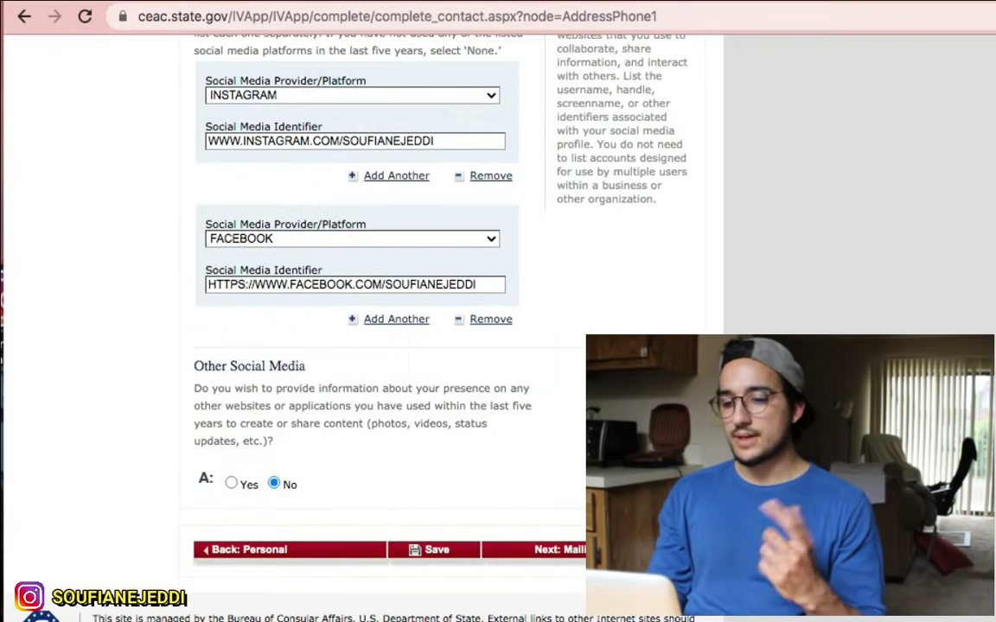
left_click(544, 549)
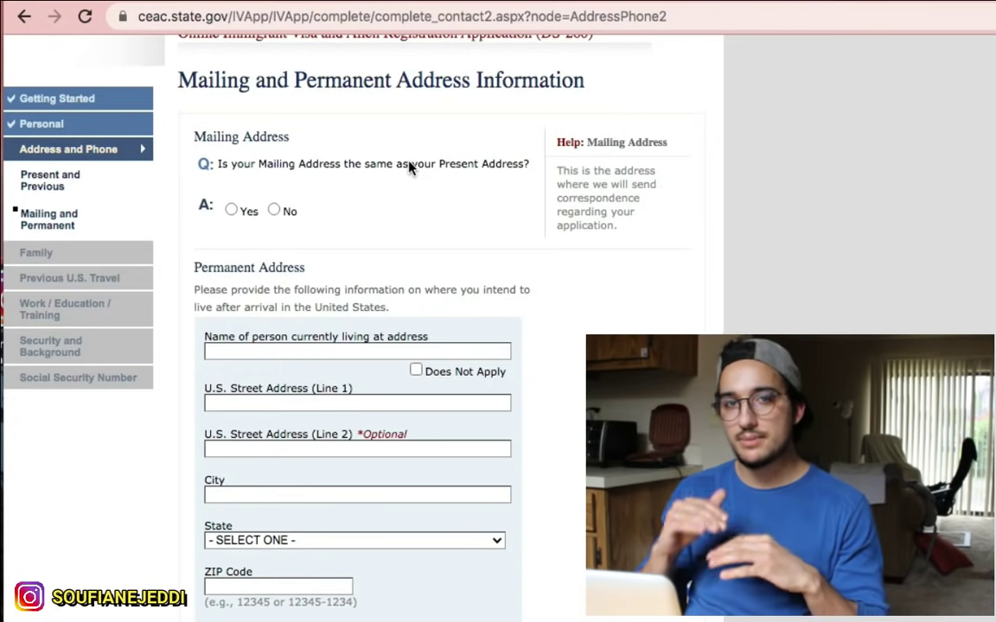
Step: Answer Yes that the mailing address is the same as the present address
left_click(229, 211)
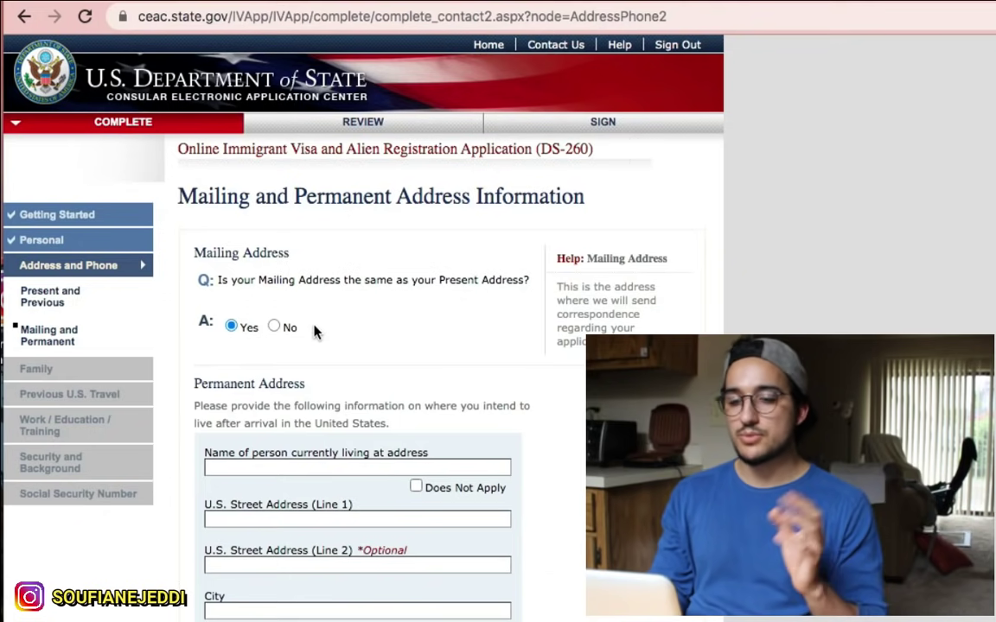
scroll(315, 334, "down", 1)
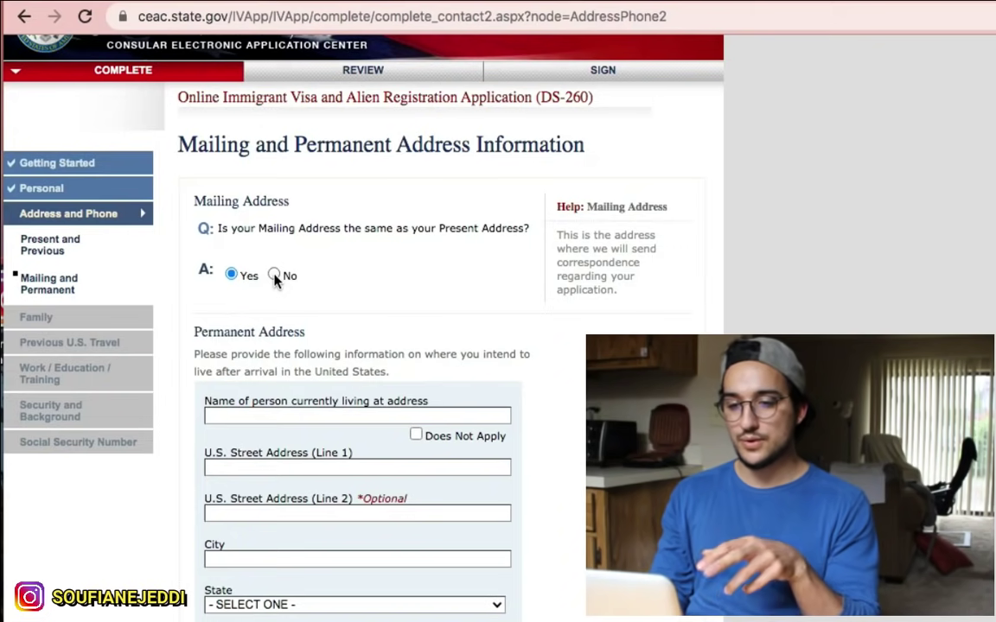
left_click(274, 276)
scroll(318, 370, "down", 1)
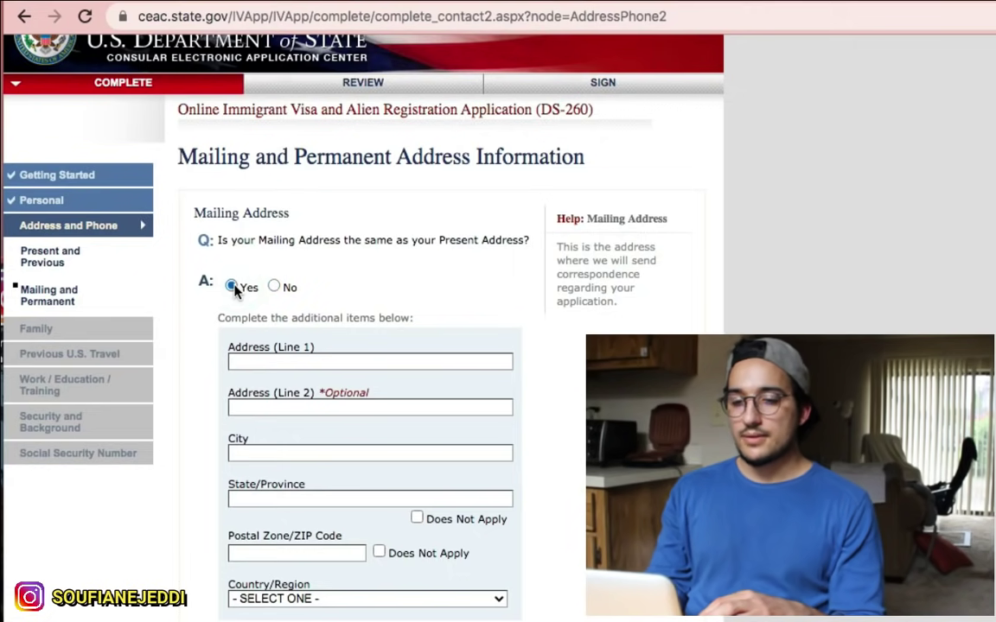
scroll(349, 329, "down", 4)
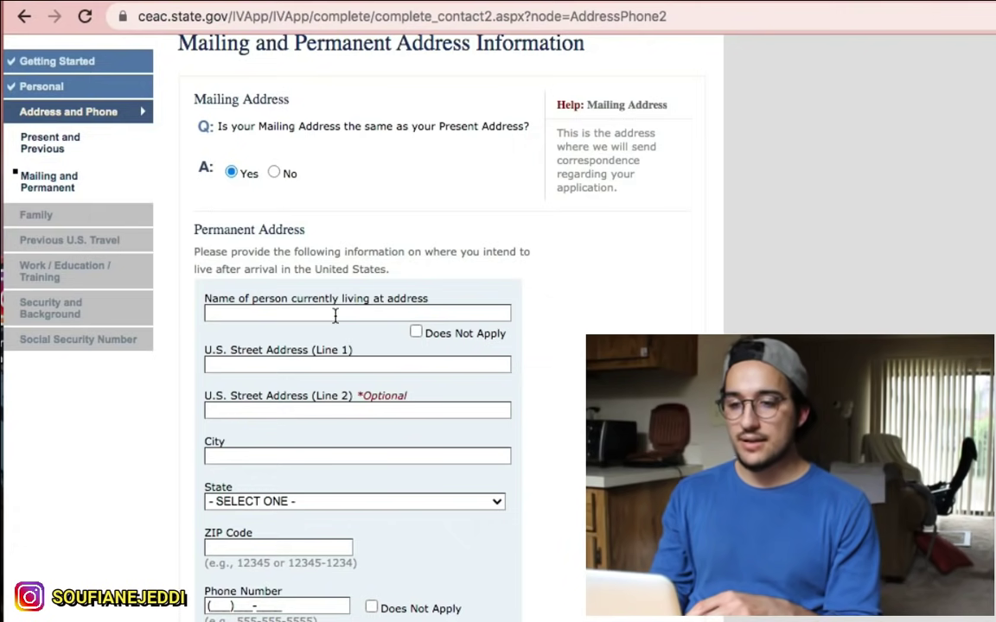
Step: Enter the name of the person currently living at the permanent U.S. address
left_click(303, 312)
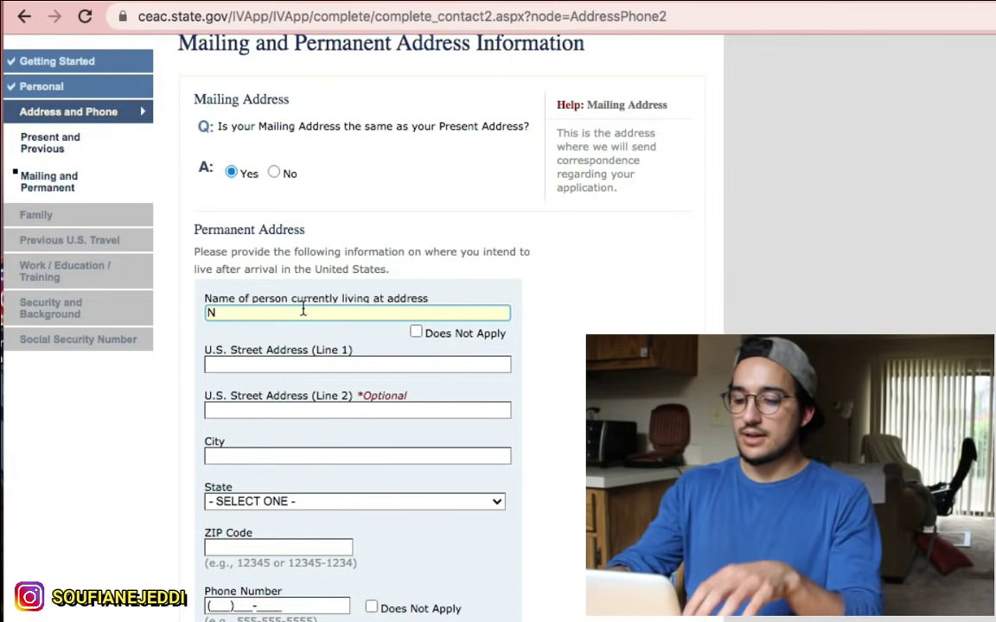
key("BackSpace")
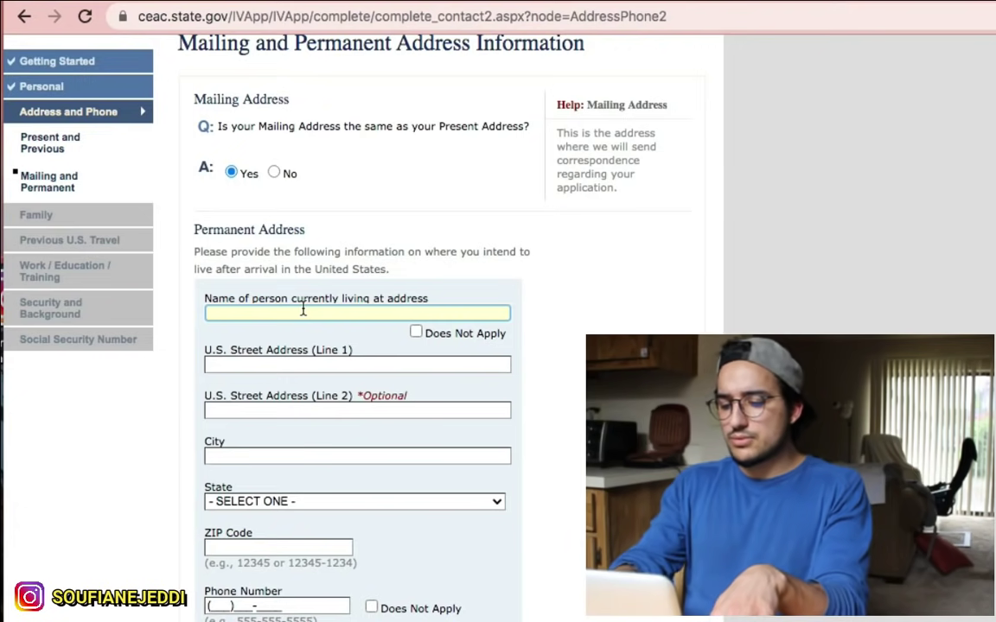
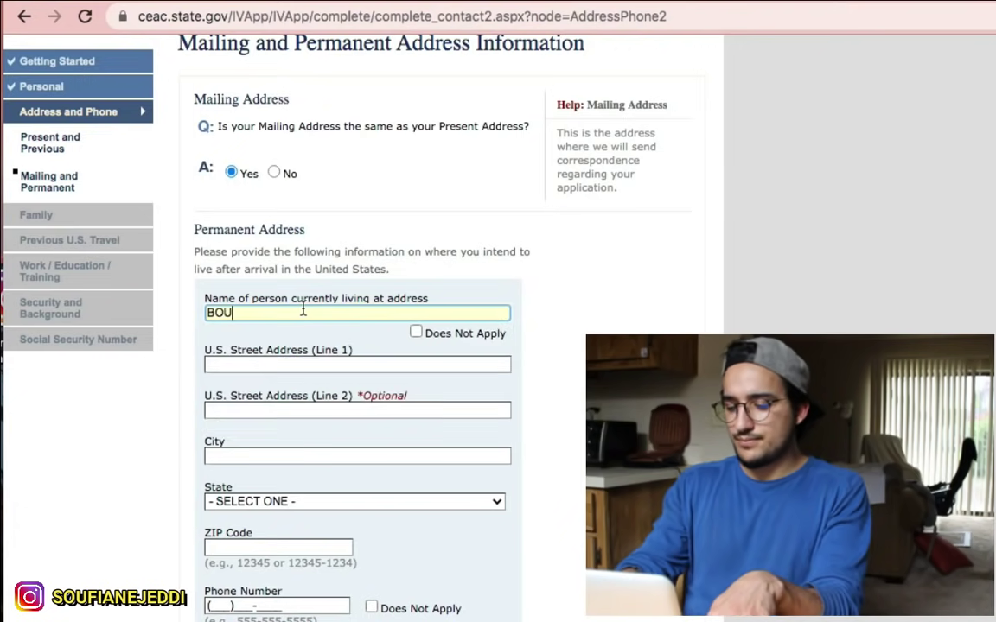
Step: Type the U.S. Street Address (Line 1), fixing a stray letter and the spacing
left_click(325, 375)
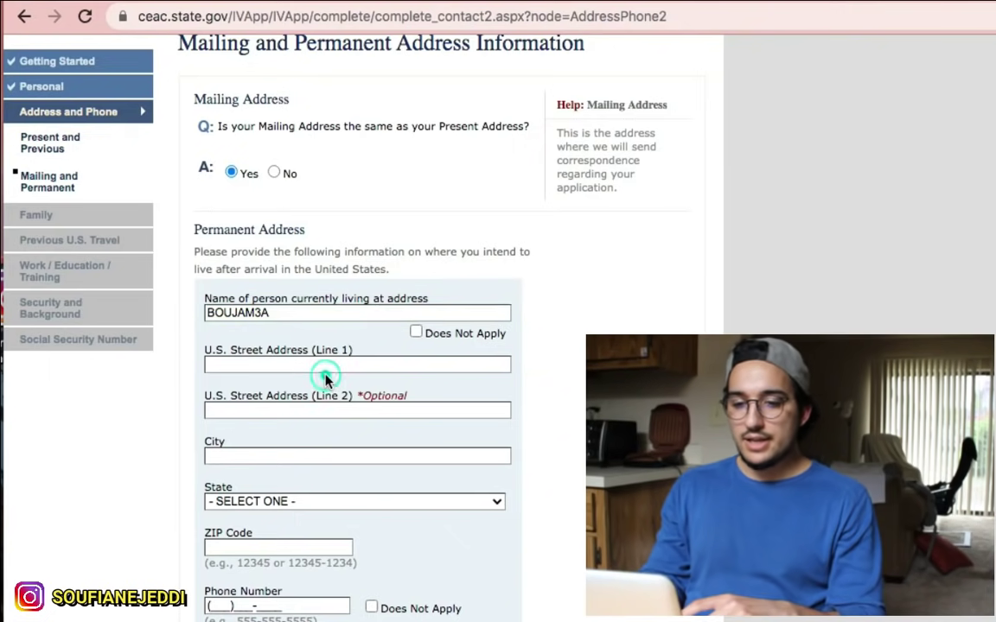
left_click(322, 365)
type("J")
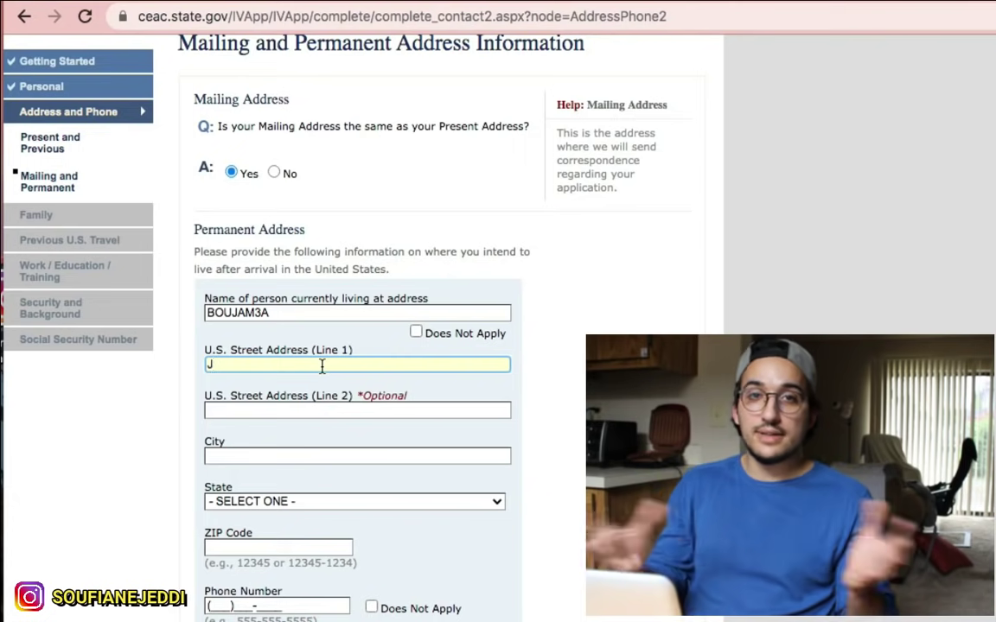
type("SEAT")
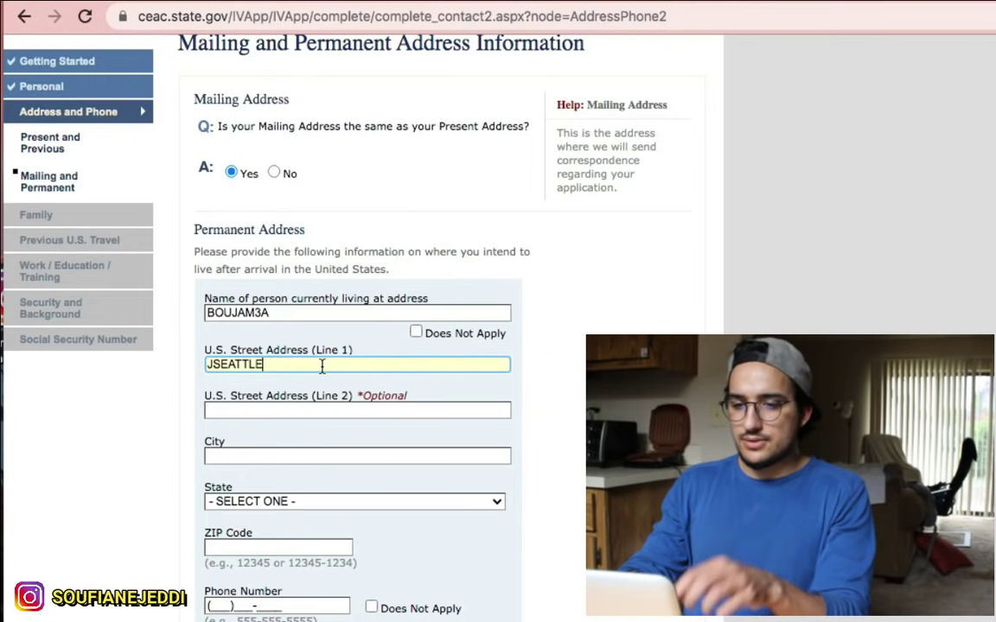
type("TLE")
left_click(209, 364)
key("BackSpace")
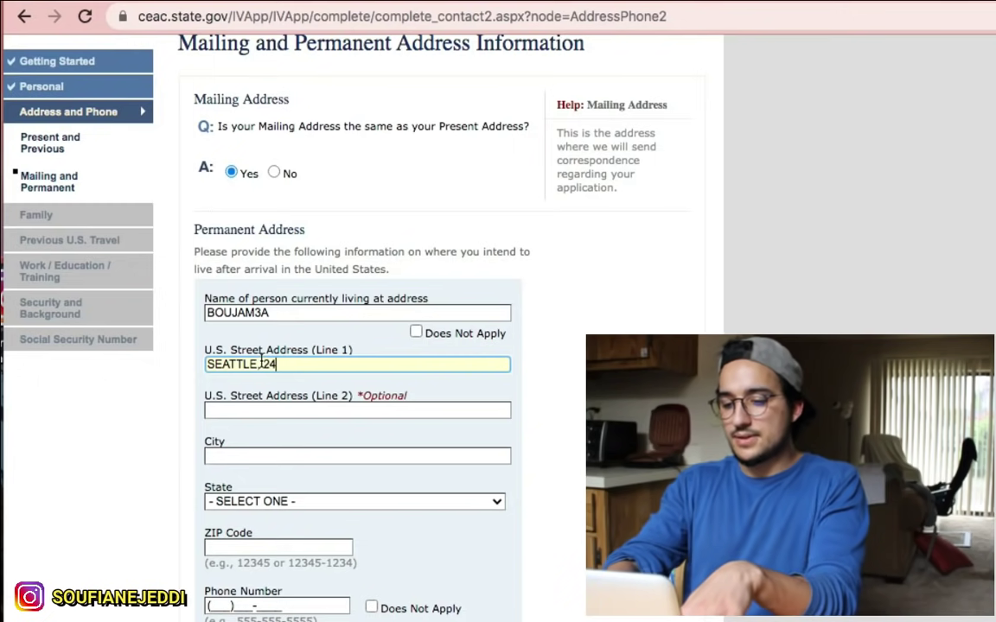
type("FTH")
left_click(259, 364)
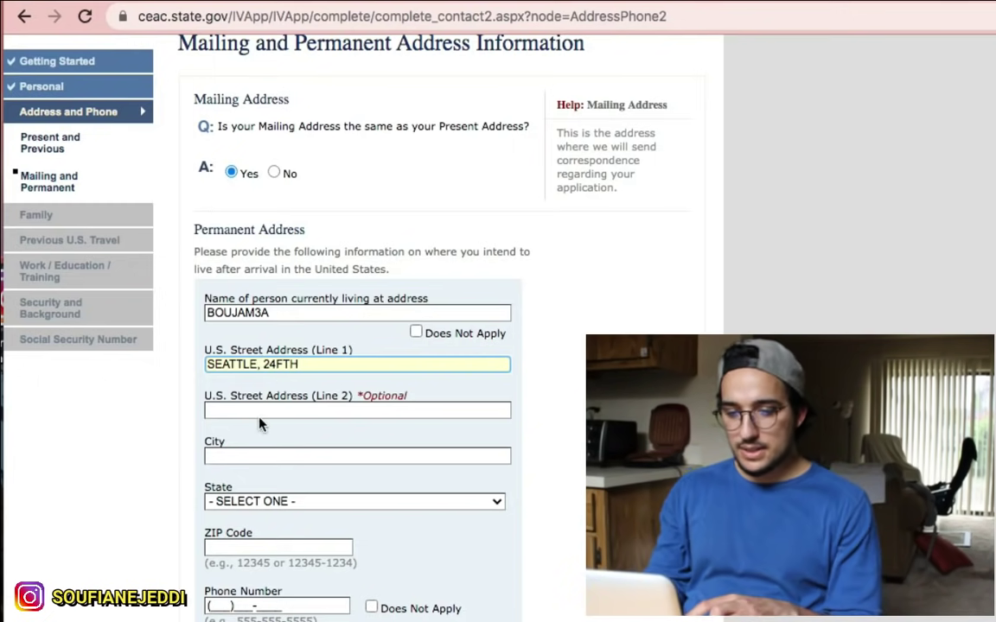
left_click(299, 364)
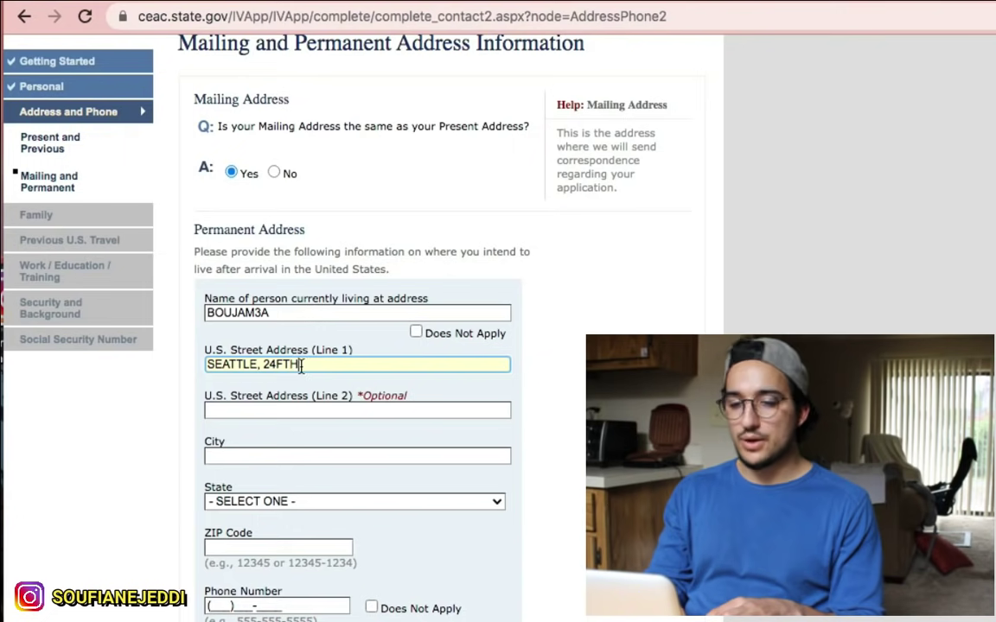
left_click(244, 410)
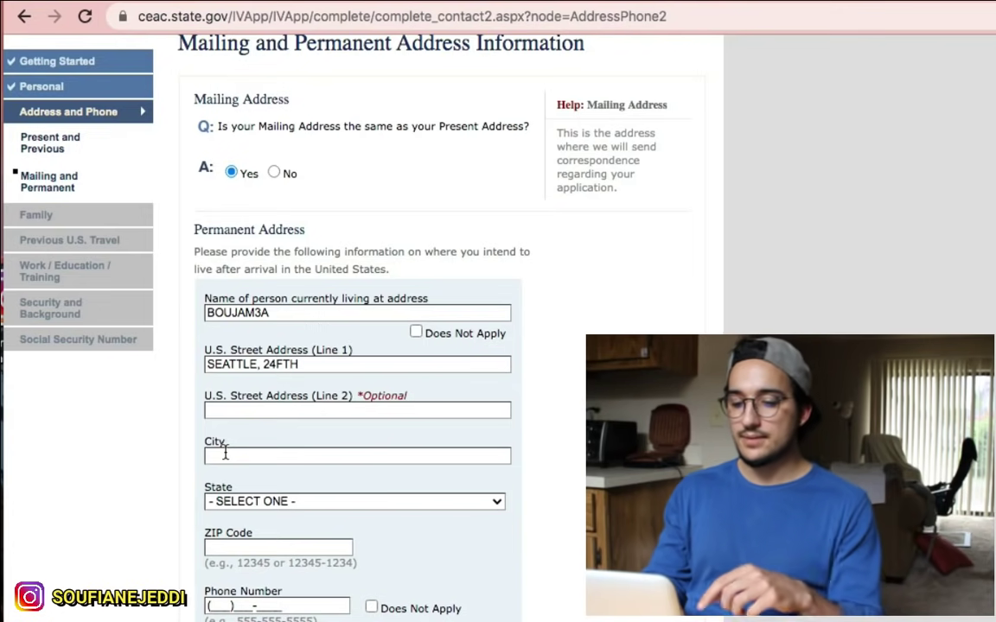
Step: Enter the city for the permanent U.S. address
left_click(223, 455)
type("SEATTTLE")
scroll(268, 447, "down", 1)
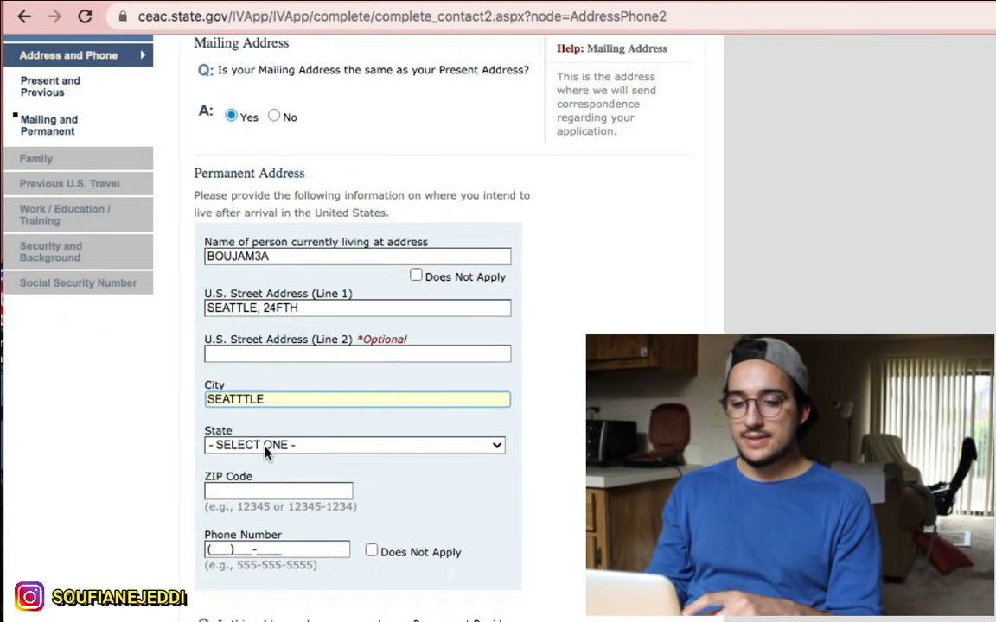
left_click(267, 446)
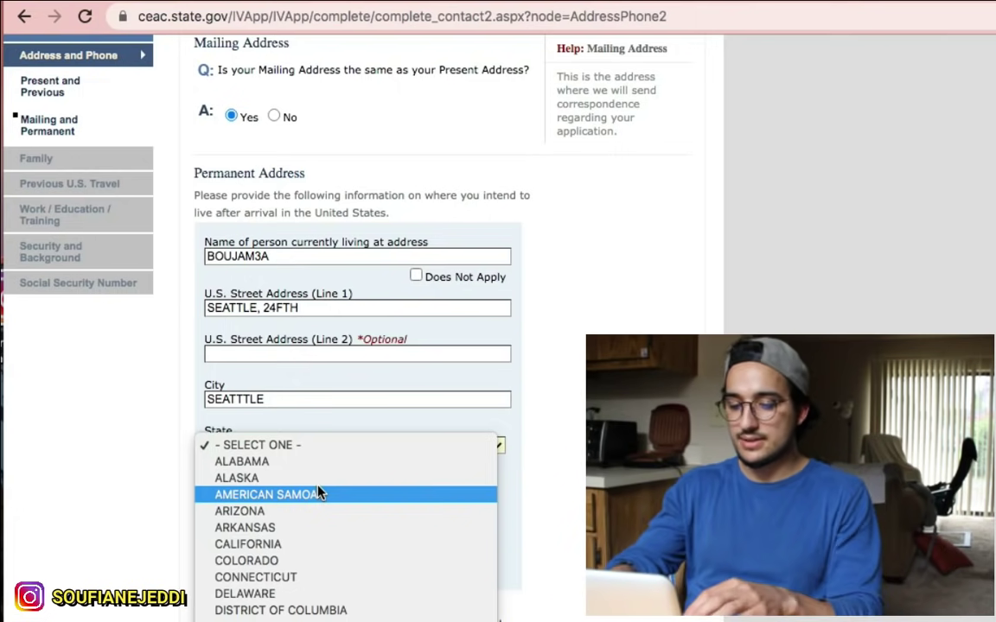
scroll(320, 491, "down", 10)
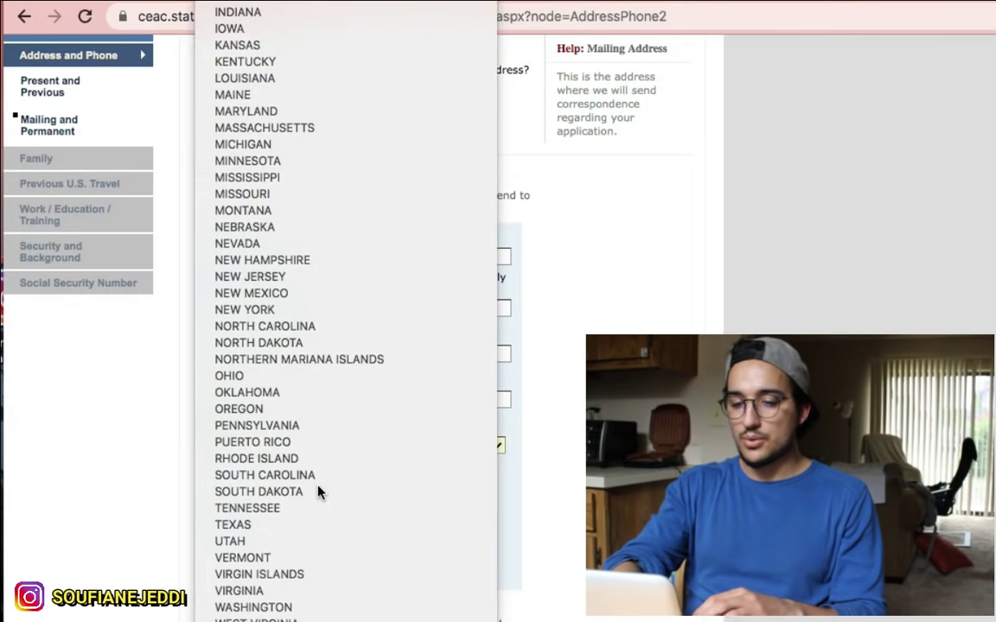
Step: Choose WASHINGTON as the state, then enter the ZIP code and the full phone number
left_click(275, 607)
scroll(246, 406, "down", 2)
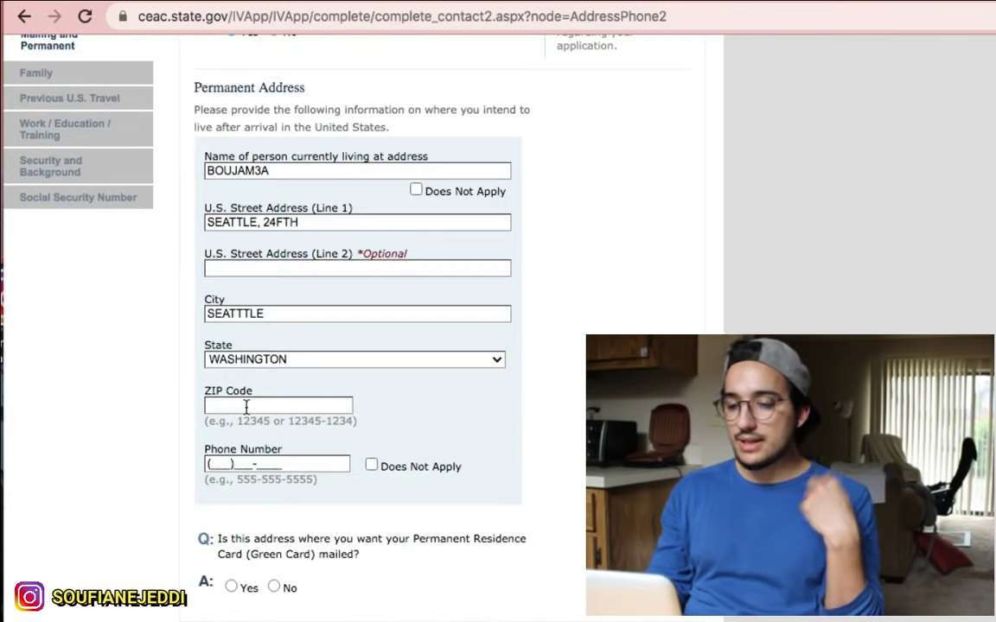
left_click(247, 406)
type("67698")
left_click(266, 464)
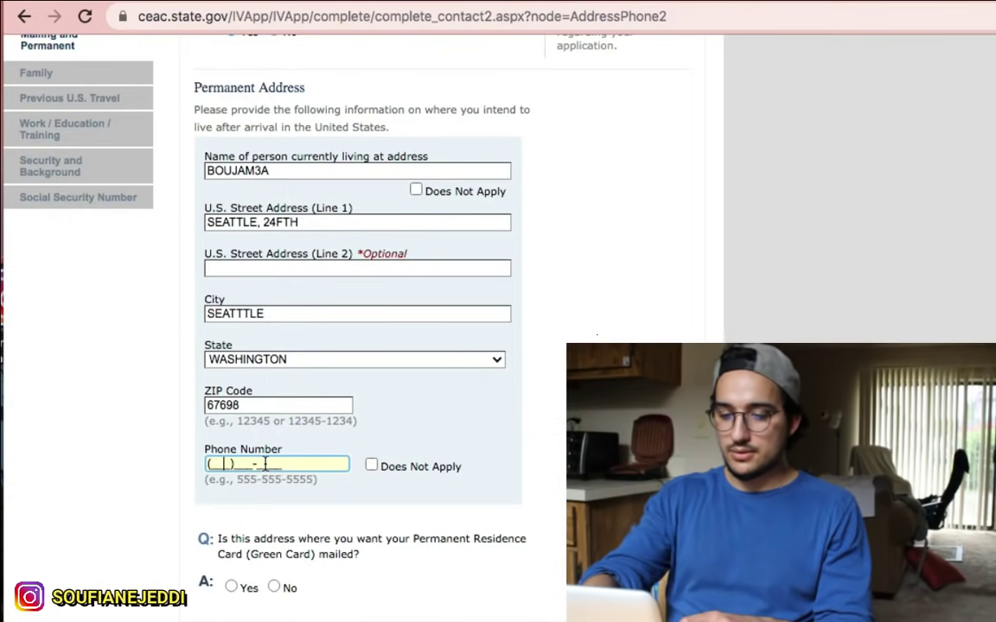
type("425")
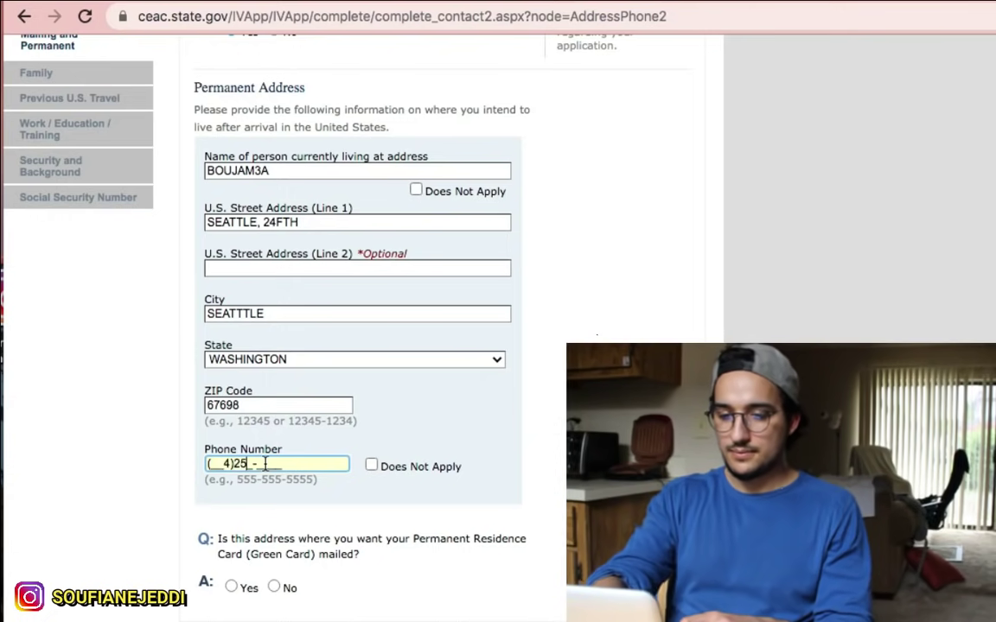
left_click_drag(286, 464, 203, 464)
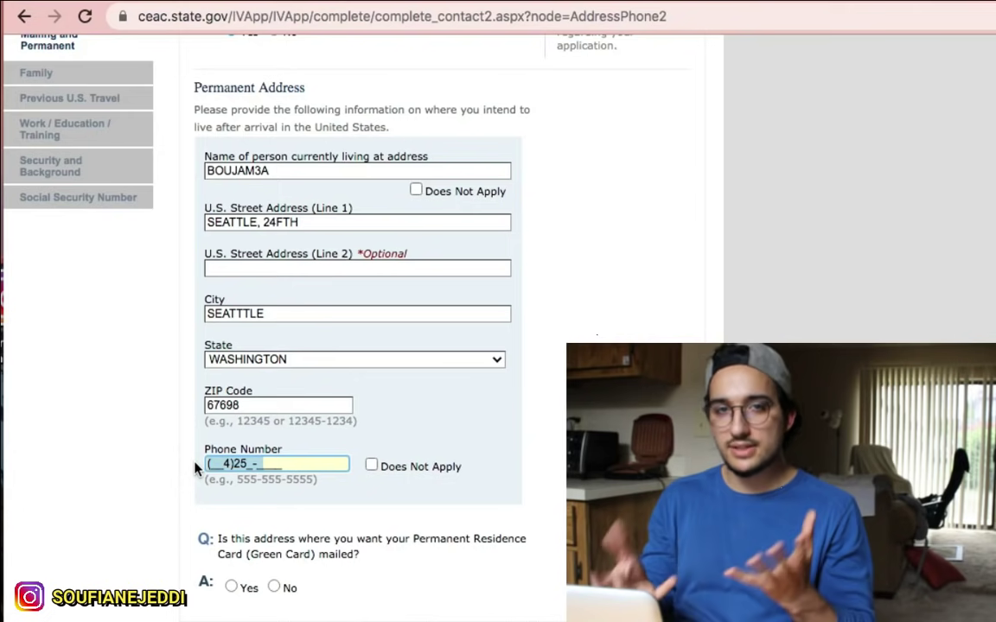
scroll(253, 447, "down", 1)
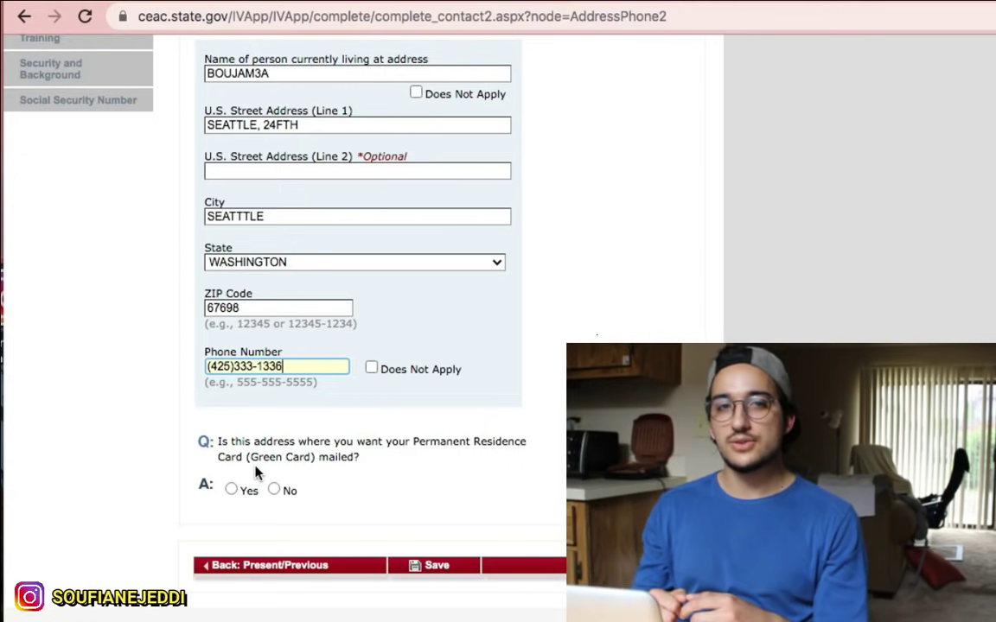
Step: Answer Yes to mailing the green card here and mark the father's birth date unknown
left_click(230, 490)
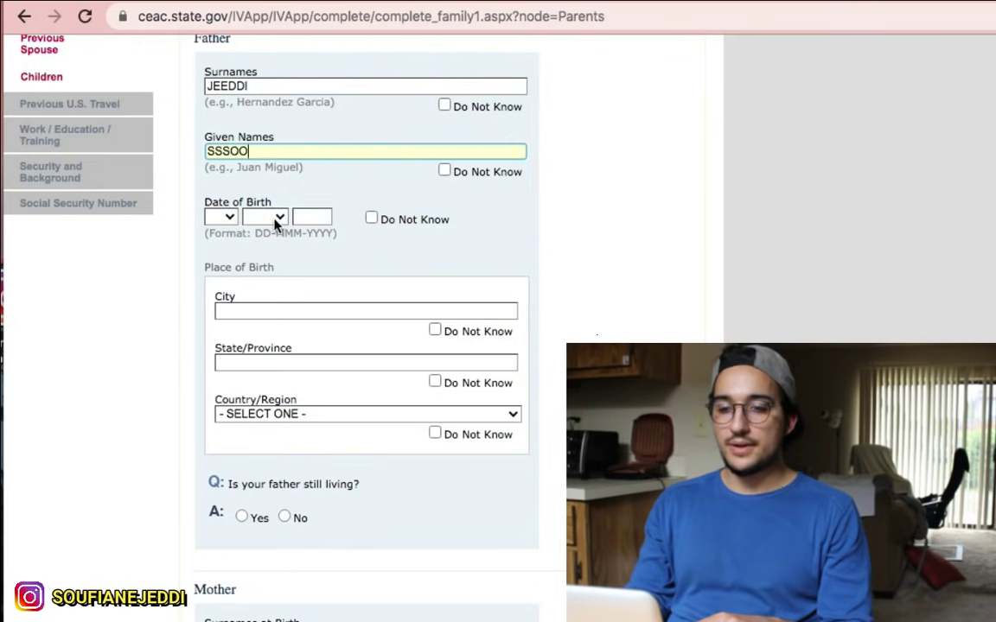
left_click(227, 218)
left_click(373, 220)
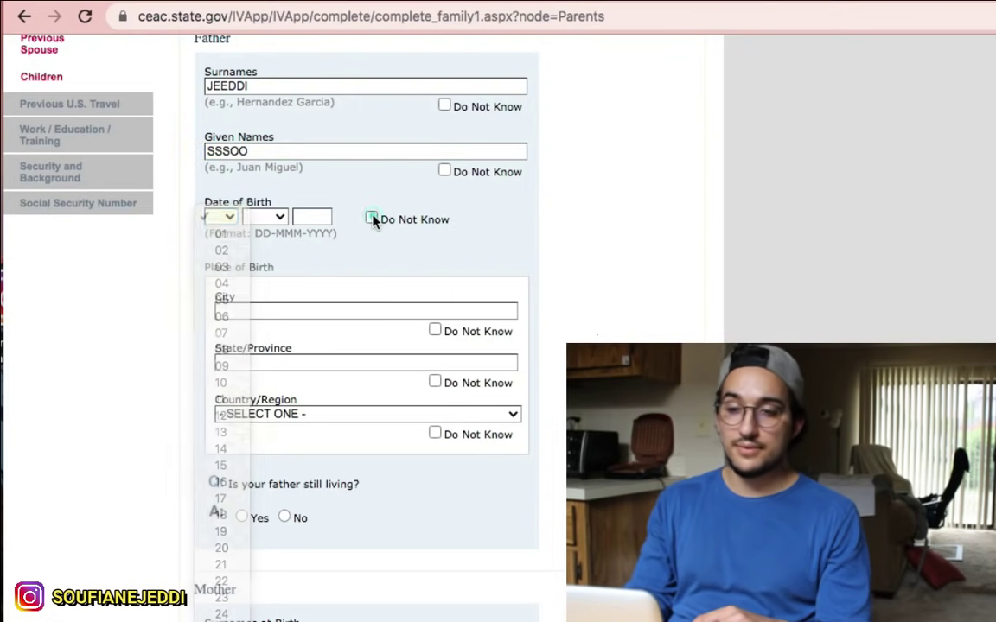
left_click(372, 218)
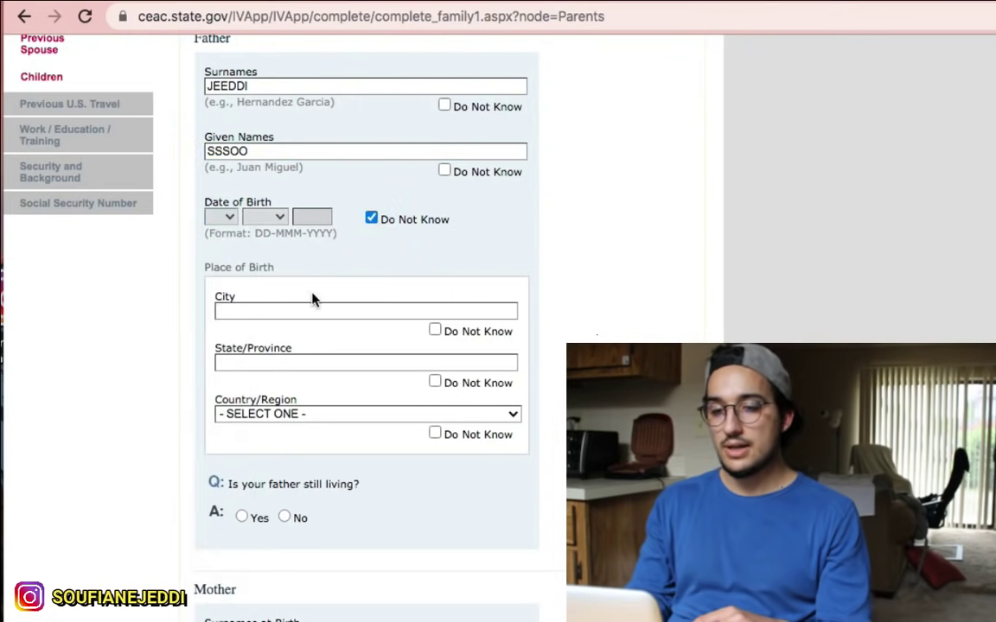
scroll(281, 260, "down", 1)
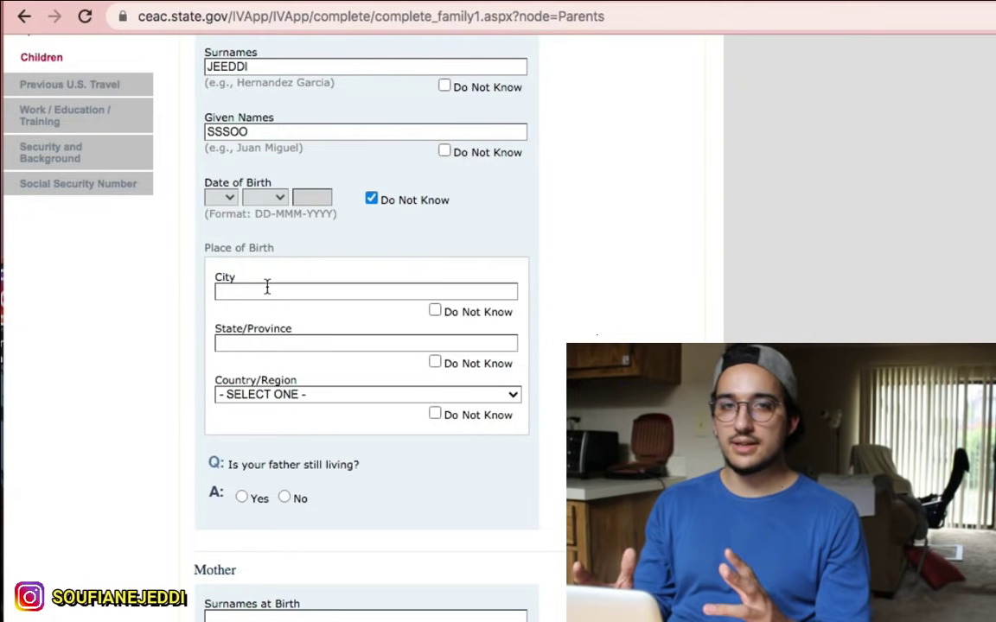
Step: Mark the father's birth city and province unknown, choose MOROCCO, and answer he is not living
left_click(435, 311)
scroll(388, 388, "down", 1)
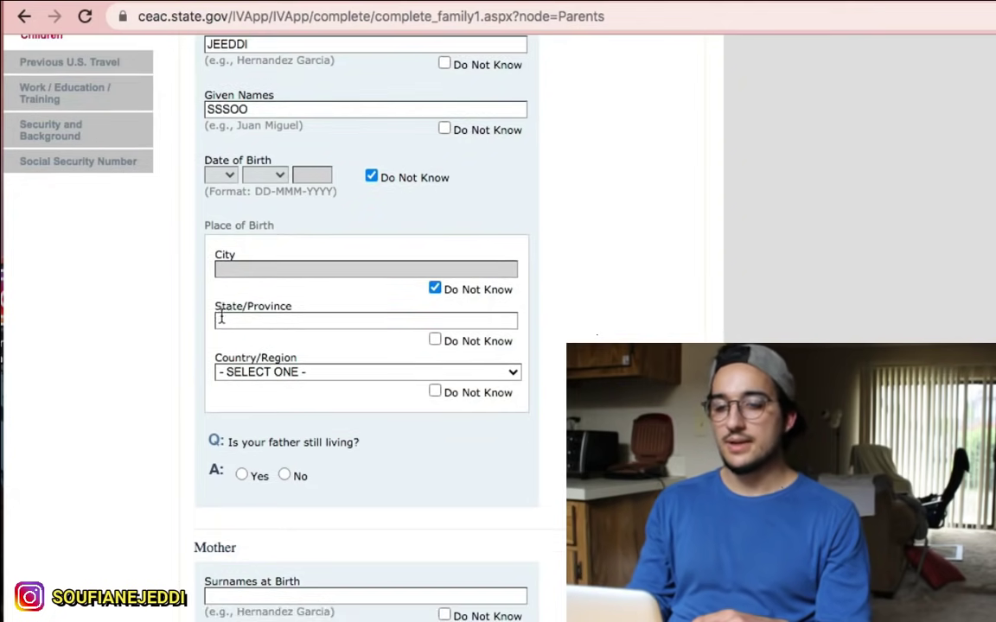
left_click(435, 340)
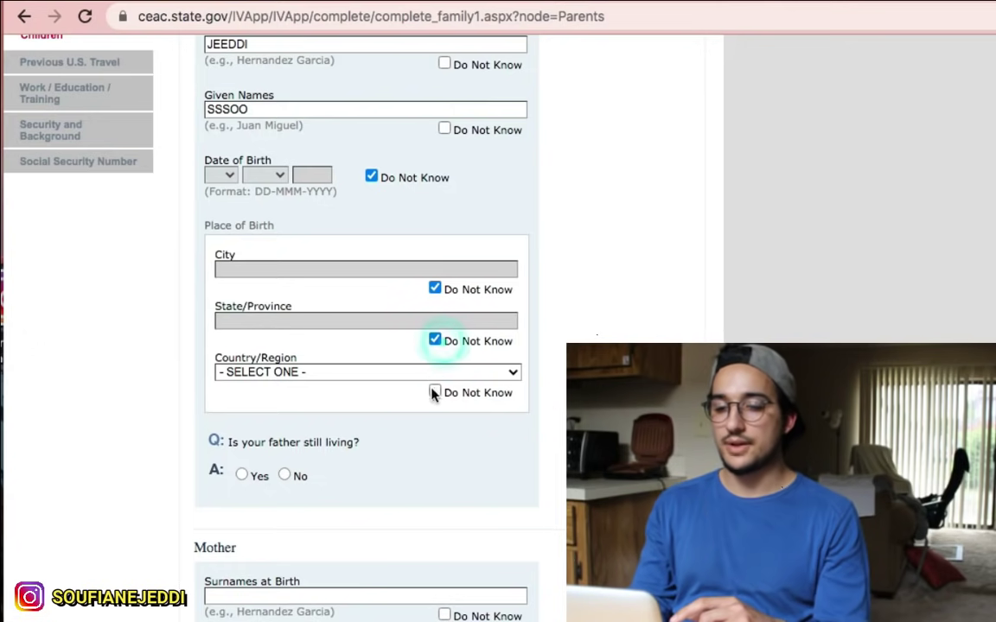
scroll(269, 379, "down", 3)
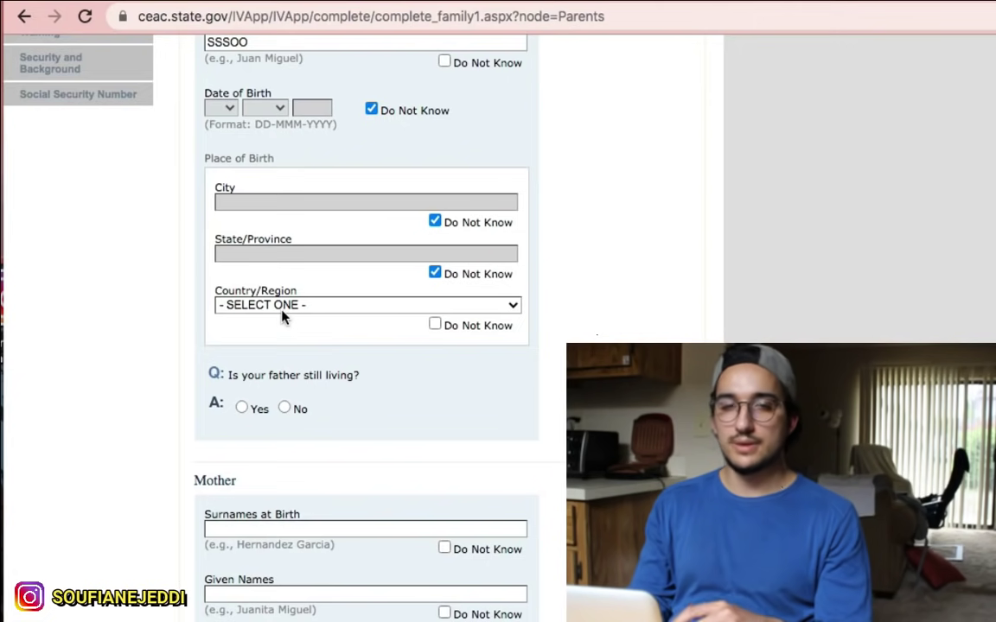
left_click(283, 316)
scroll(311, 575, "down", 4)
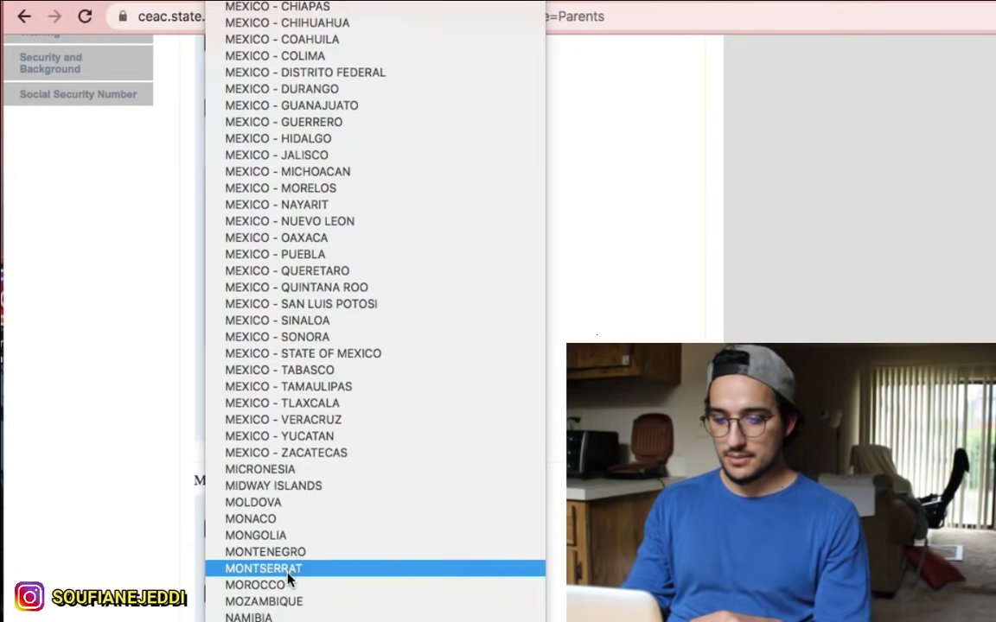
left_click(290, 585)
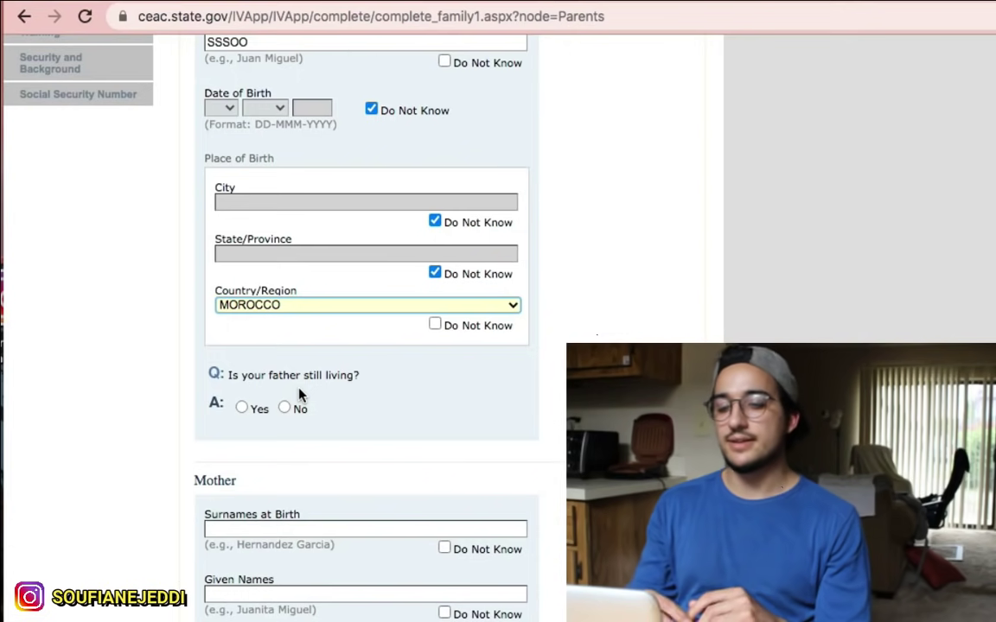
left_click(284, 409)
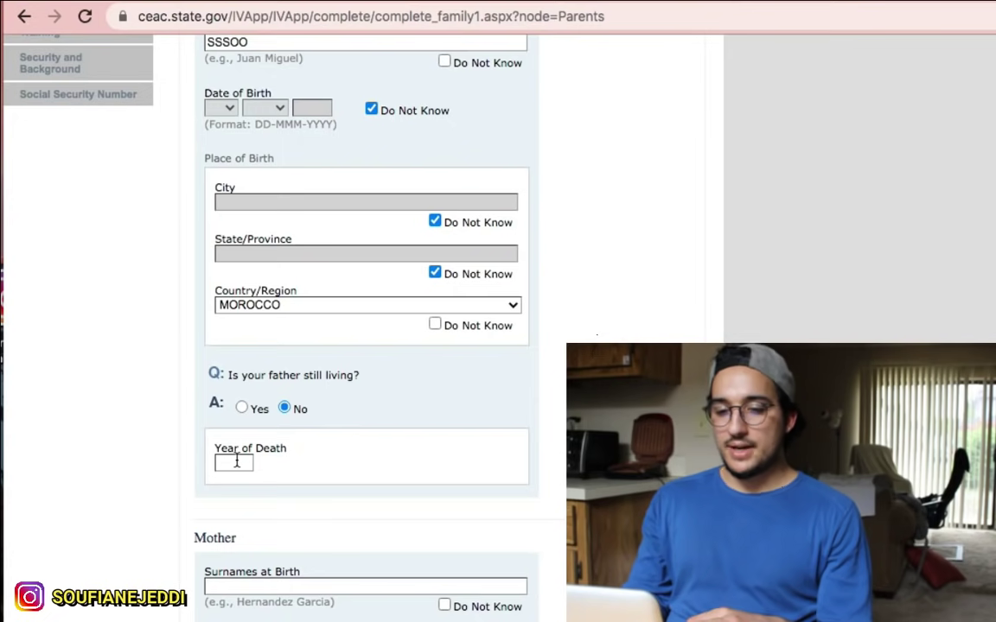
Step: Answer No to the father still living and enter 2016 as his year of death
left_click(242, 408)
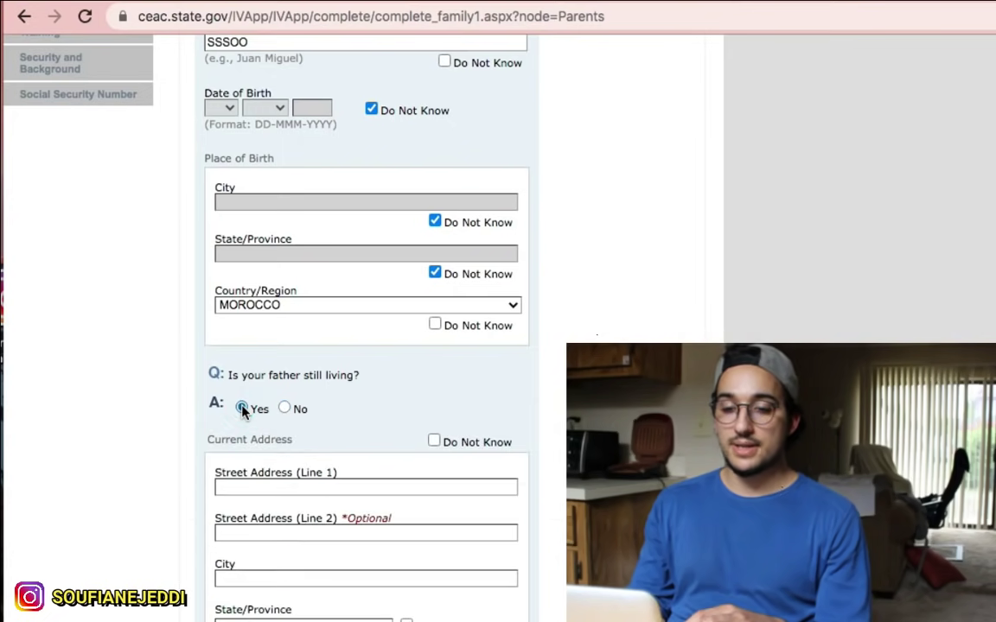
scroll(243, 410, "down", 4)
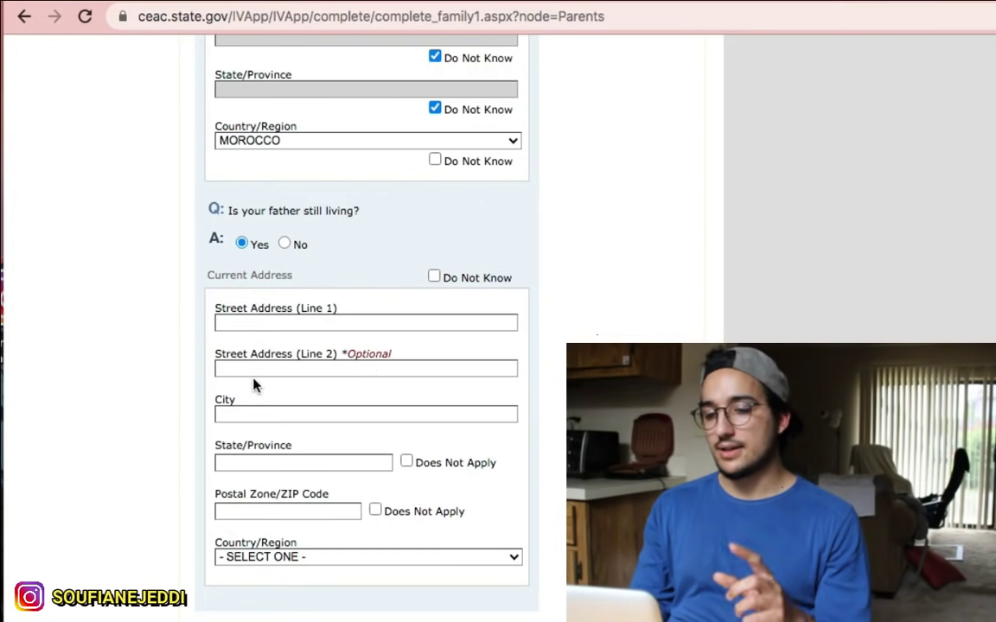
left_click(285, 244)
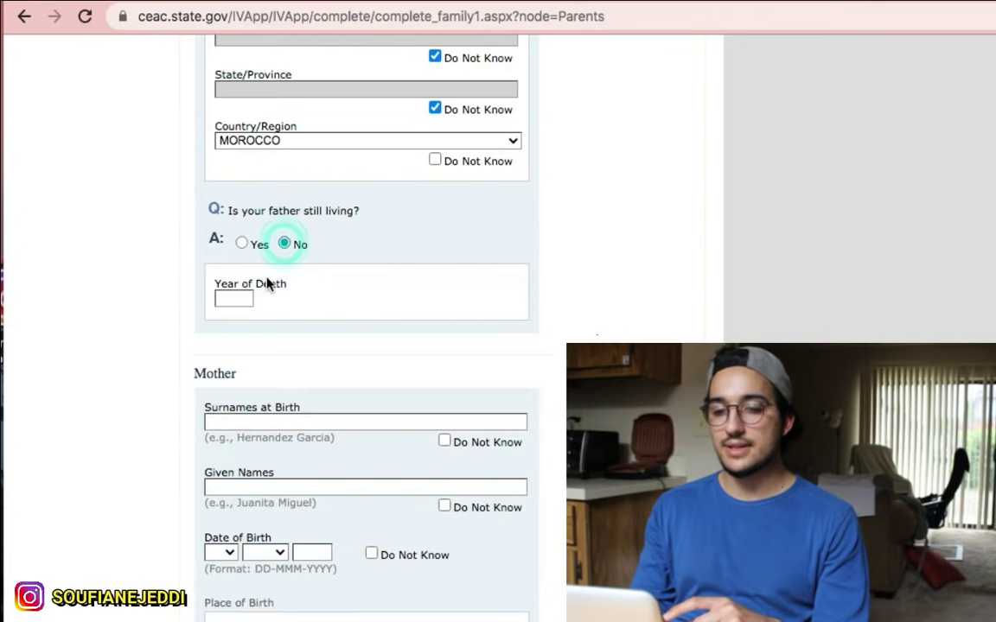
left_click(237, 297)
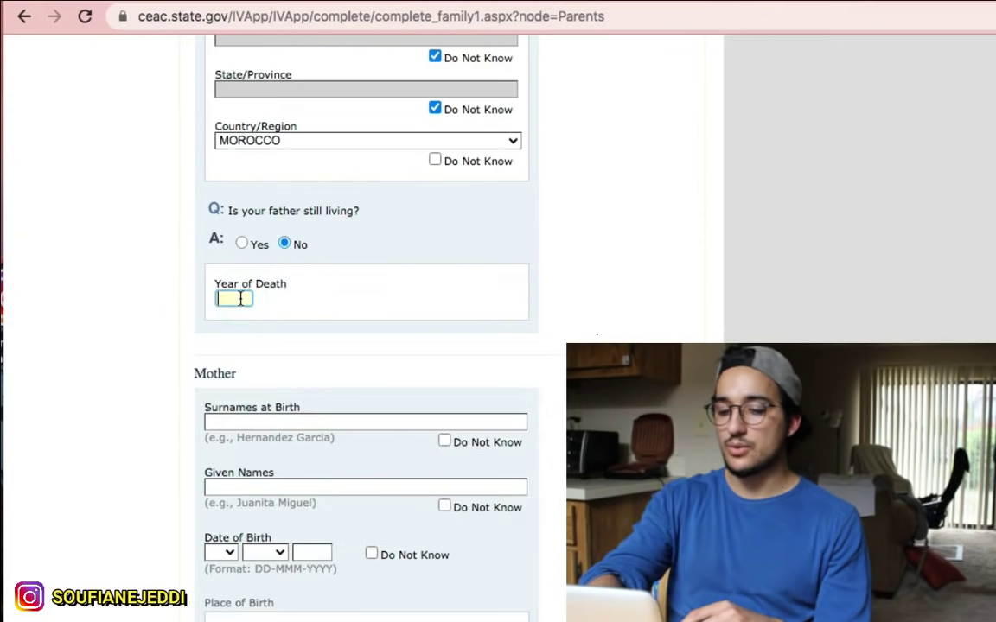
type("201")
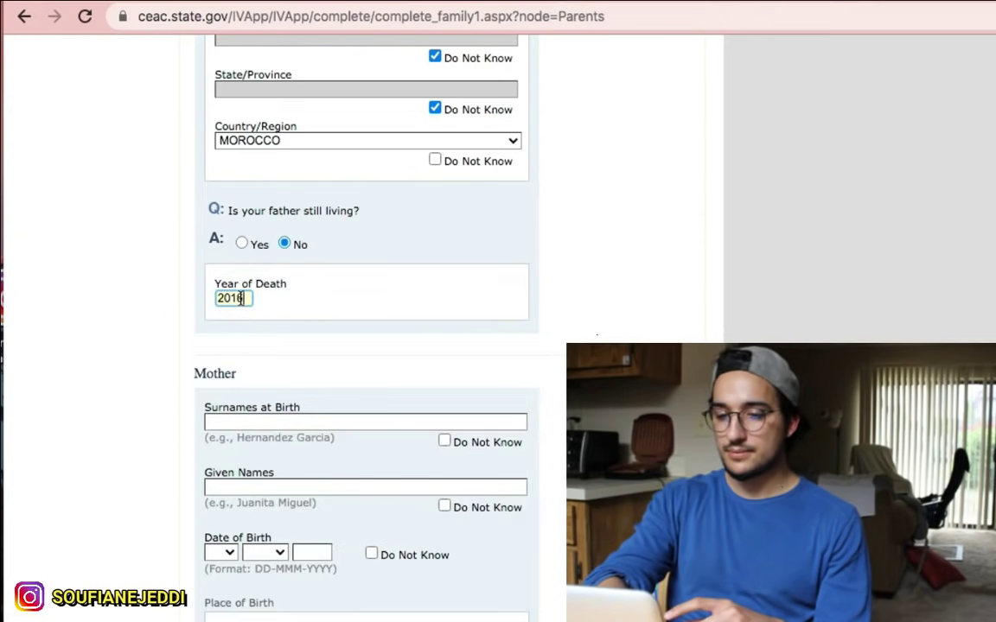
type("6")
scroll(259, 259, "down", 3)
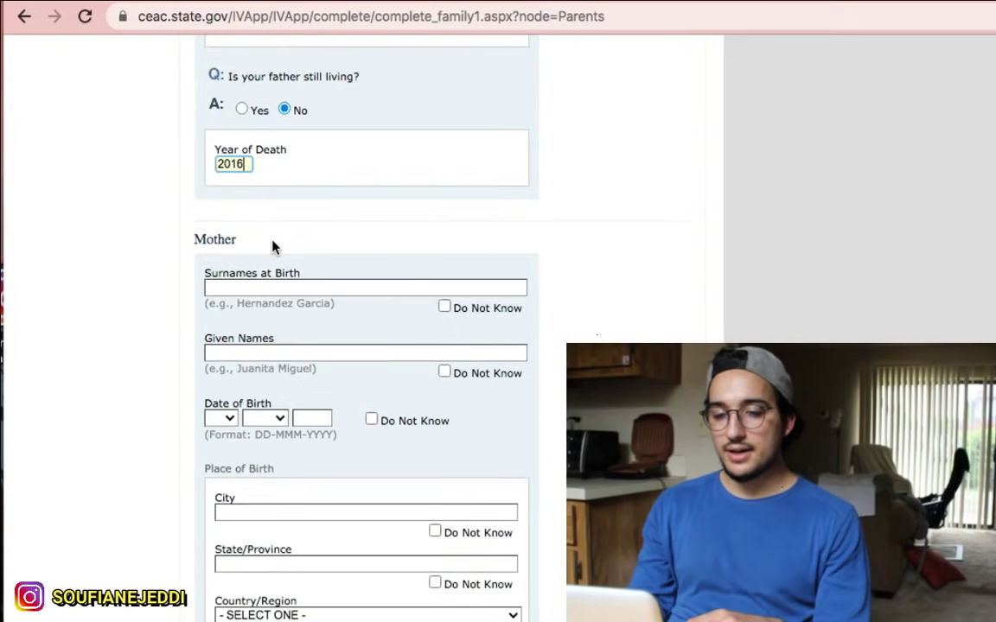
Step: Enter the mother's surname at birth and her given names
left_click(275, 287)
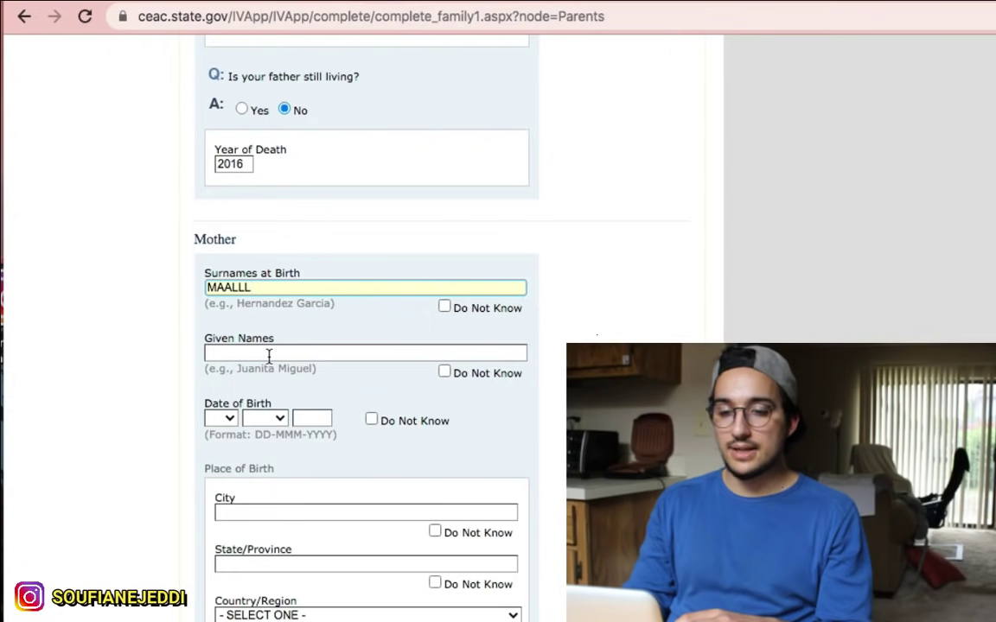
left_click(269, 352)
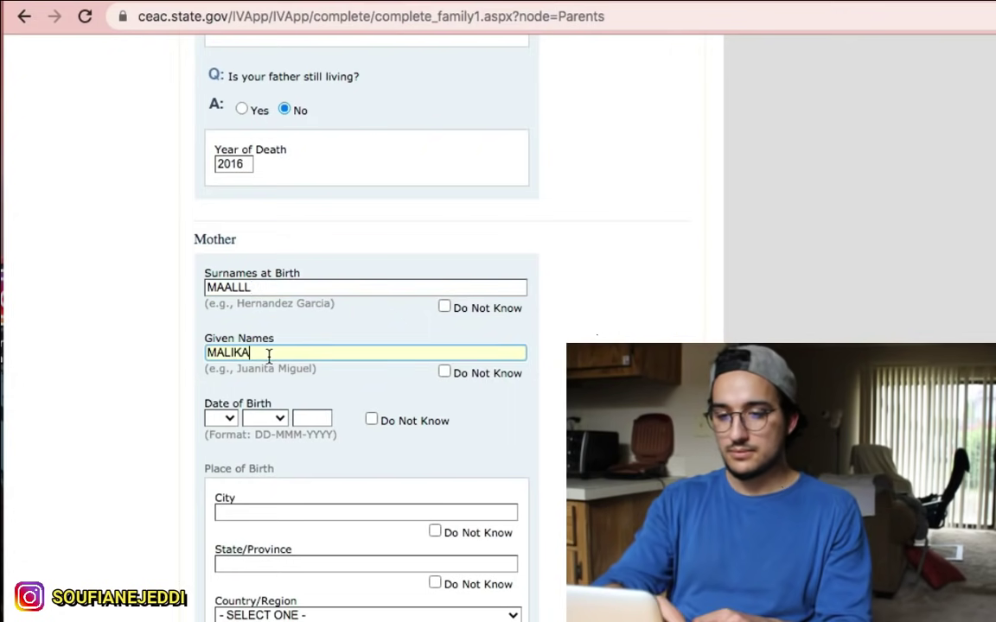
scroll(268, 355, "down", 2)
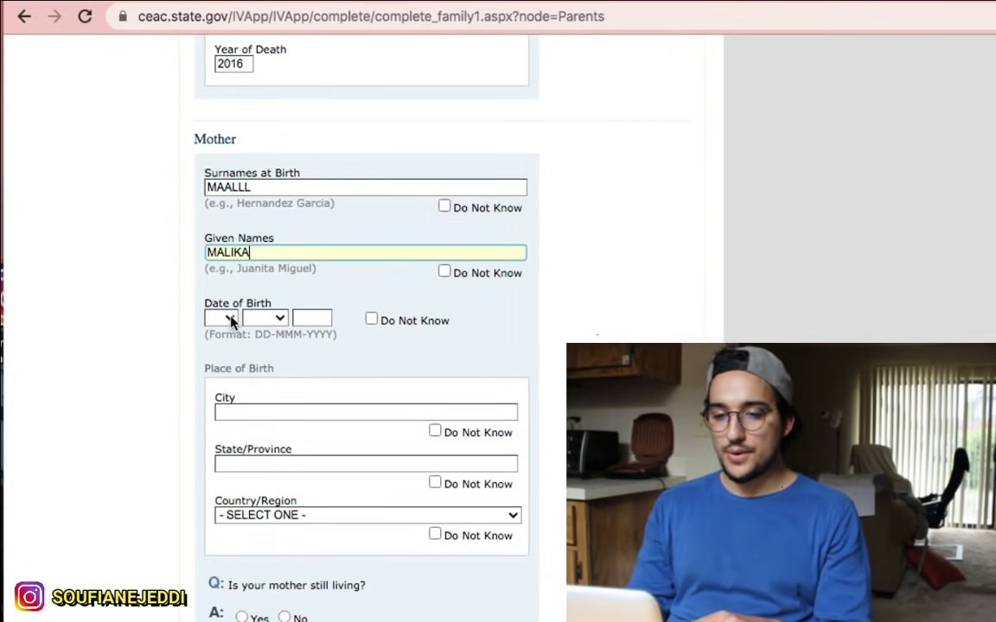
Step: Set the mother's date of birth to 01 JAN 1999
left_click(230, 319)
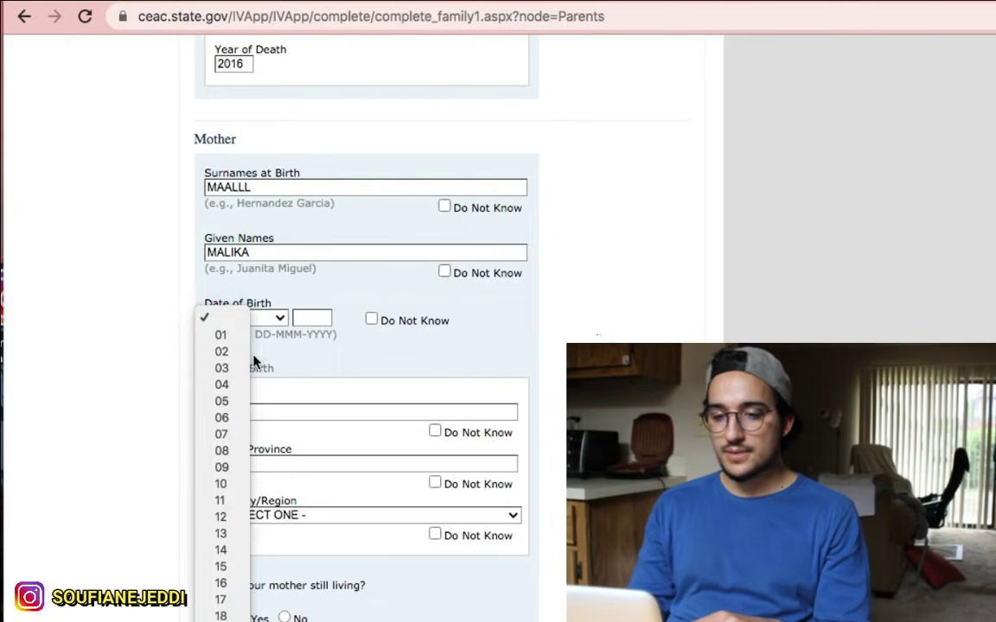
left_click(222, 484)
left_click(269, 319)
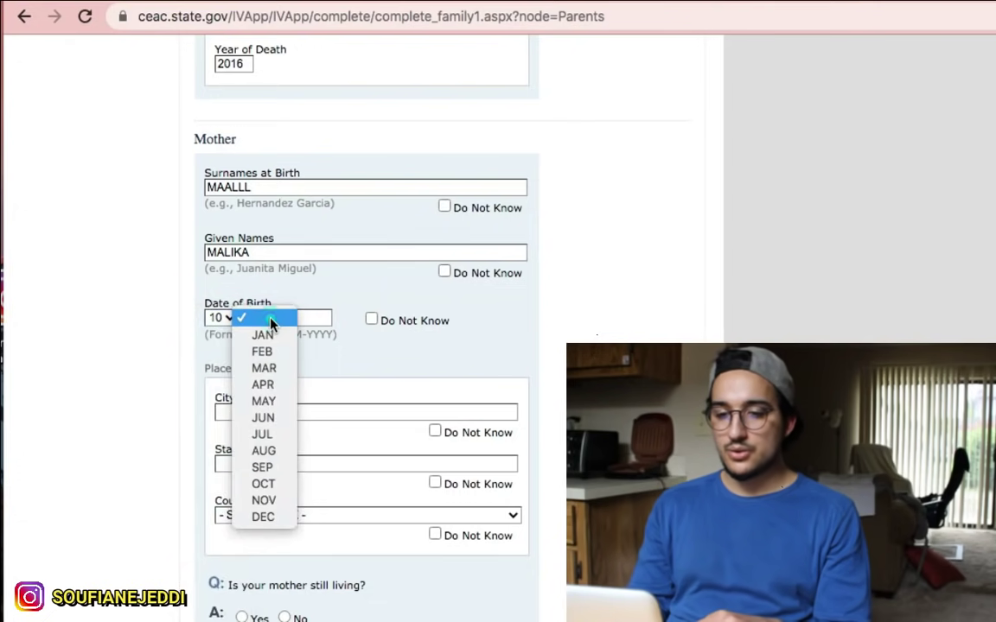
left_click(262, 336)
left_click(228, 318)
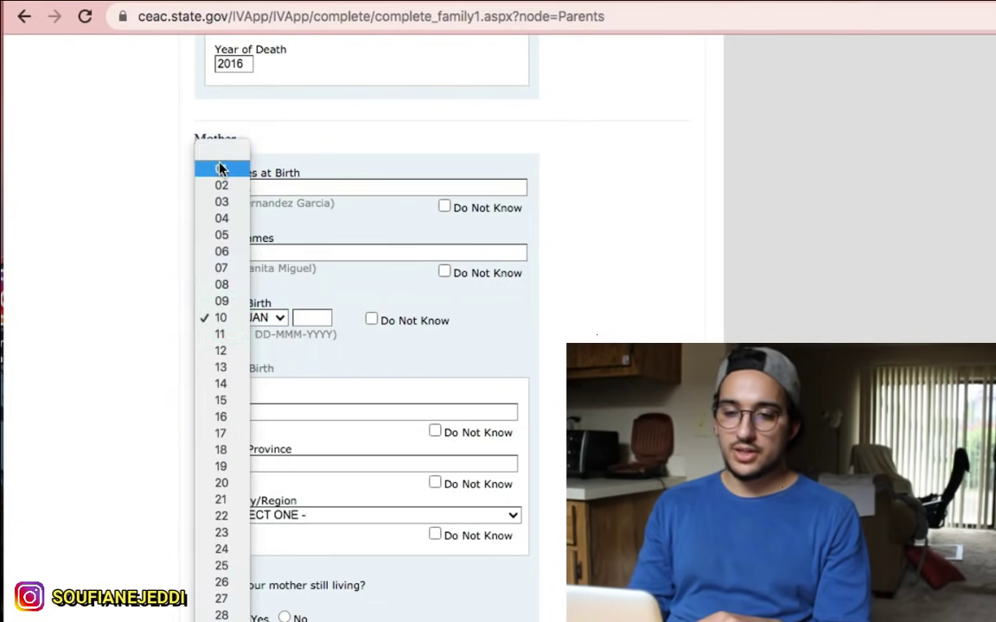
left_click(221, 169)
left_click(298, 317)
type("1999")
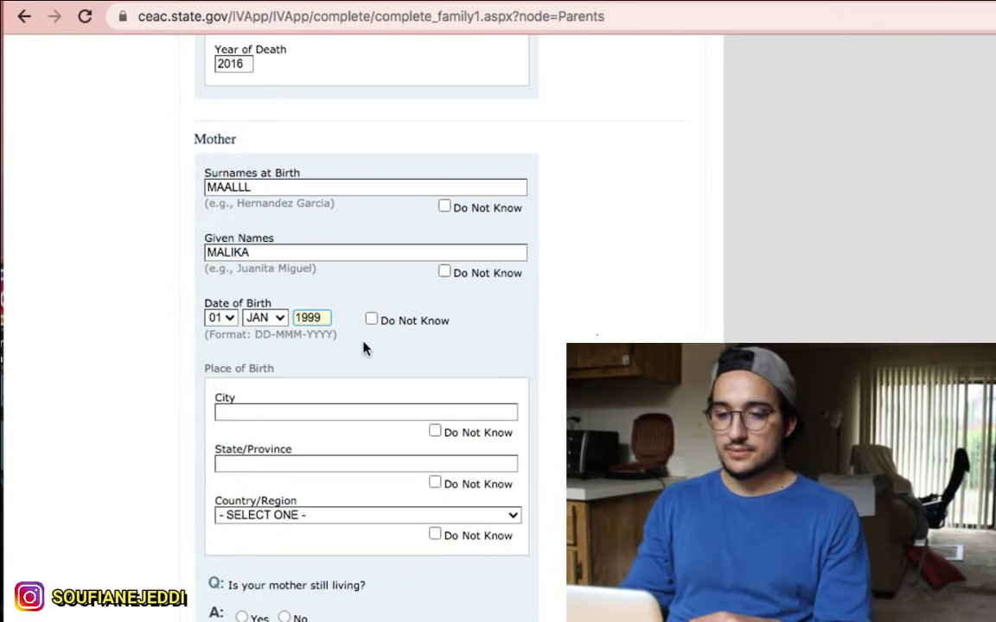
scroll(350, 345, "down", 2)
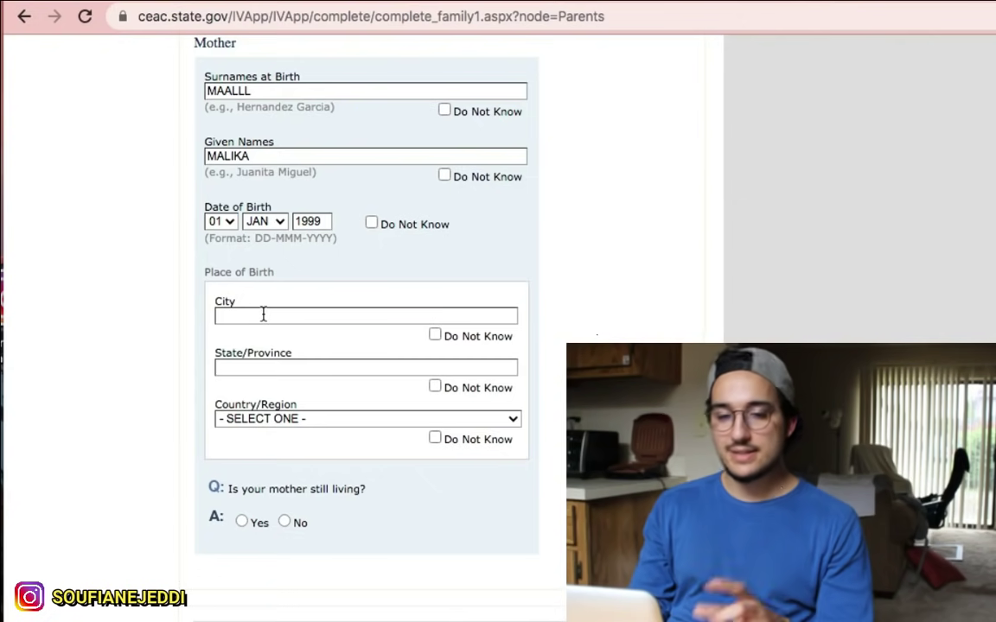
Step: Mark the mother's birth city and province unknown, set her birth country to MOROCCO, and answer she is living
left_click(436, 335)
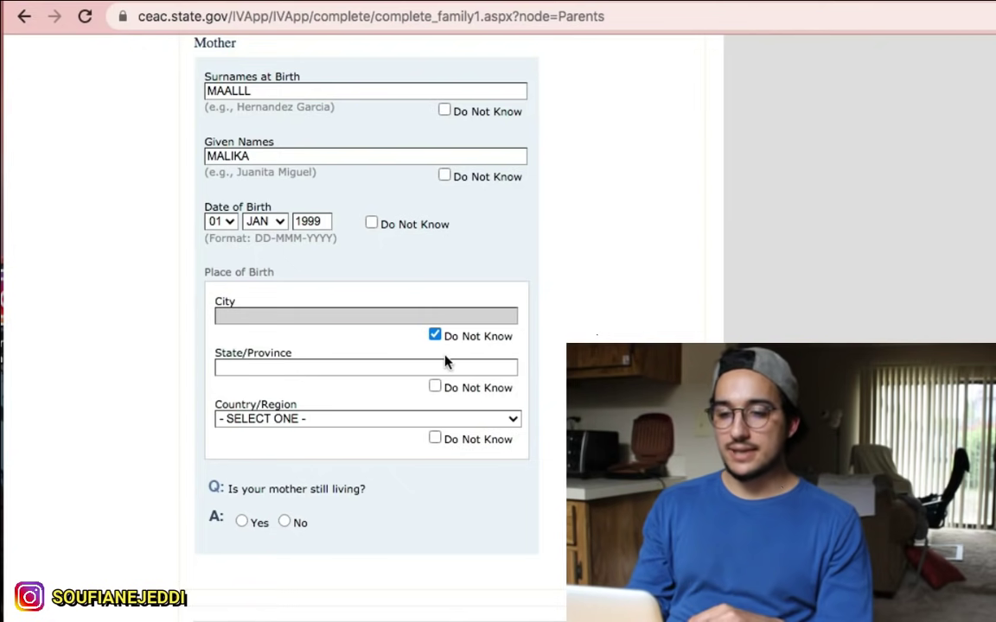
left_click(435, 388)
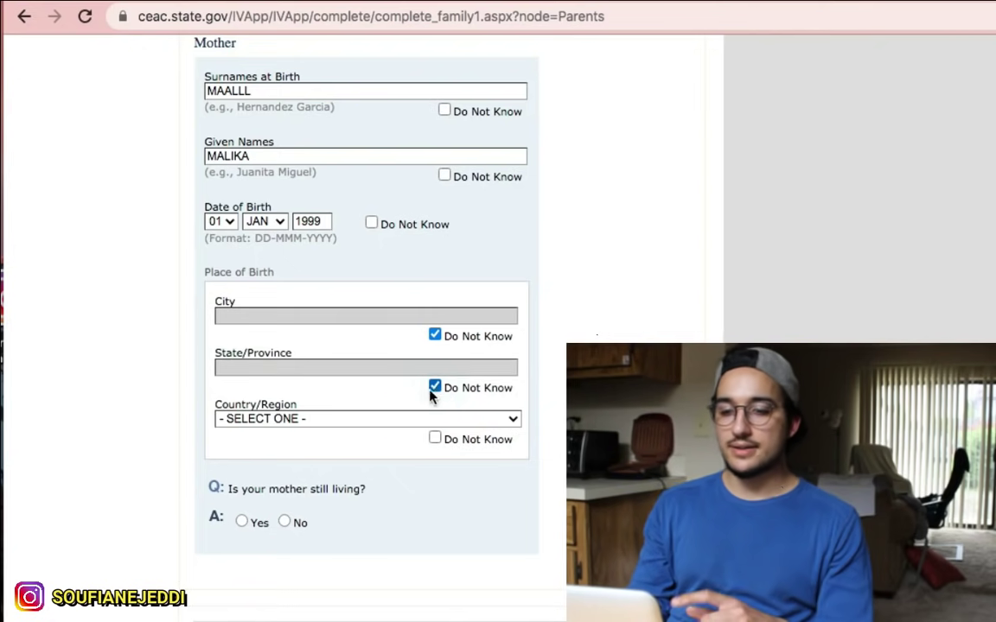
left_click(329, 421)
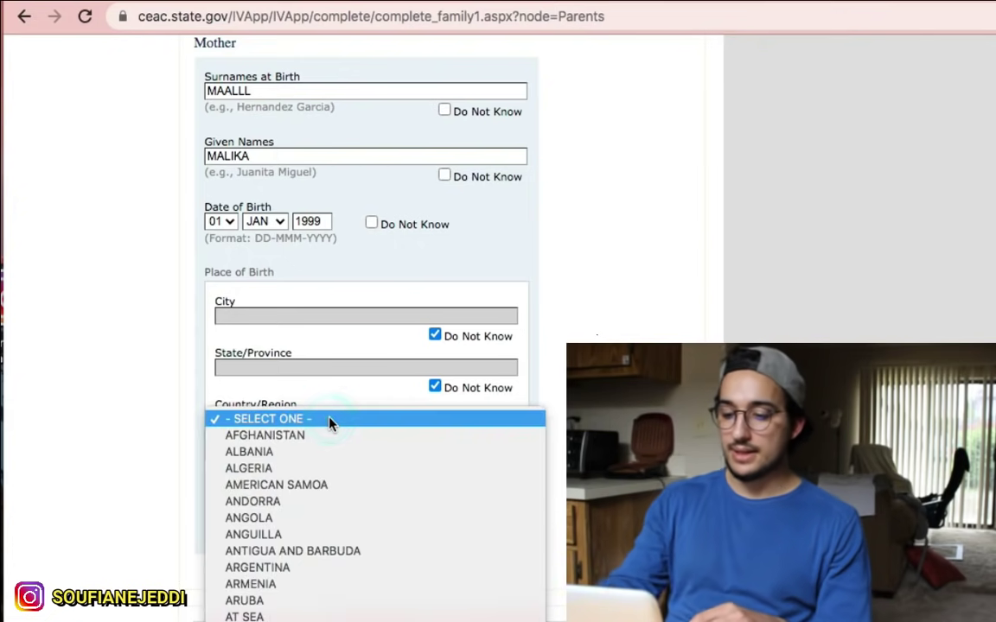
scroll(330, 421, "down", 20)
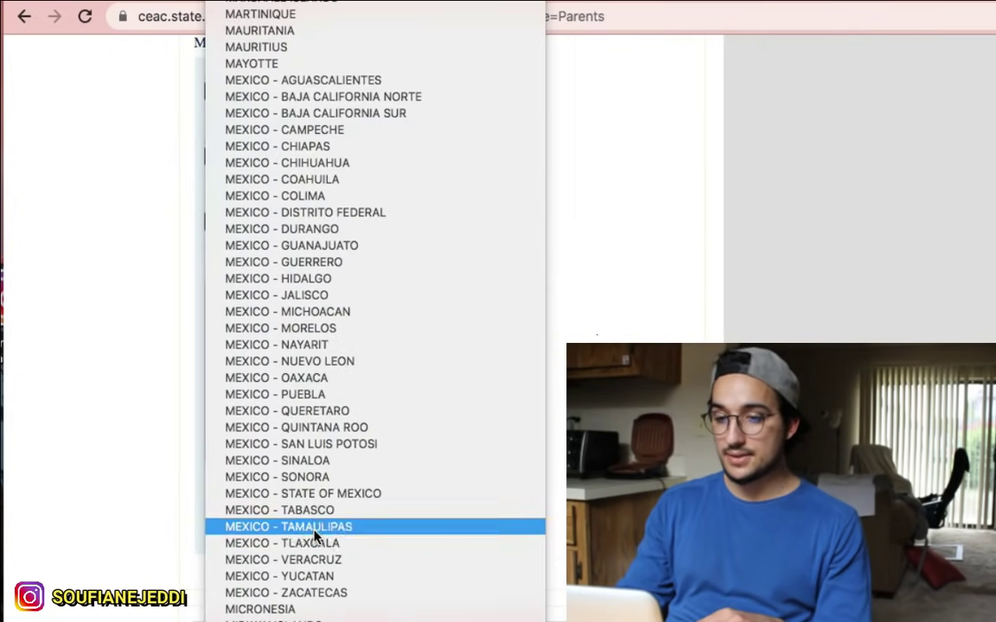
scroll(314, 536, "down", 9)
scroll(314, 536, "up", 9)
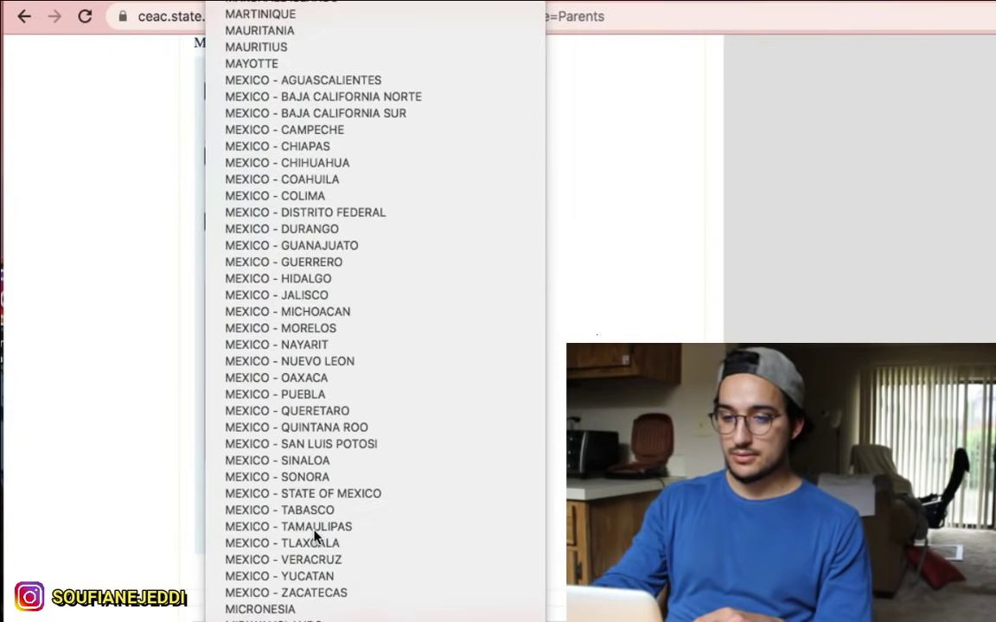
scroll(259, 394, "down", 1)
scroll(267, 351, "down", 1)
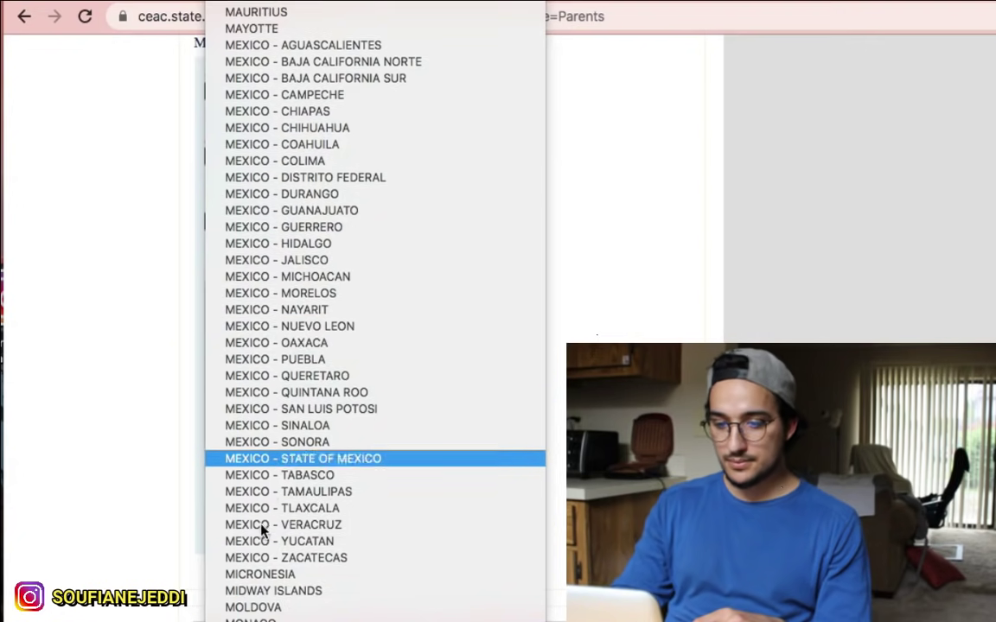
scroll(263, 529, "down", 4)
left_click(259, 536)
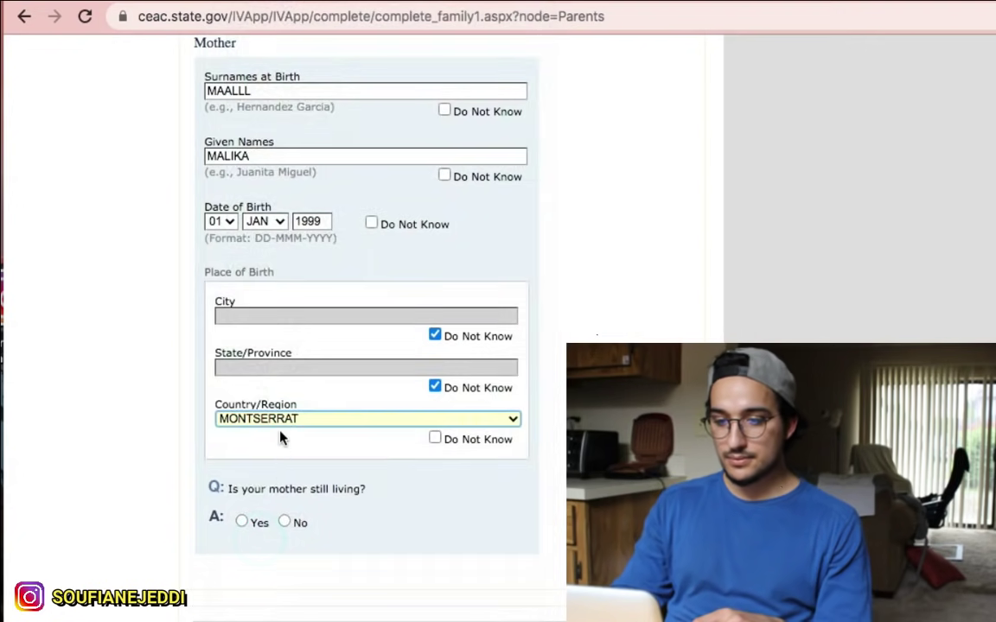
left_click(285, 419)
left_click(284, 433)
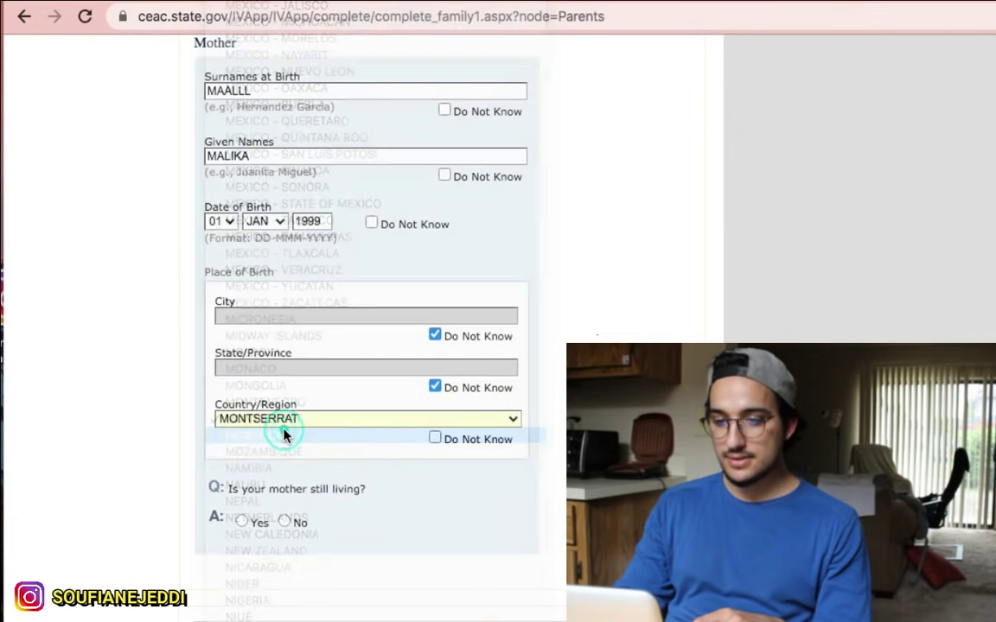
scroll(309, 458, "down", 1)
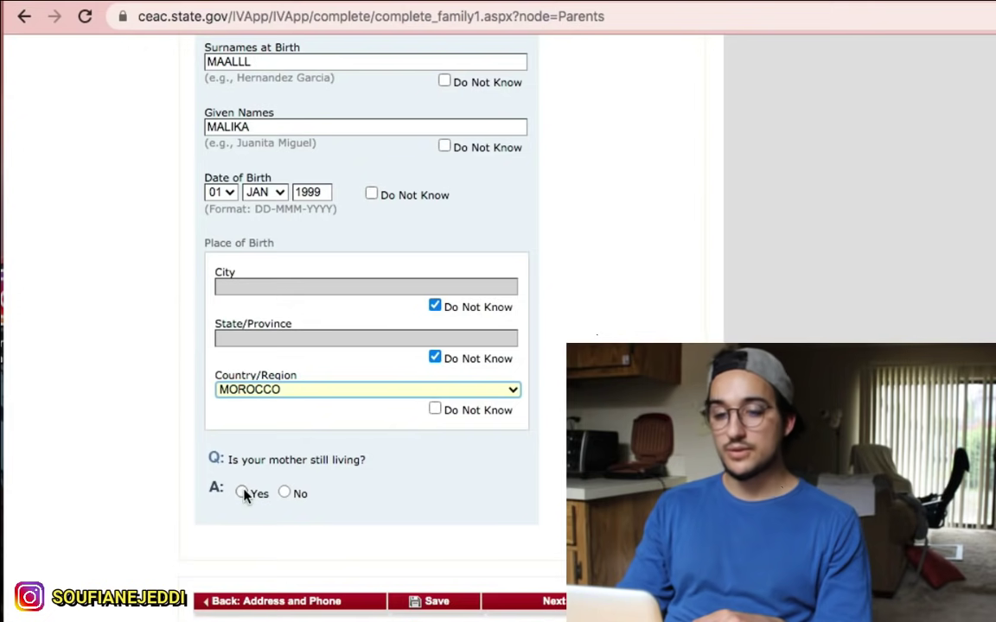
left_click(242, 492)
Step: Answer Yes that the mother's address is the same as the father's
scroll(242, 484, "down", 4)
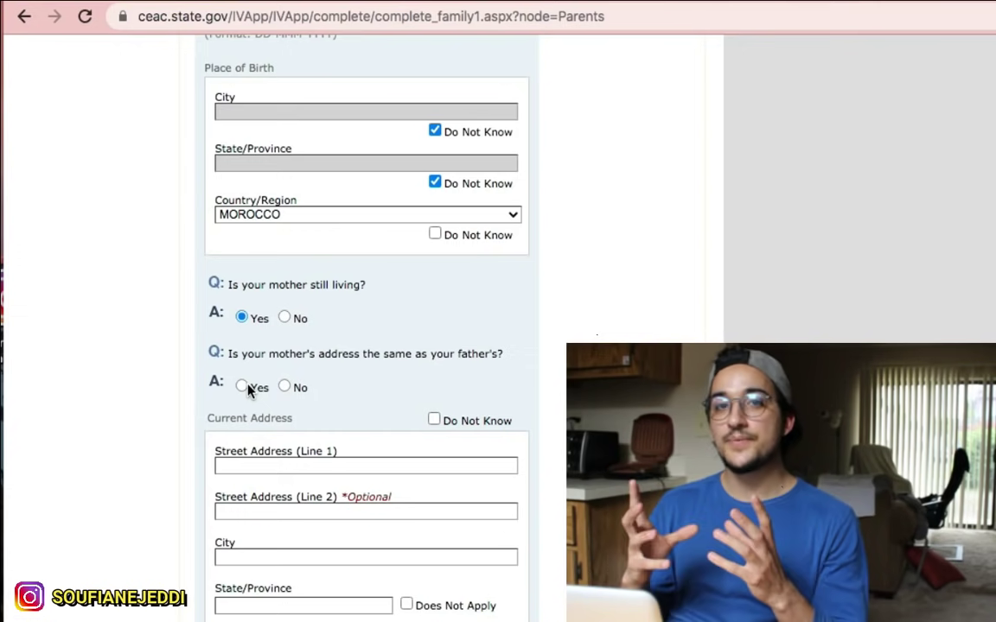
scroll(248, 392, "up", 5)
scroll(251, 388, "up", 10)
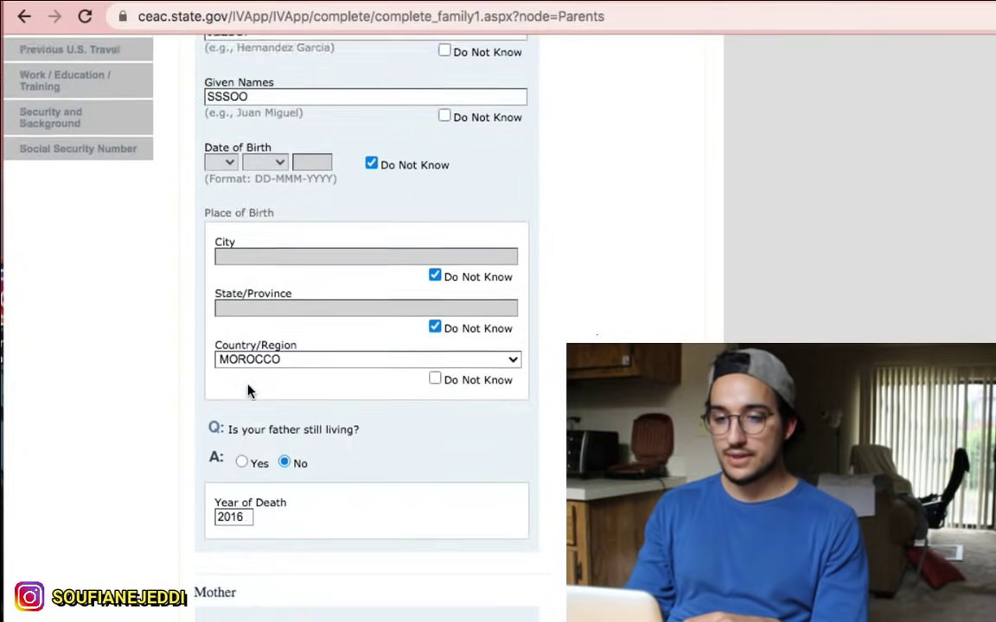
scroll(251, 389, "down", 3)
scroll(311, 389, "down", 3)
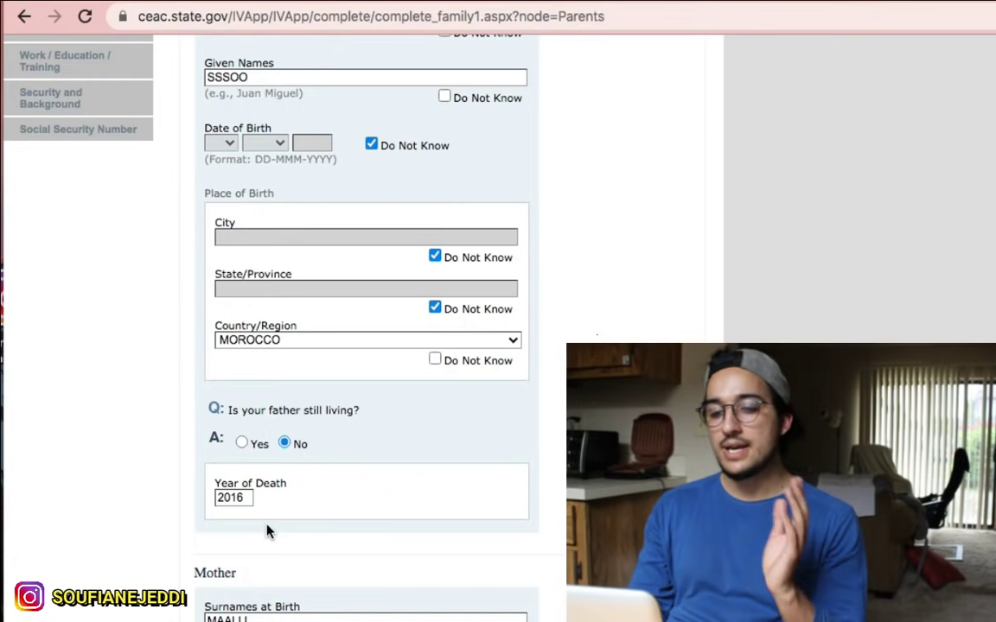
scroll(267, 529, "down", 1)
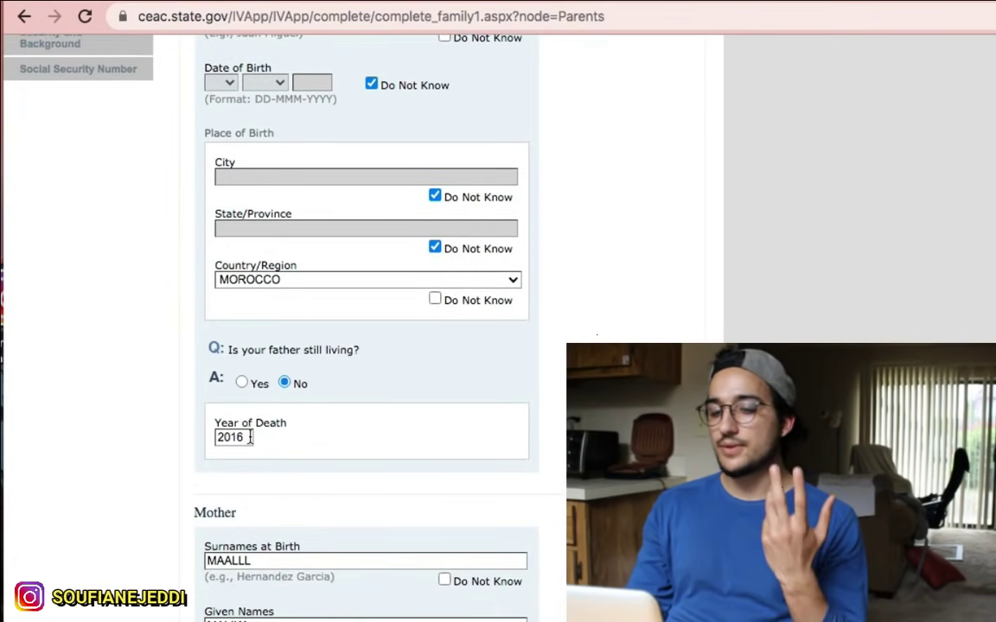
scroll(250, 438, "down", 1)
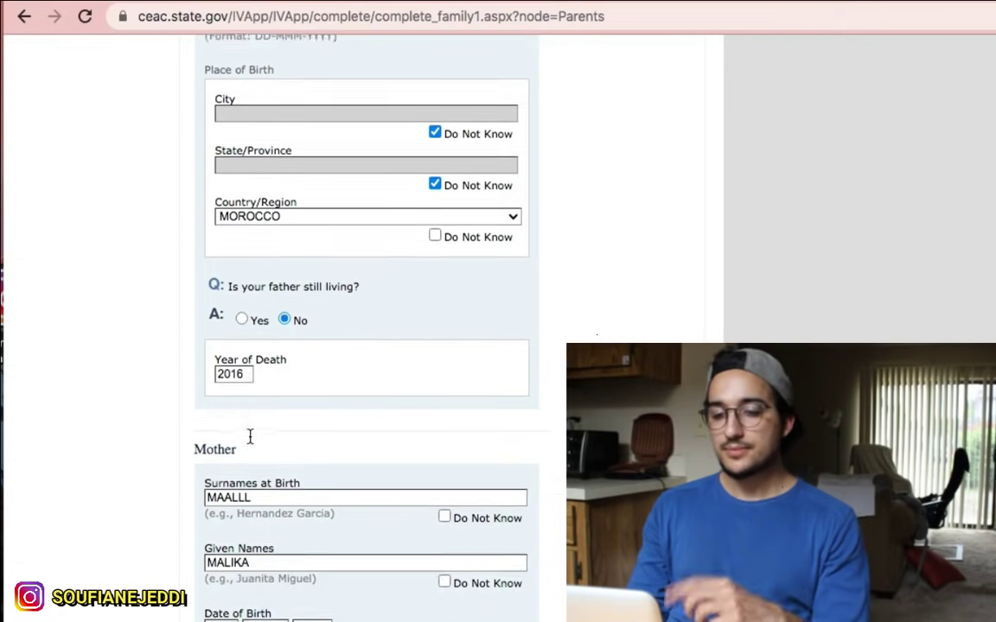
scroll(270, 317, "down", 10)
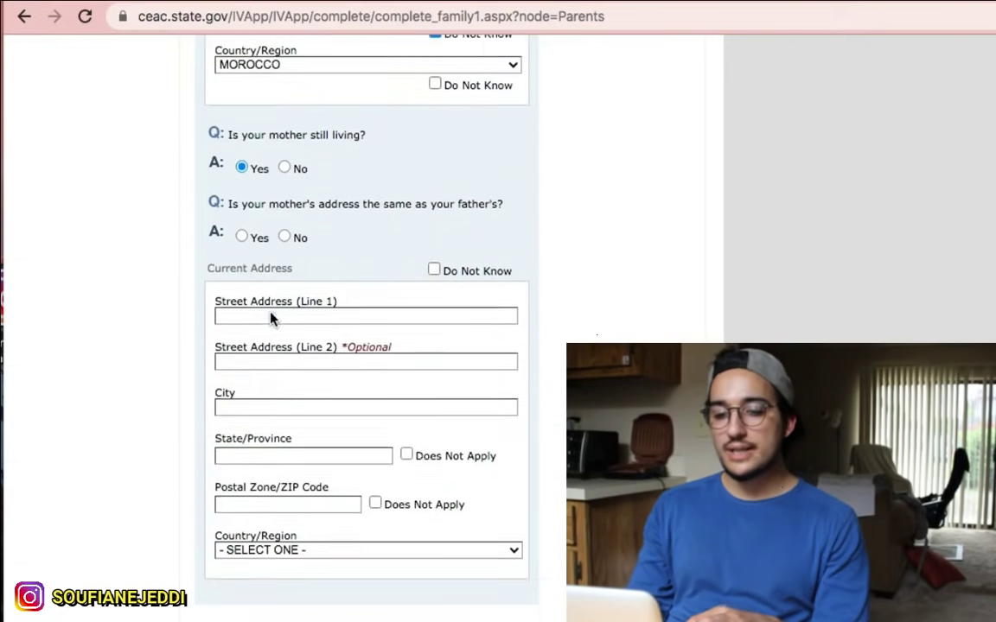
scroll(271, 315, "down", 1)
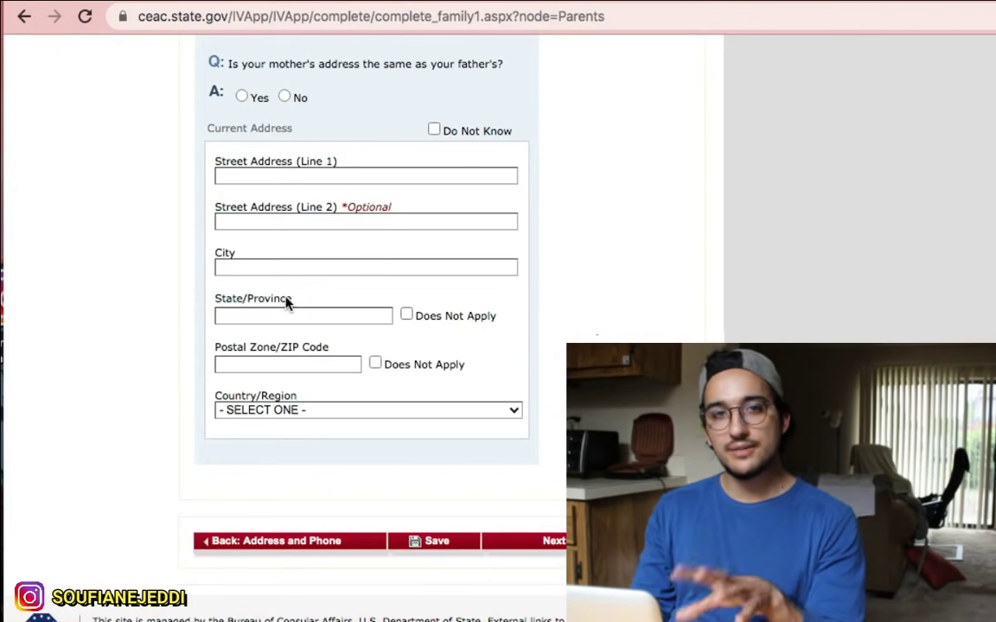
scroll(294, 406, "up", 3)
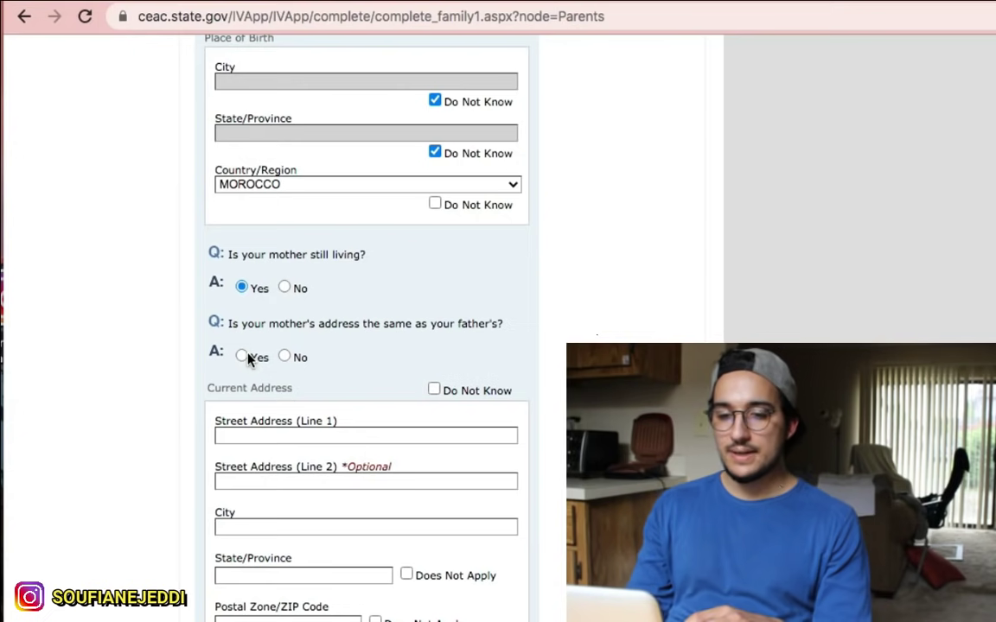
left_click(242, 357)
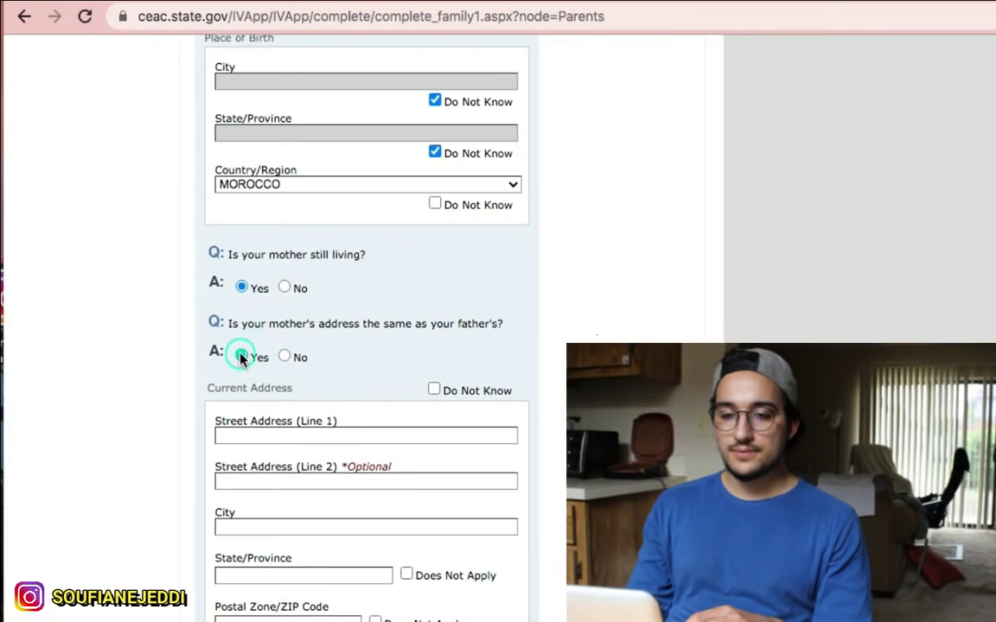
scroll(342, 335, "down", 3)
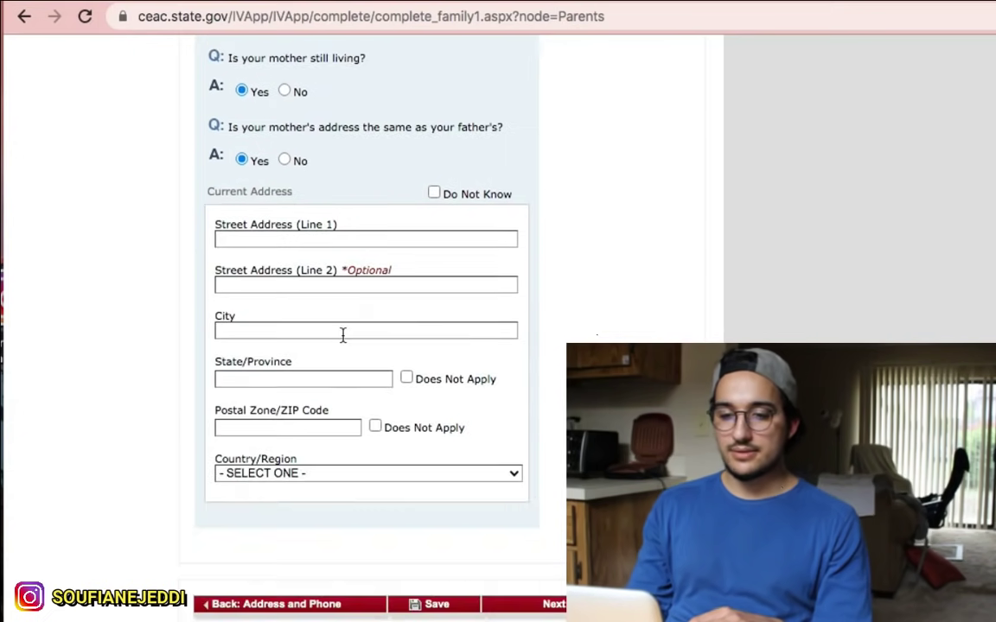
left_click(284, 160)
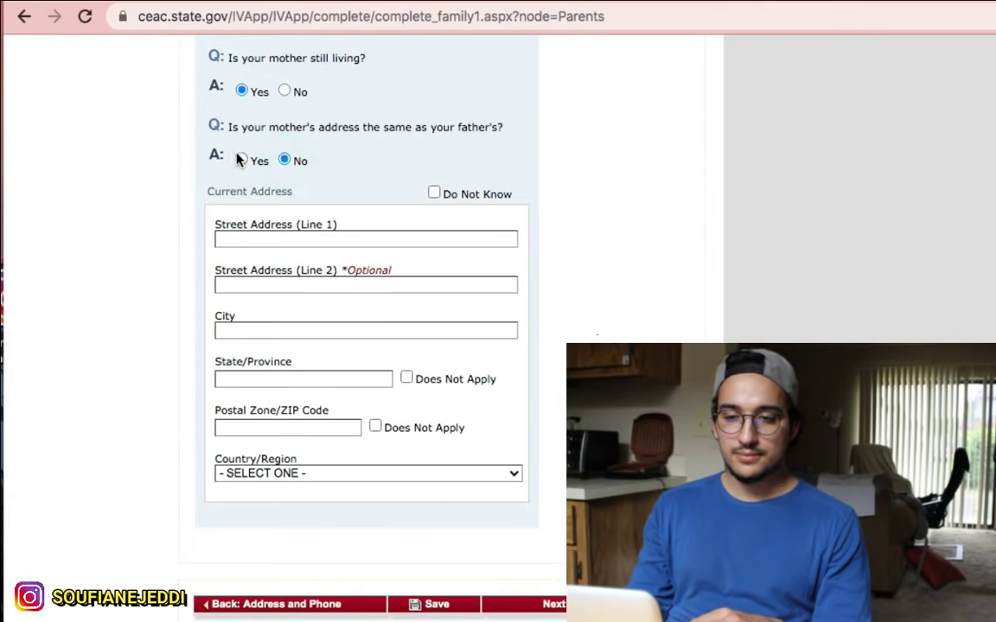
left_click(241, 160)
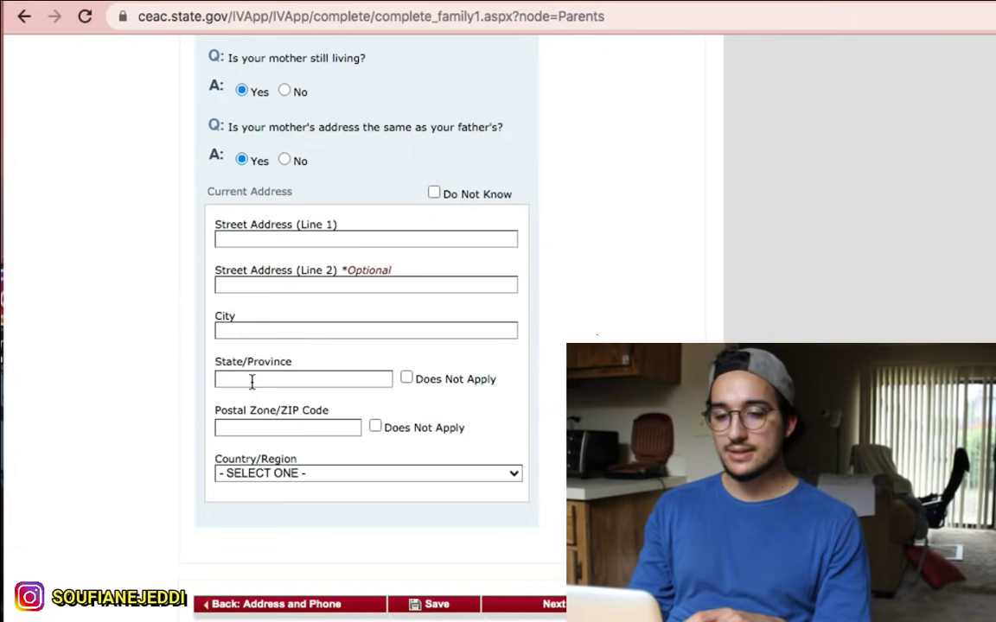
scroll(378, 416, "down", 2)
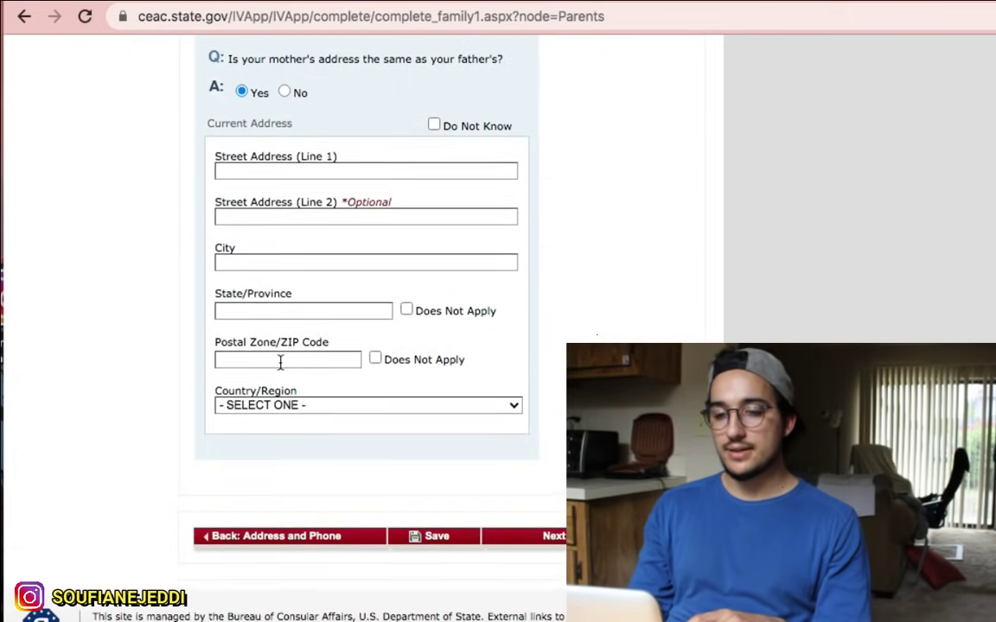
left_click(255, 405)
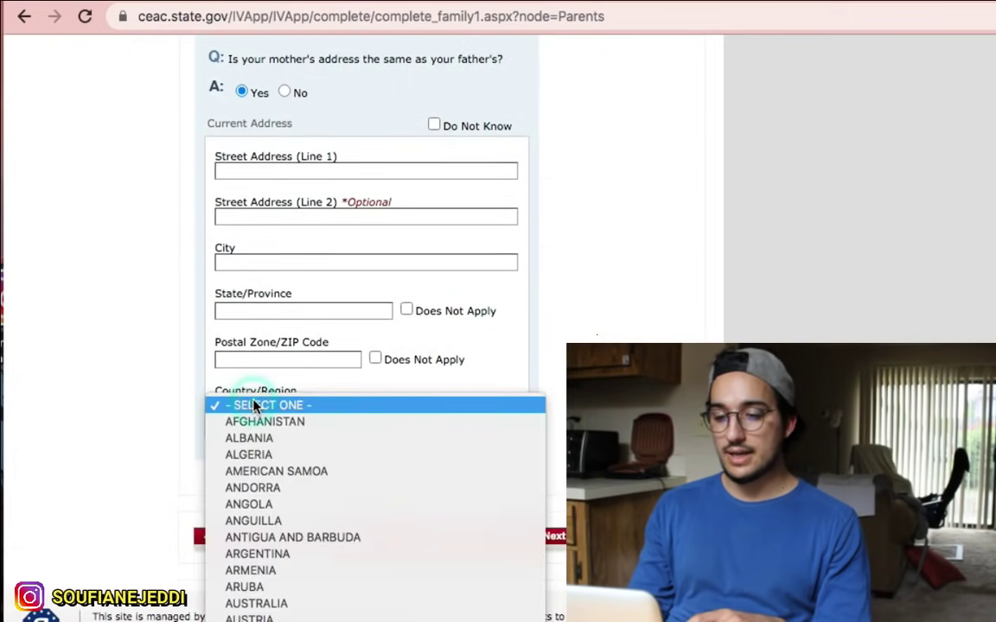
scroll(253, 404, "down", 15)
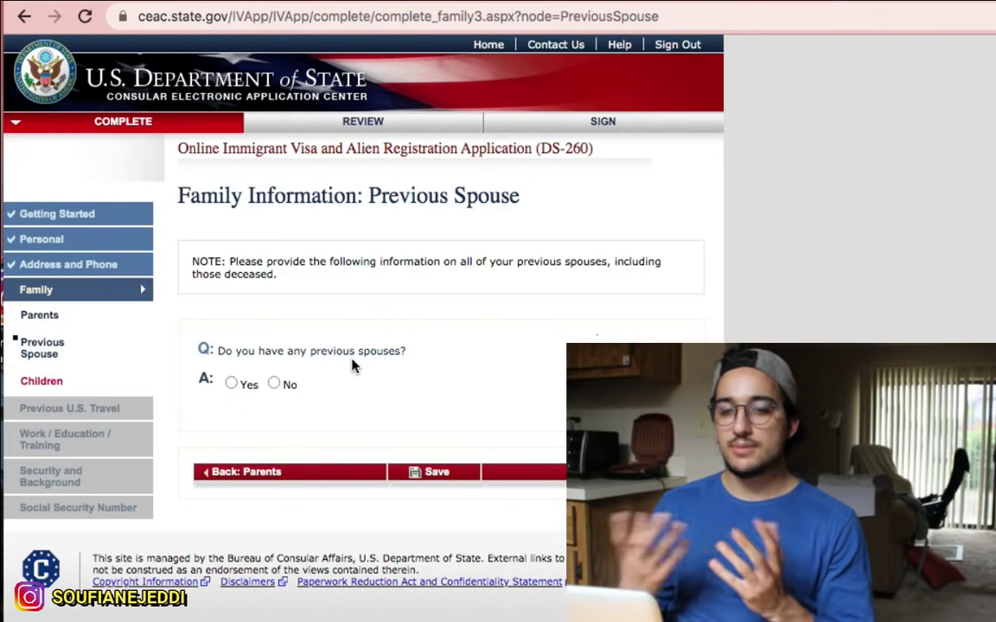
Step: Answer No to having any previous spouses and continue to the Children page
left_click(273, 384)
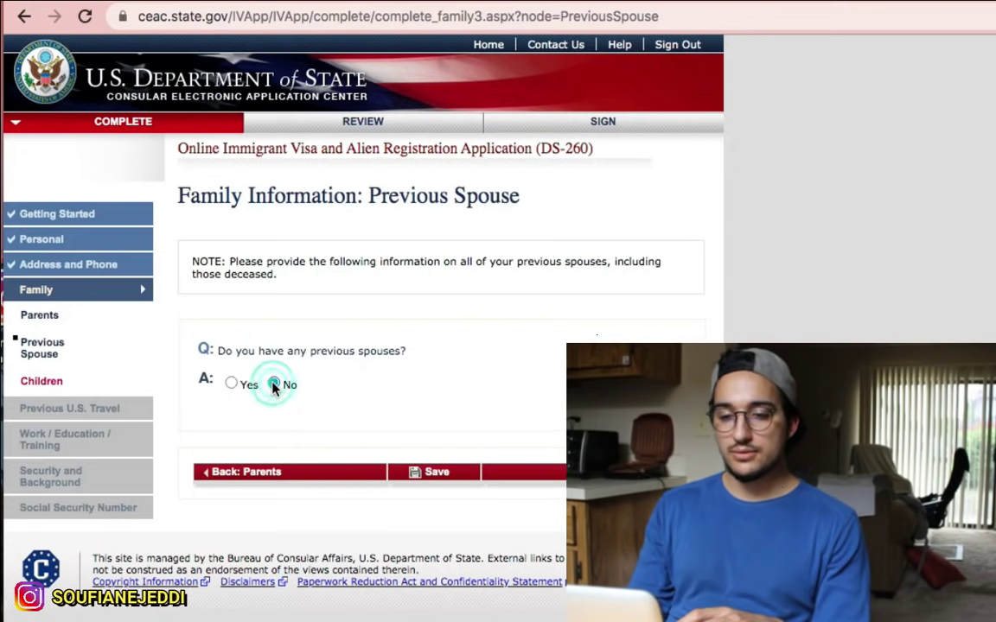
left_click(232, 385)
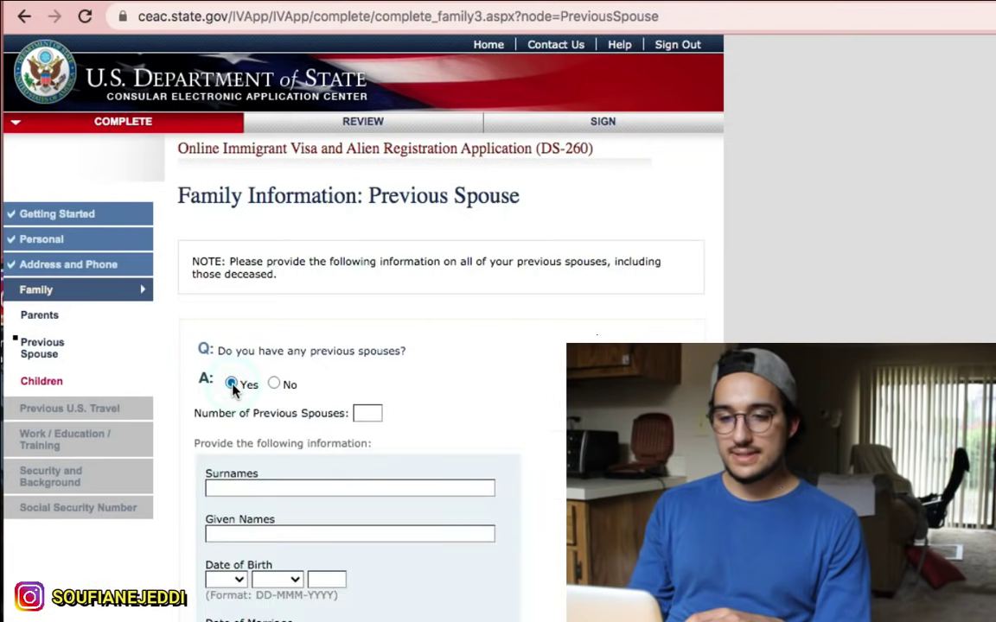
scroll(302, 444, "down", 3)
scroll(277, 275, "down", 4)
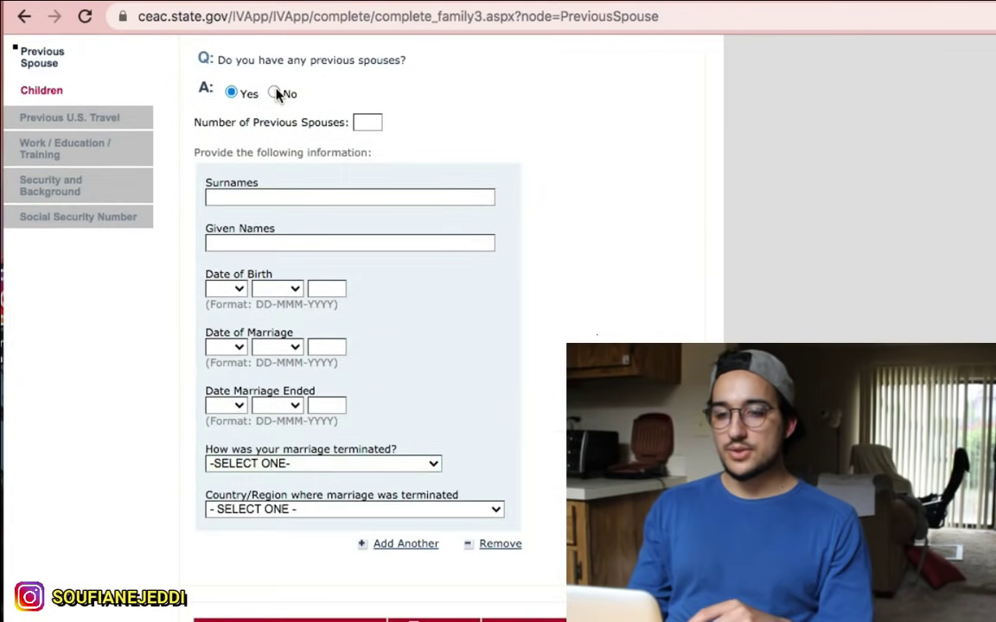
left_click(275, 93)
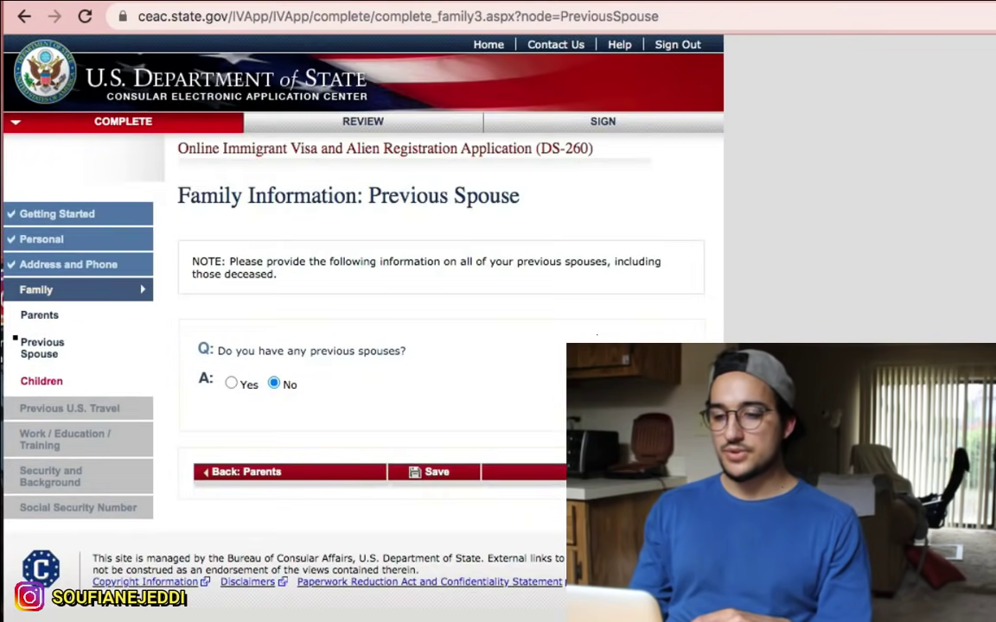
left_click(597, 471)
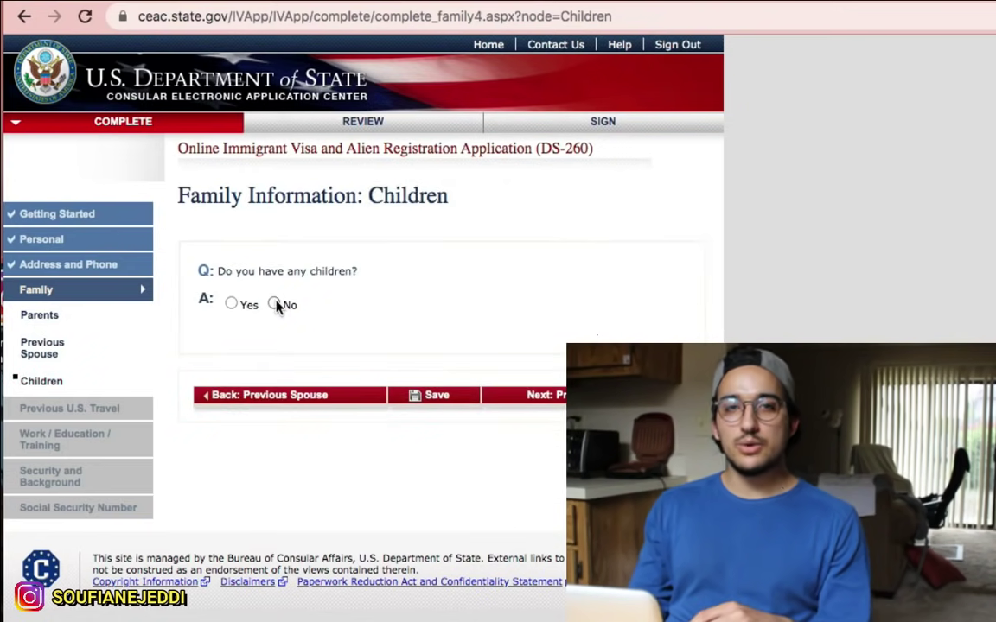
Step: Answer No to having children and continue to Previous U.S. Travel
left_click(275, 305)
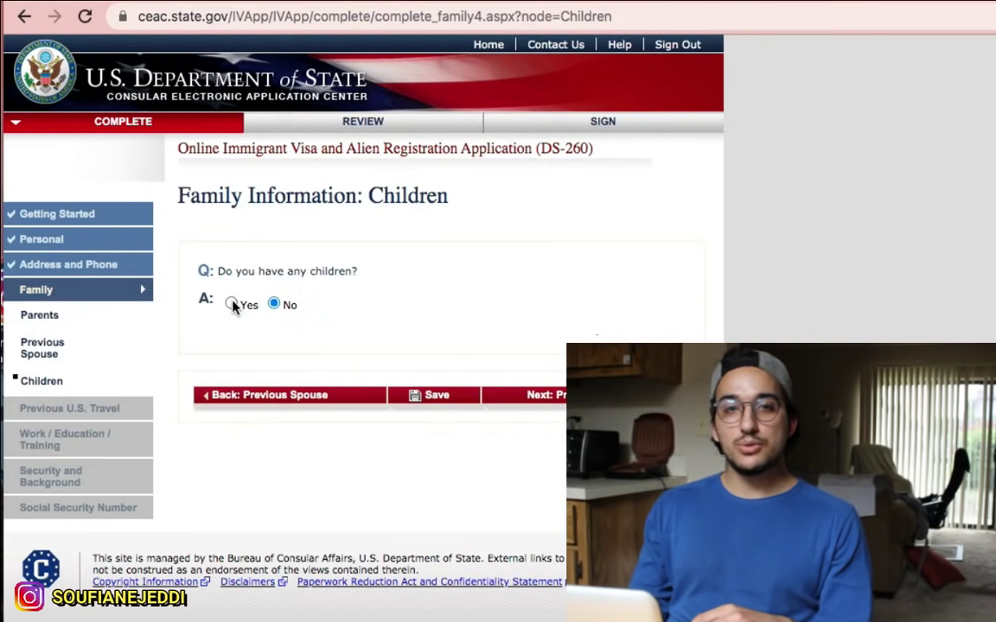
left_click(232, 304)
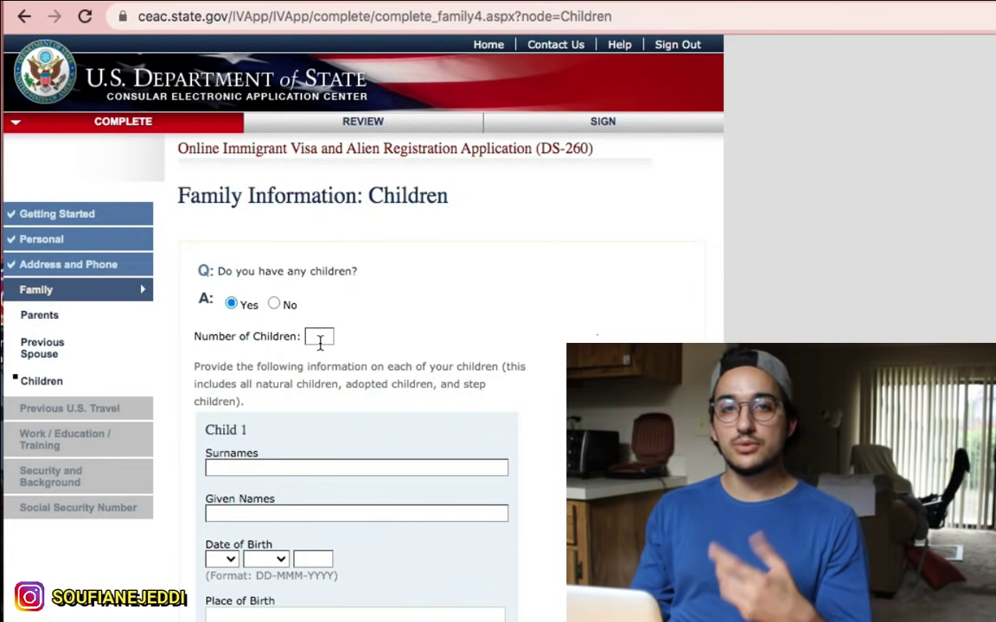
scroll(320, 343, "down", 1)
scroll(320, 343, "up", 2)
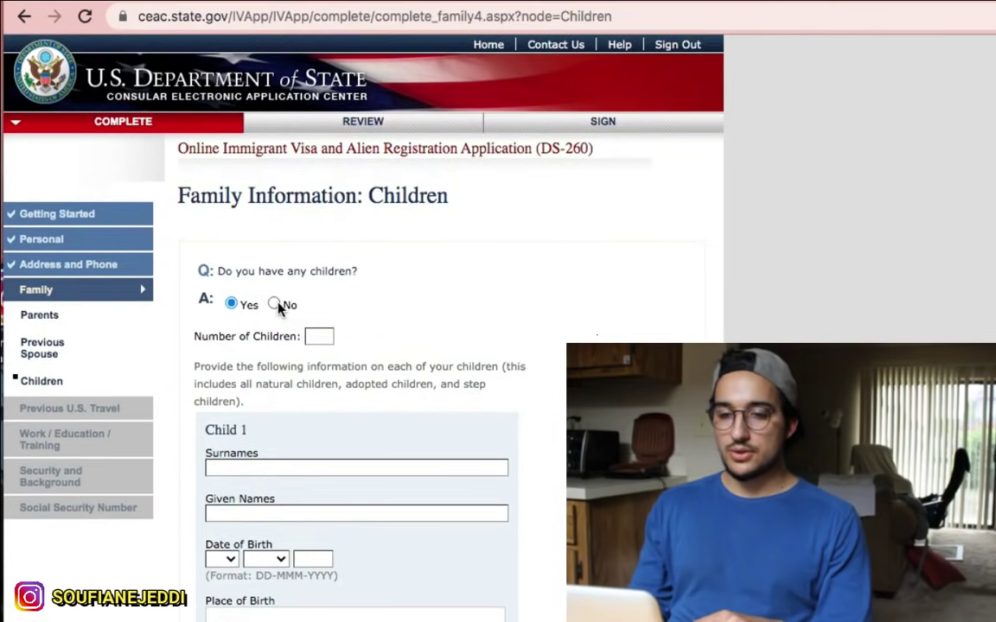
left_click(274, 304)
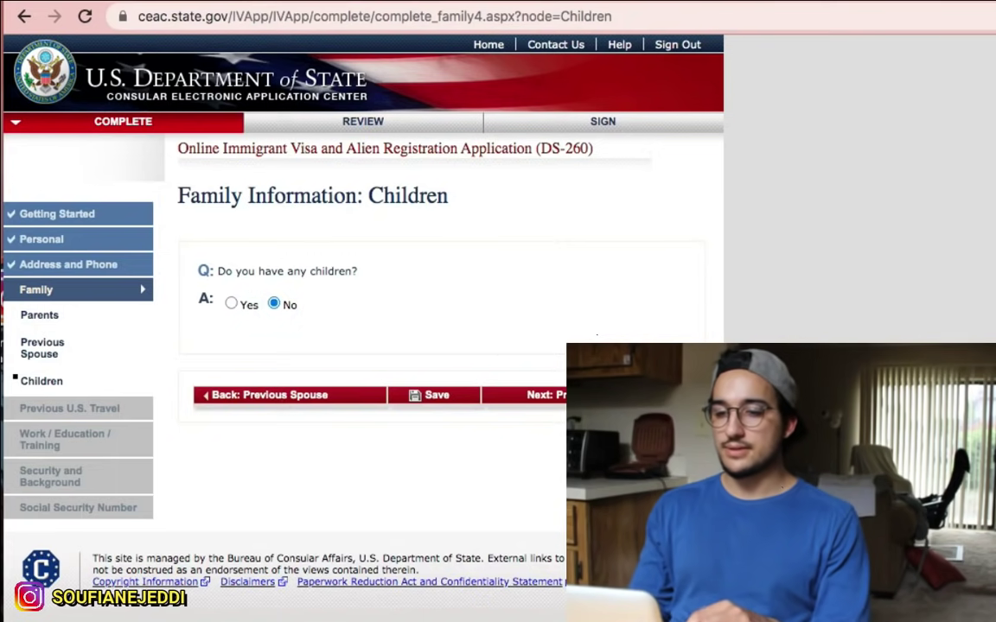
left_click(596, 395)
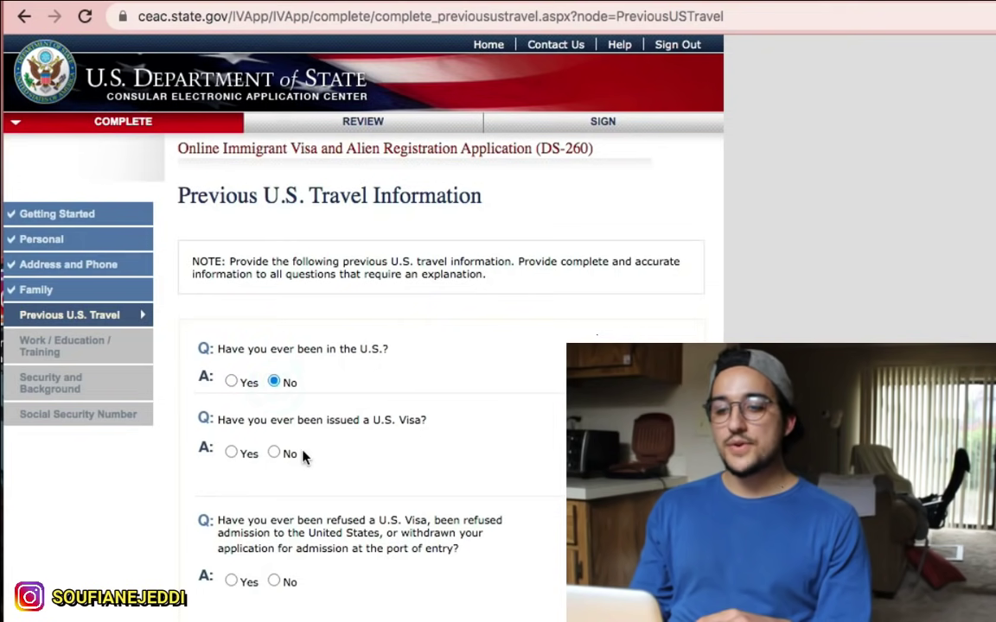
Step: Answer No to ever being issued a U.S. visa and ever being refused one, then continue
scroll(302, 456, "down", 2)
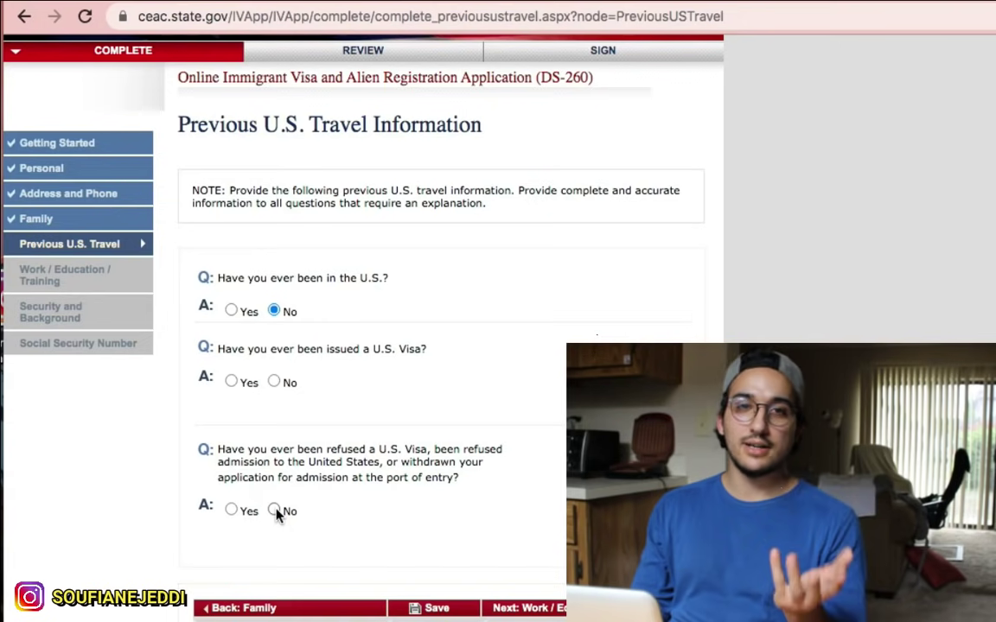
left_click(231, 511)
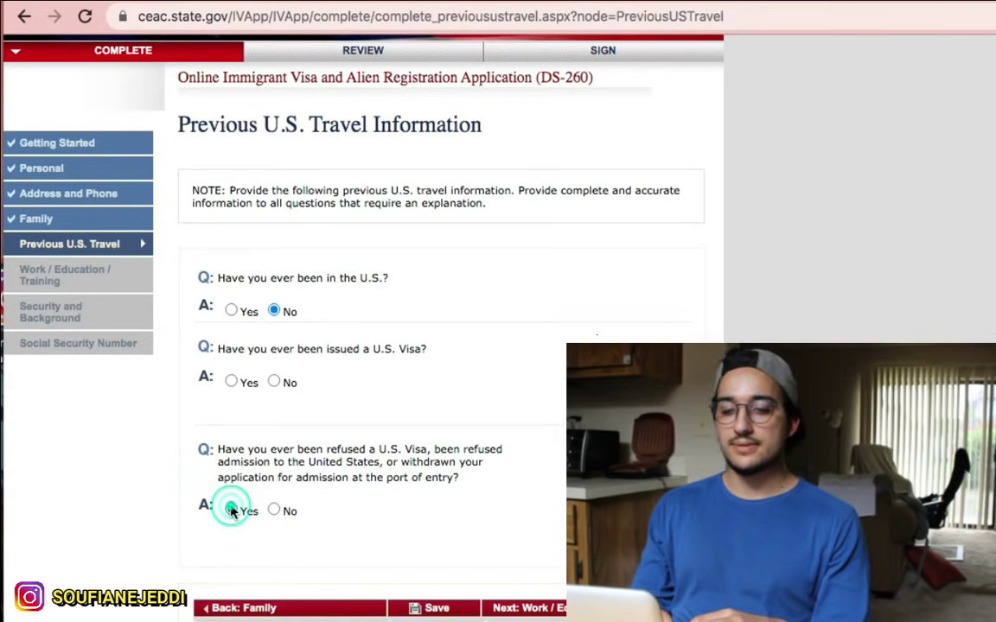
scroll(294, 437, "down", 3)
left_click(273, 345)
left_click(273, 322)
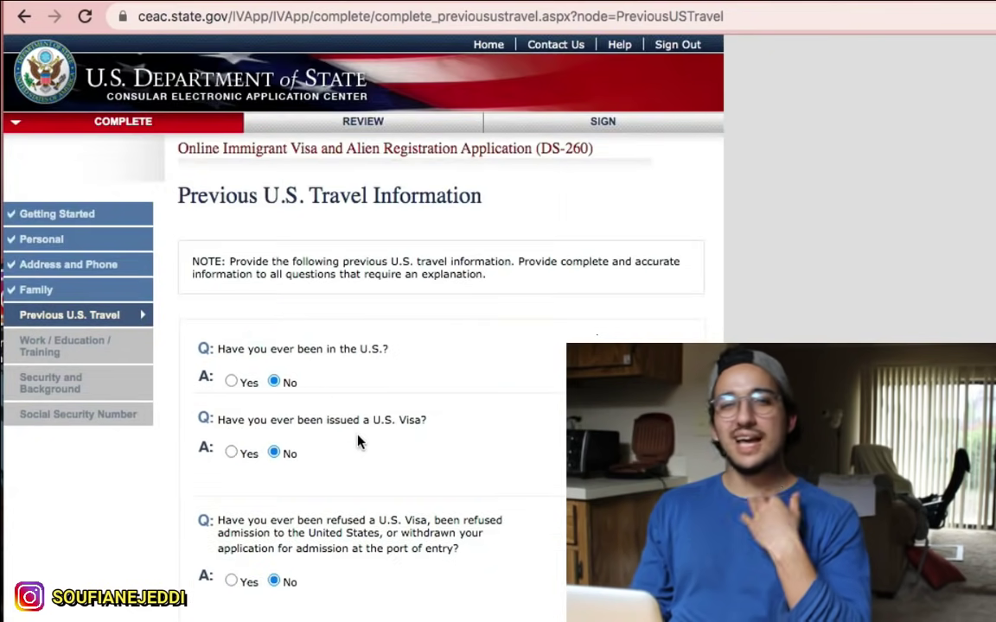
scroll(481, 474, "down", 3)
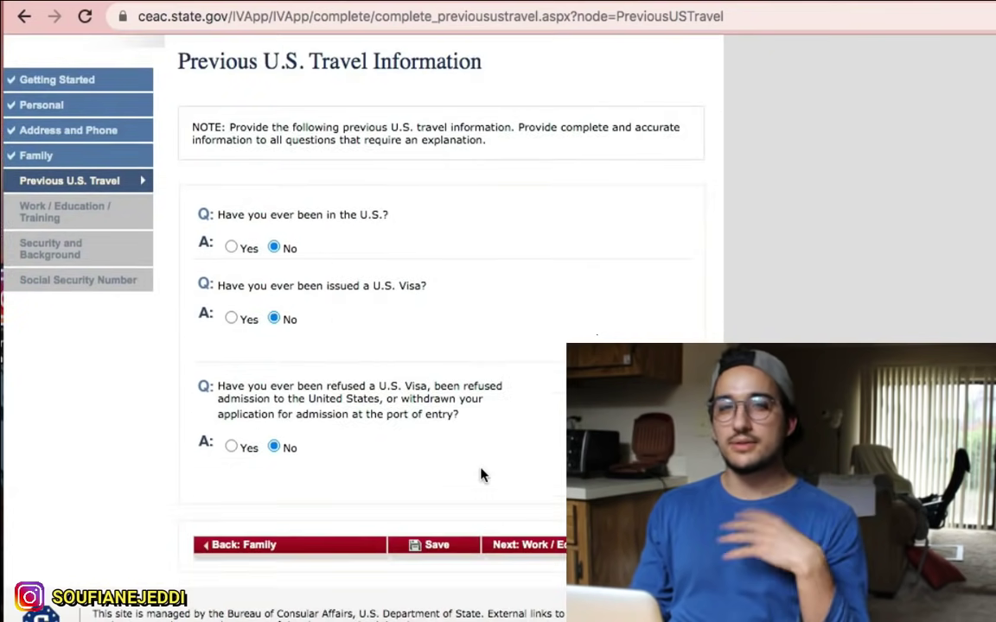
left_click(526, 545)
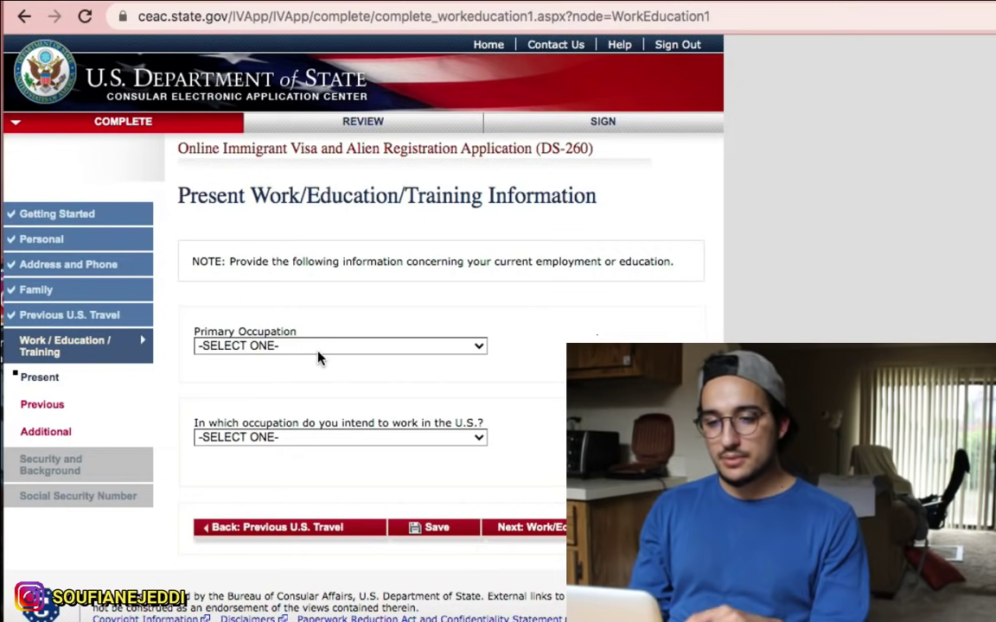
Step: Choose SOCIAL SCIENCE from the Primary Occupation dropdown list
left_click(317, 352)
scroll(335, 382, "down", 3)
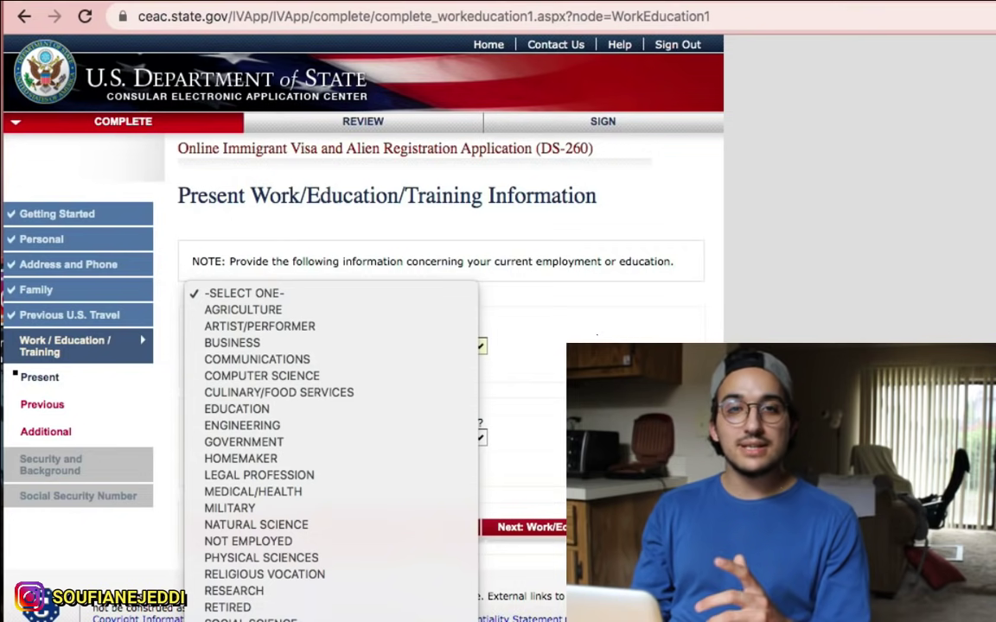
key("s")
key("Return")
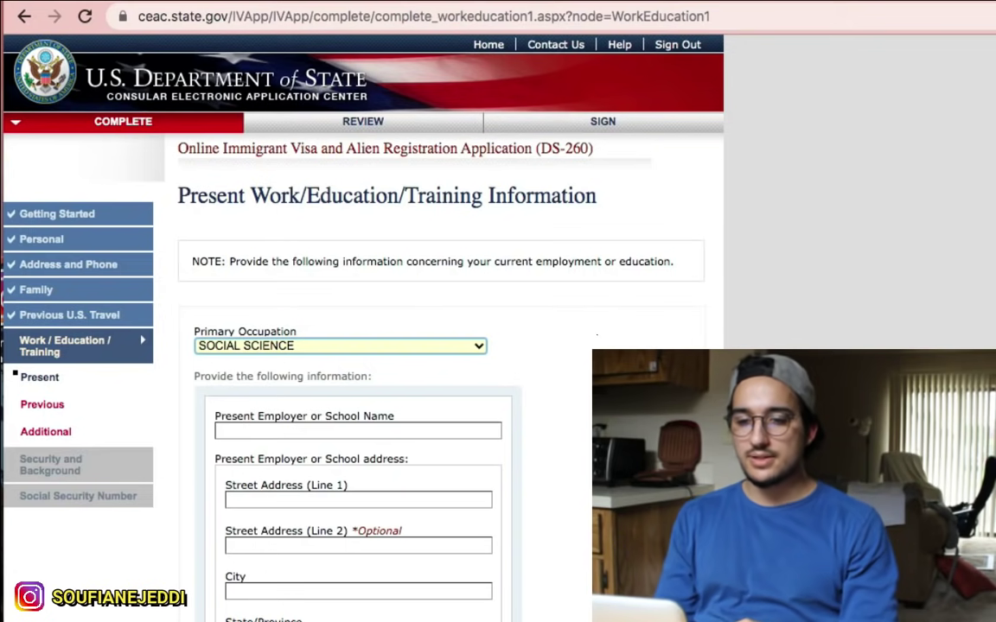
Step: Below the employer fields, mark No for the job requiring 2+ years of training or experience
scroll(322, 366, "down", 2)
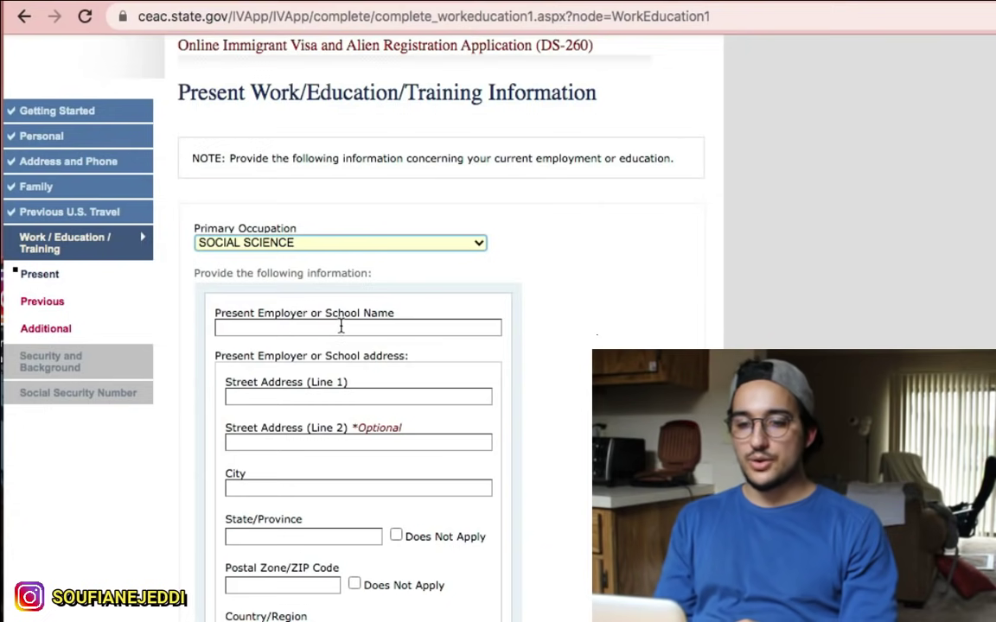
scroll(342, 326, "down", 2)
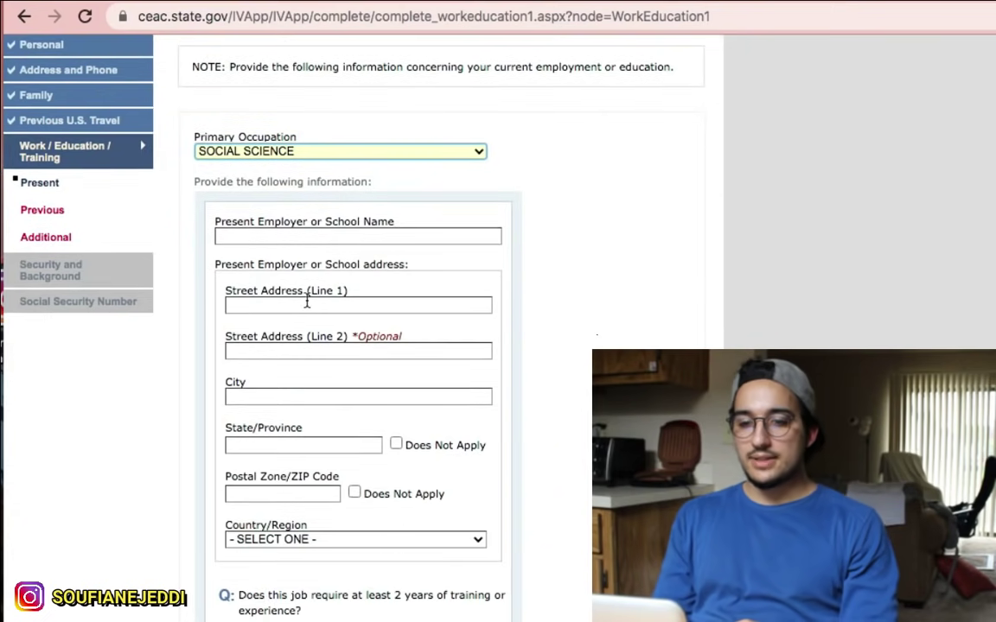
scroll(307, 301, "down", 2)
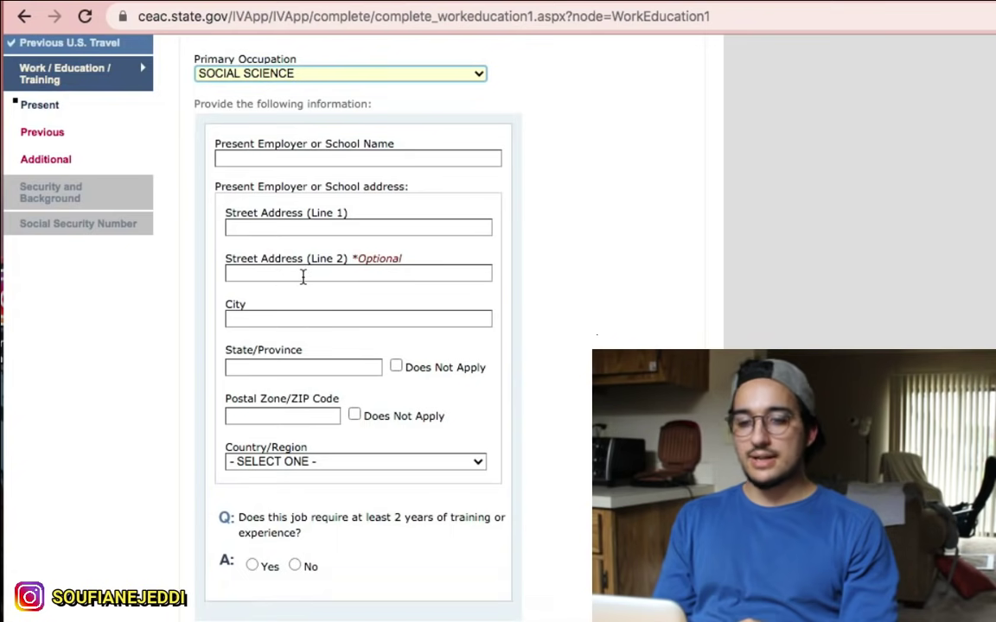
left_click(251, 316)
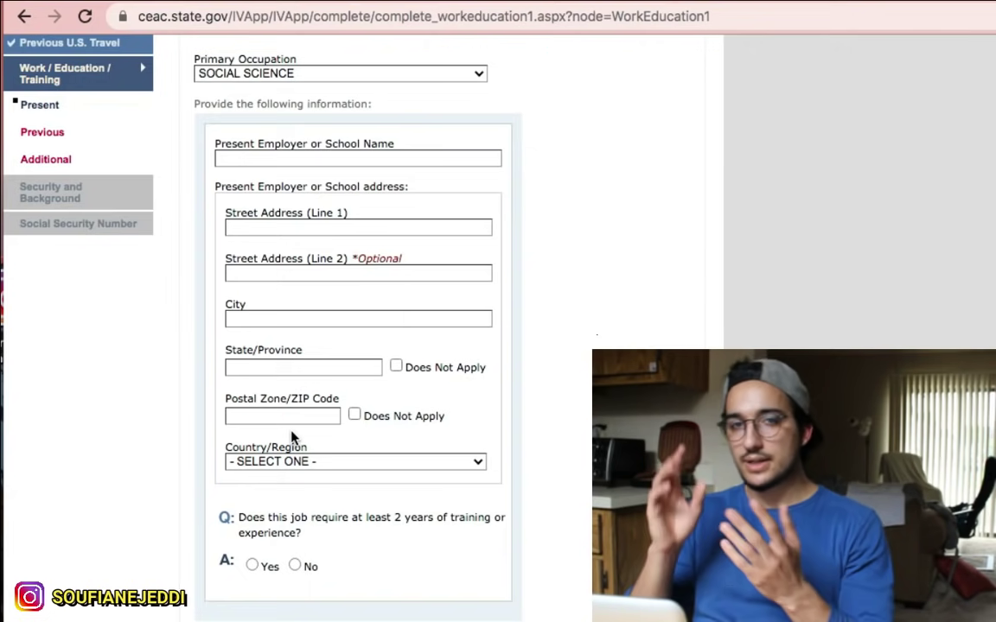
scroll(335, 510, "down", 1)
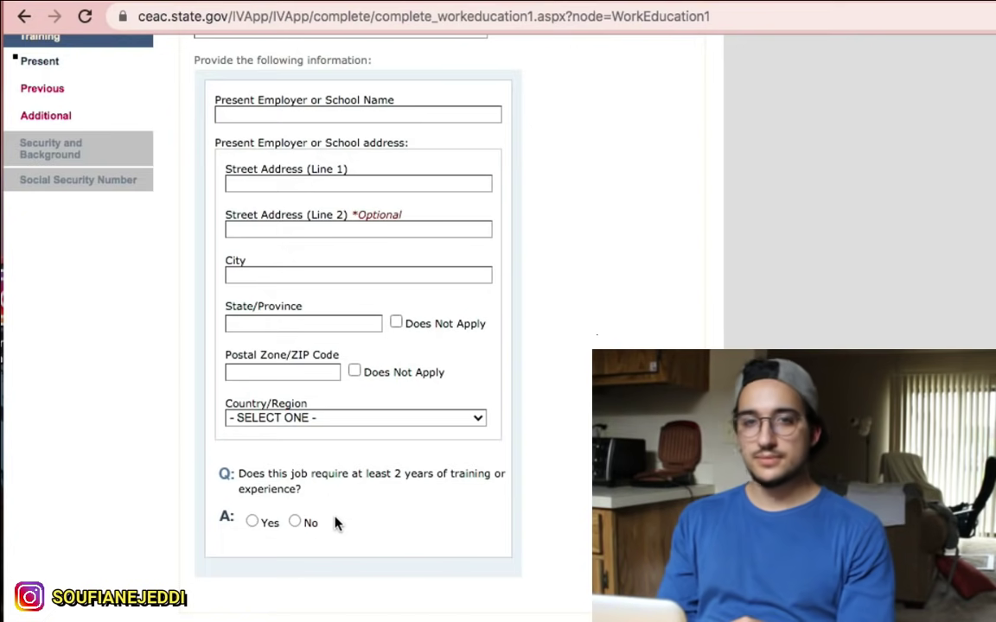
left_click(294, 521)
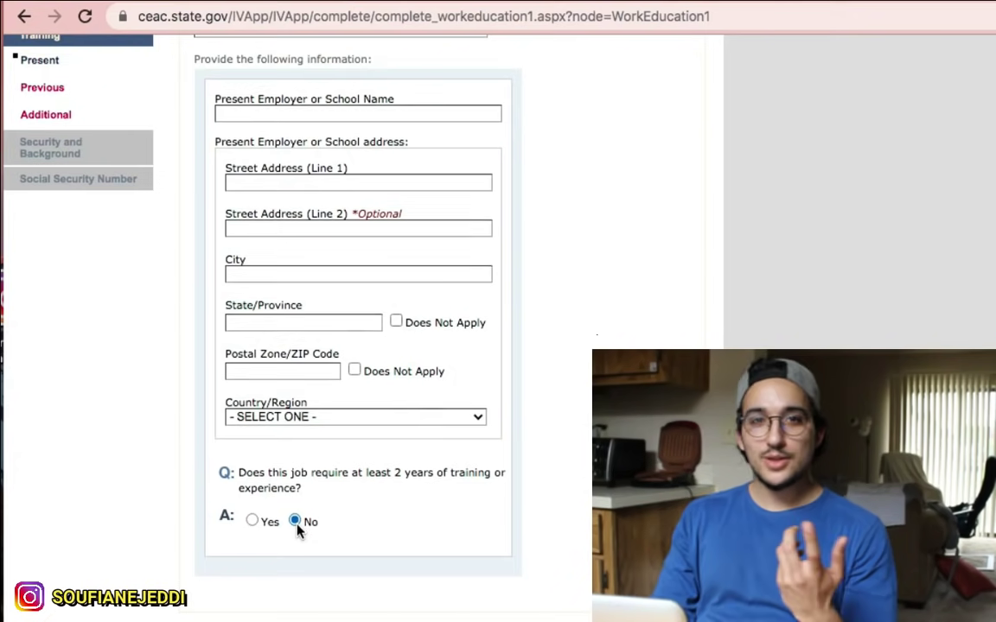
scroll(297, 529, "down", 4)
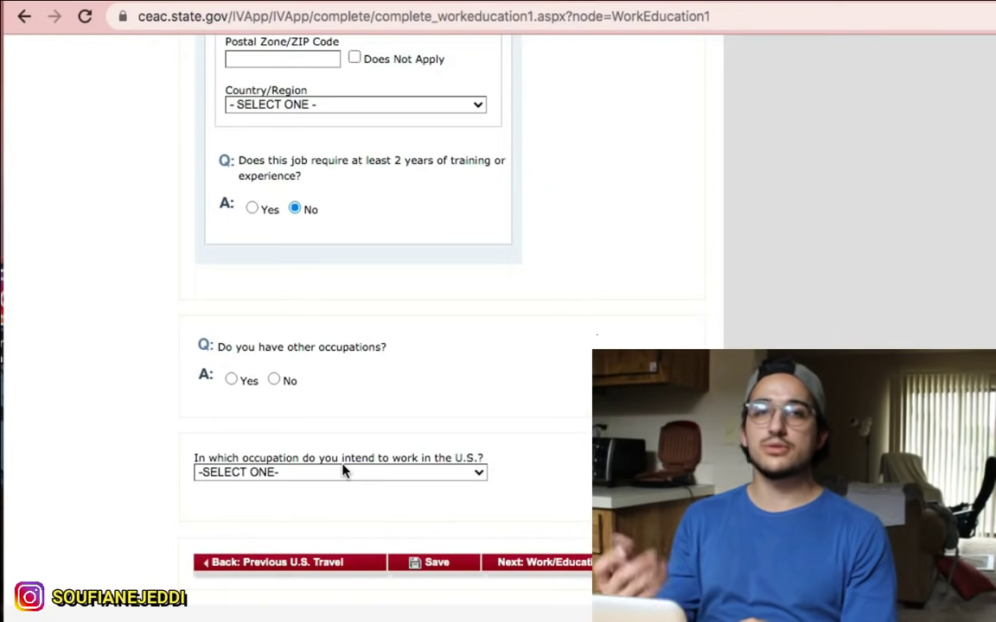
Step: Choose OTHER as the intended U.S. occupation and specify it as 'ANY WORK'
left_click(343, 474)
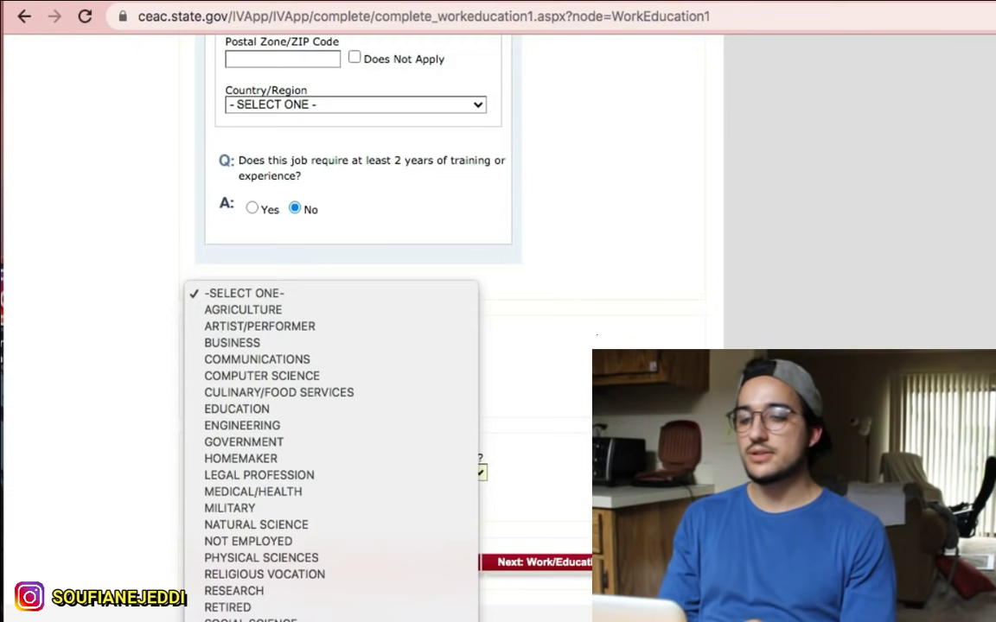
key("o")
key("Return")
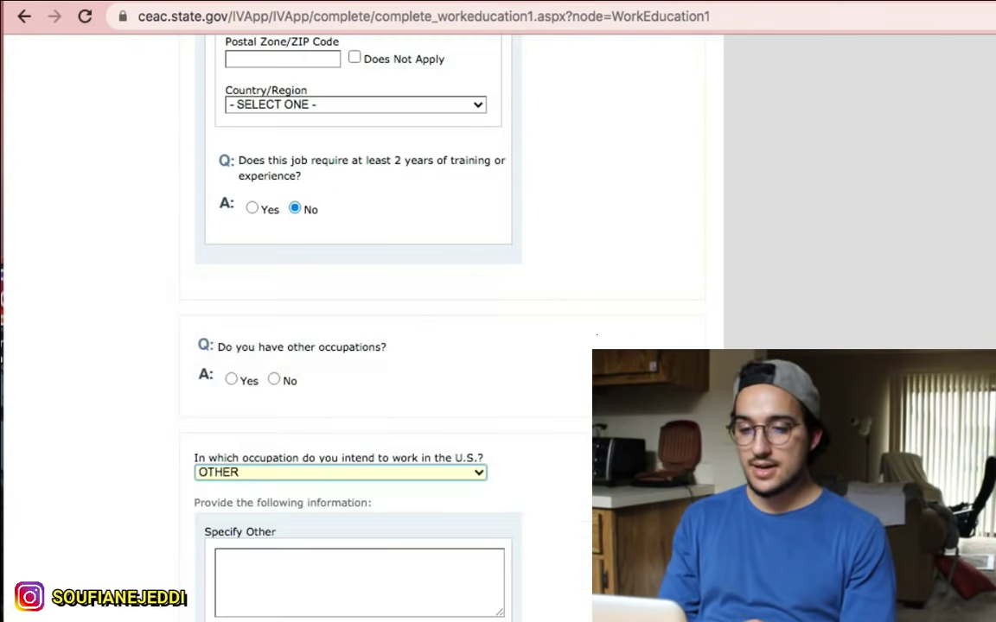
scroll(275, 566, "down", 1)
left_click(272, 543)
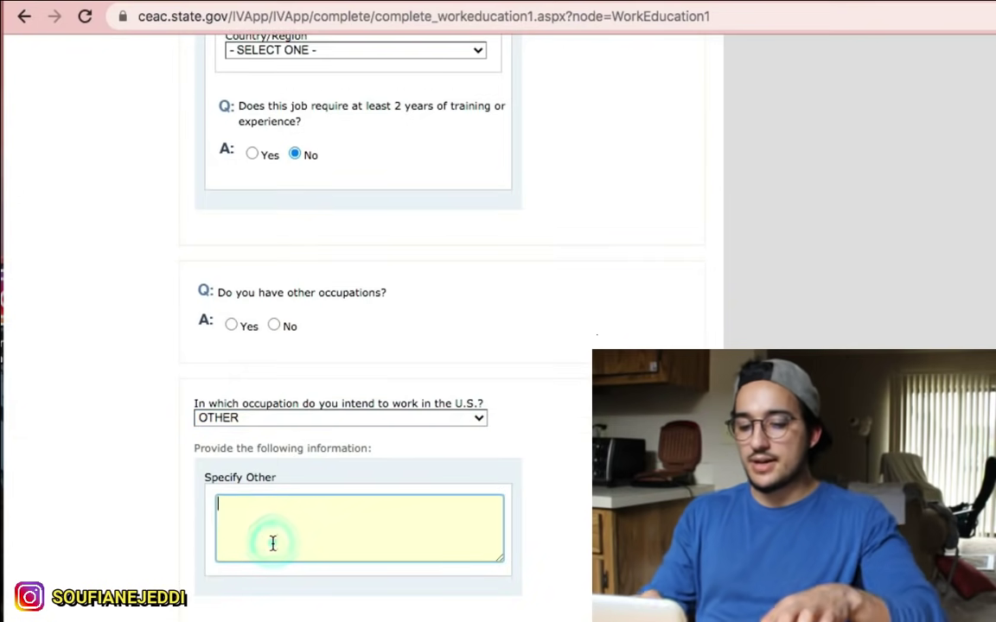
type("ANY")
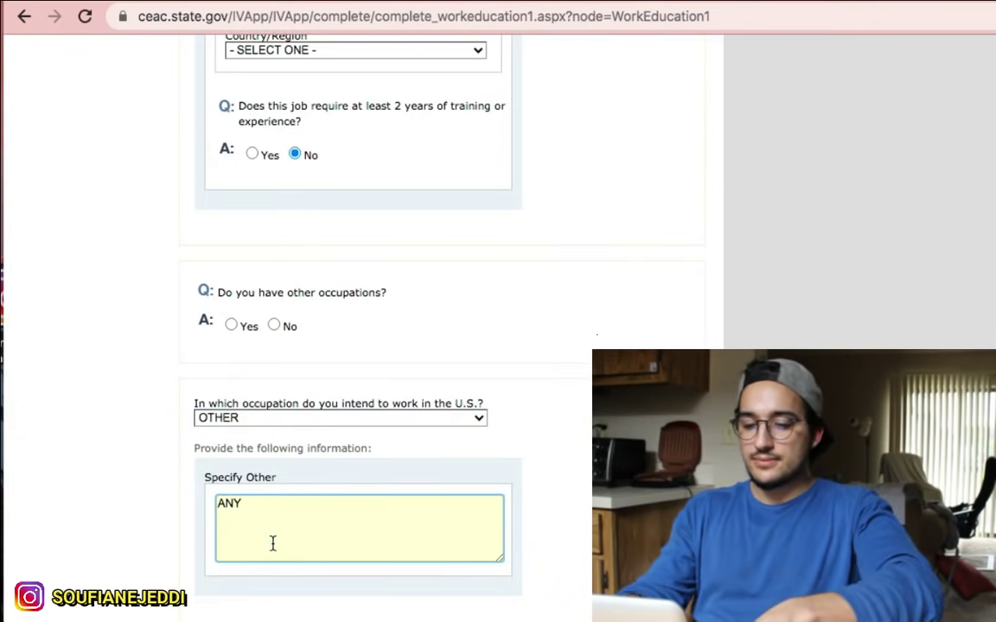
type(" WORK")
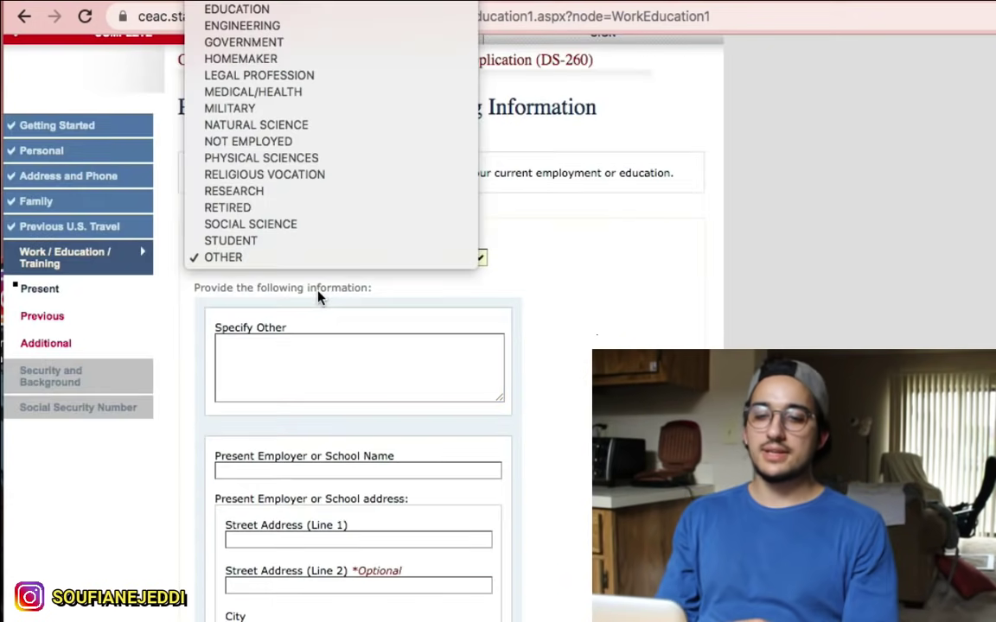
left_click(294, 288)
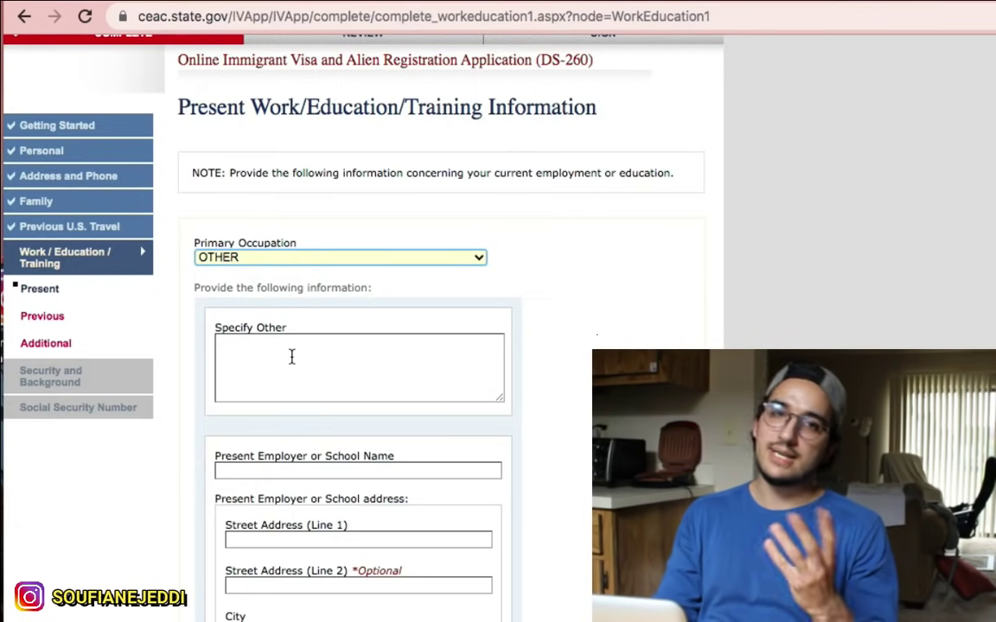
Step: Change Primary Occupation to NOT EMPLOYED and continue to Previous Work/Education/Training
left_click(242, 261)
scroll(286, 213, "up", 2)
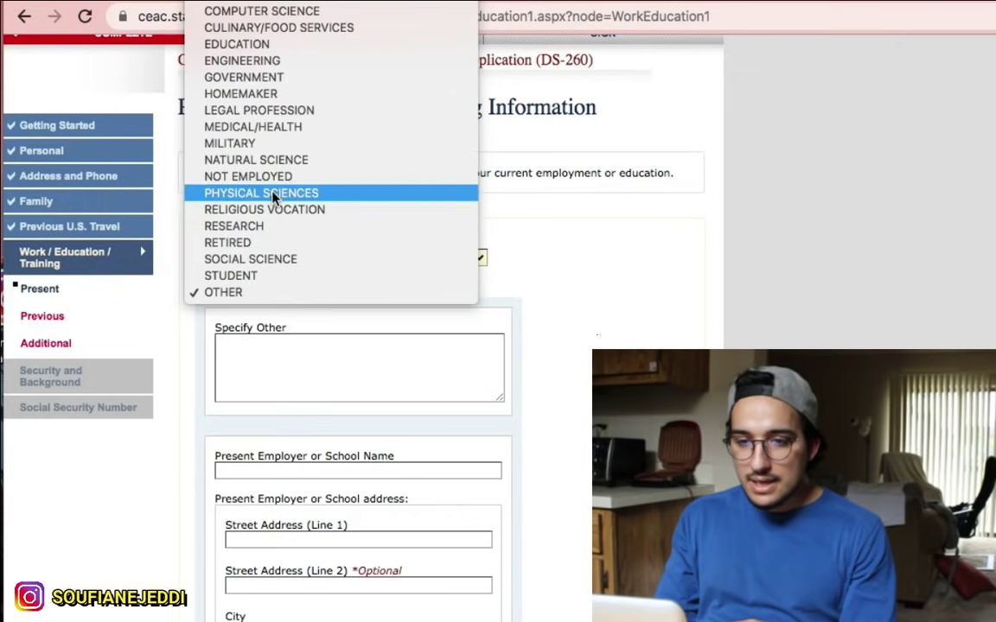
left_click(268, 183)
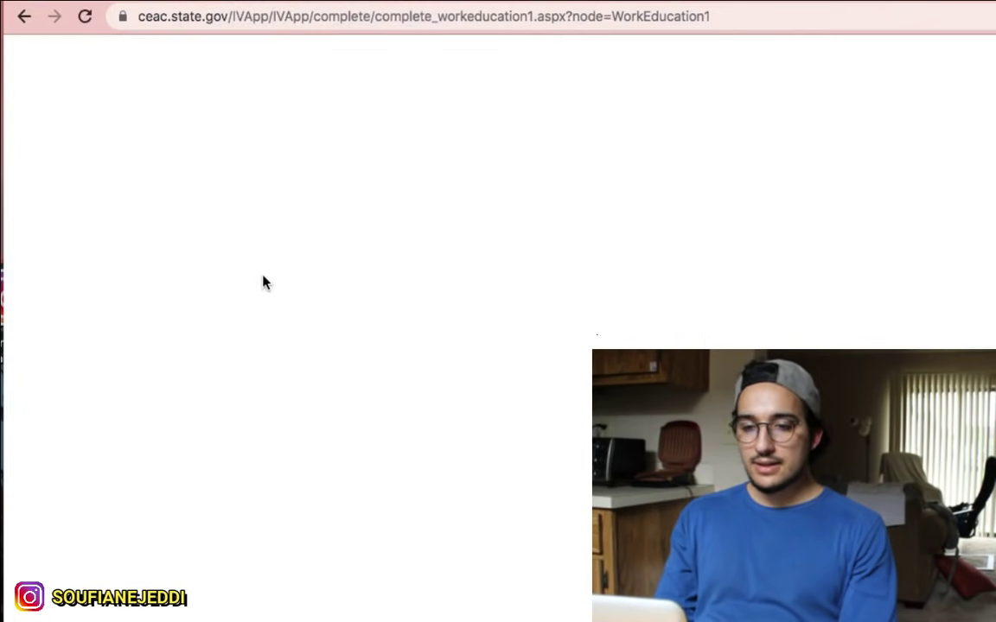
scroll(302, 378, "down", 1)
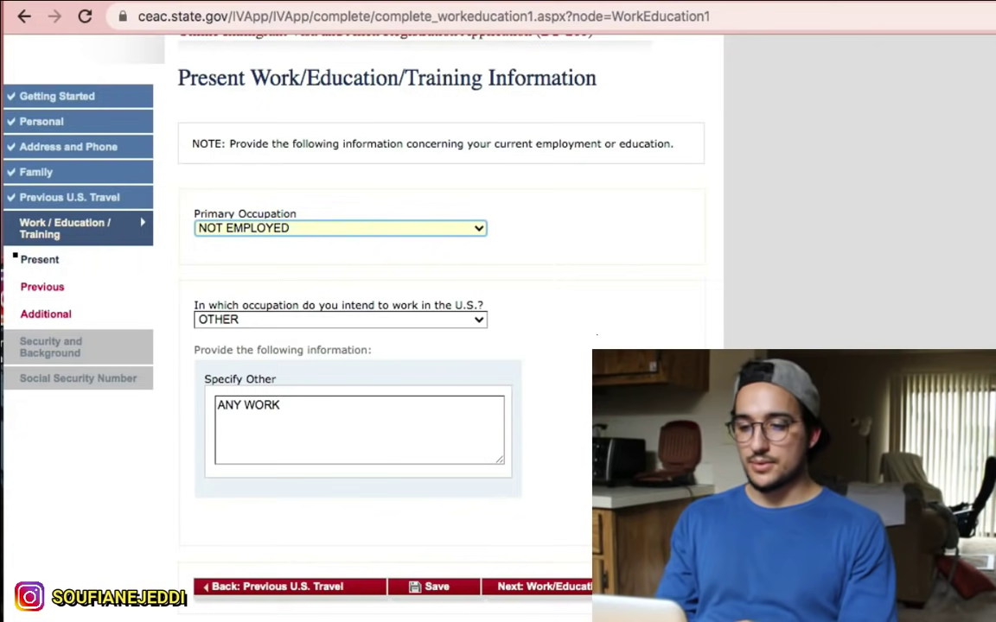
left_click(540, 586)
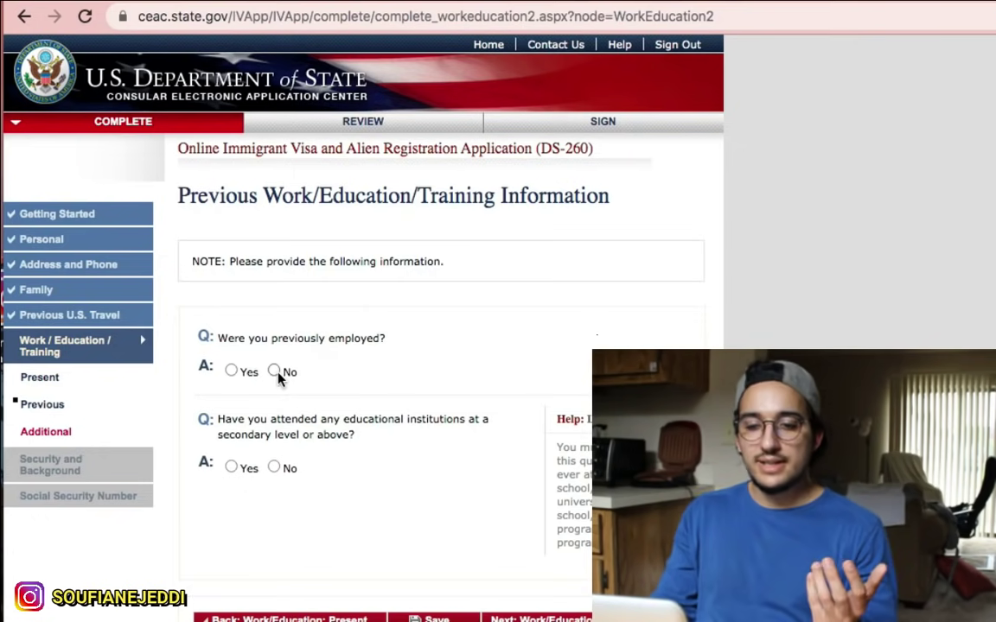
Step: Mark Yes for 'Were you previously employed?' and review the revealed employer fields
left_click(274, 372)
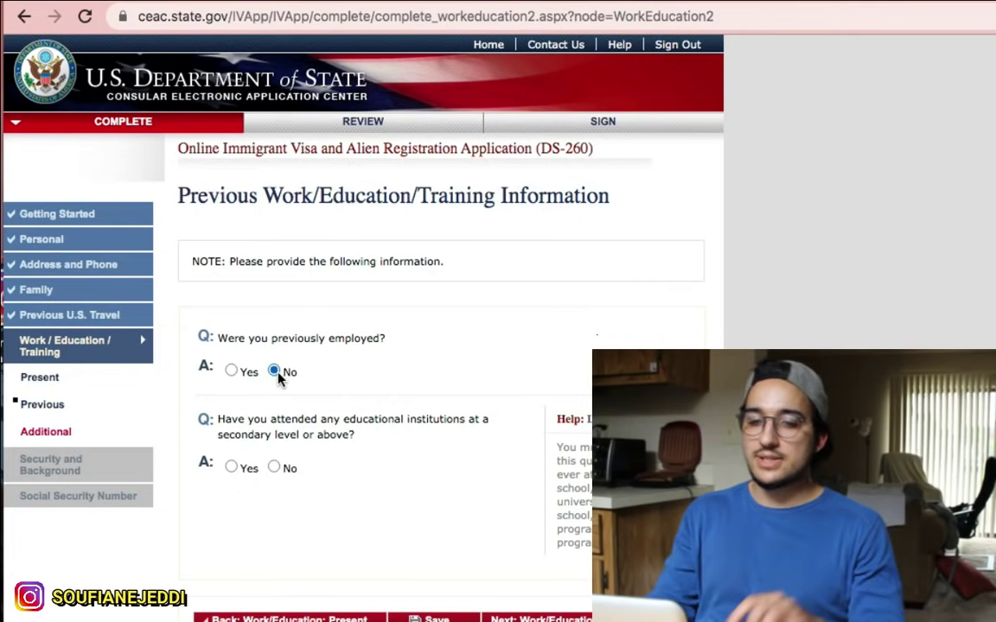
left_click(231, 372)
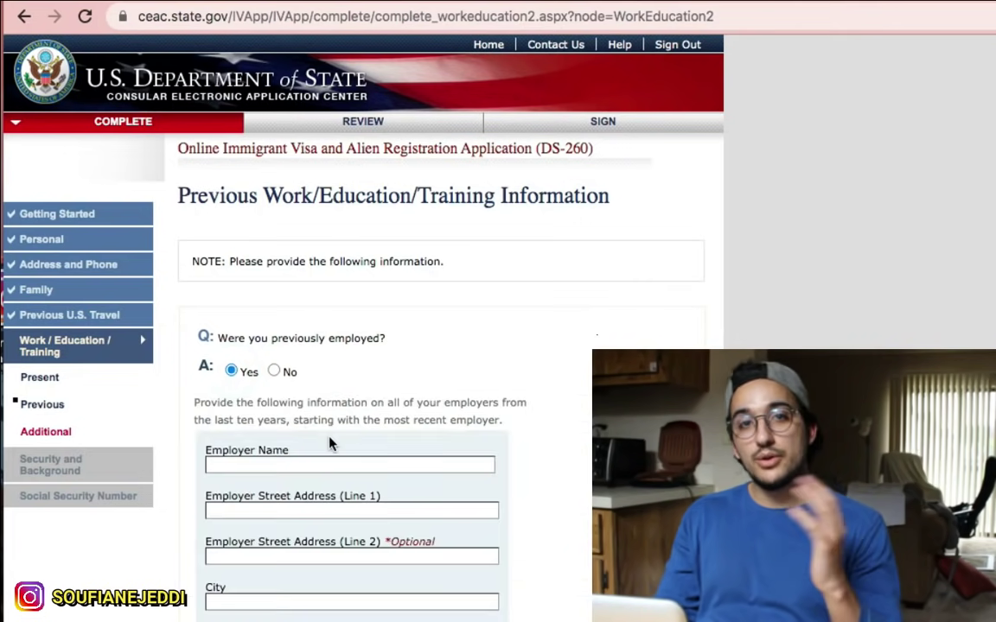
scroll(435, 417, "down", 5)
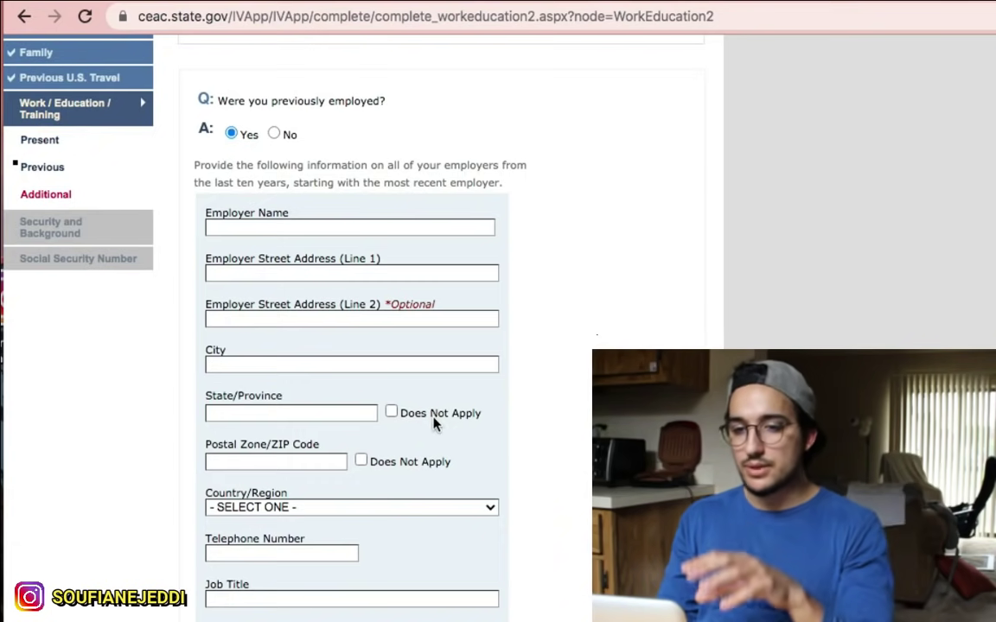
scroll(304, 436, "down", 10)
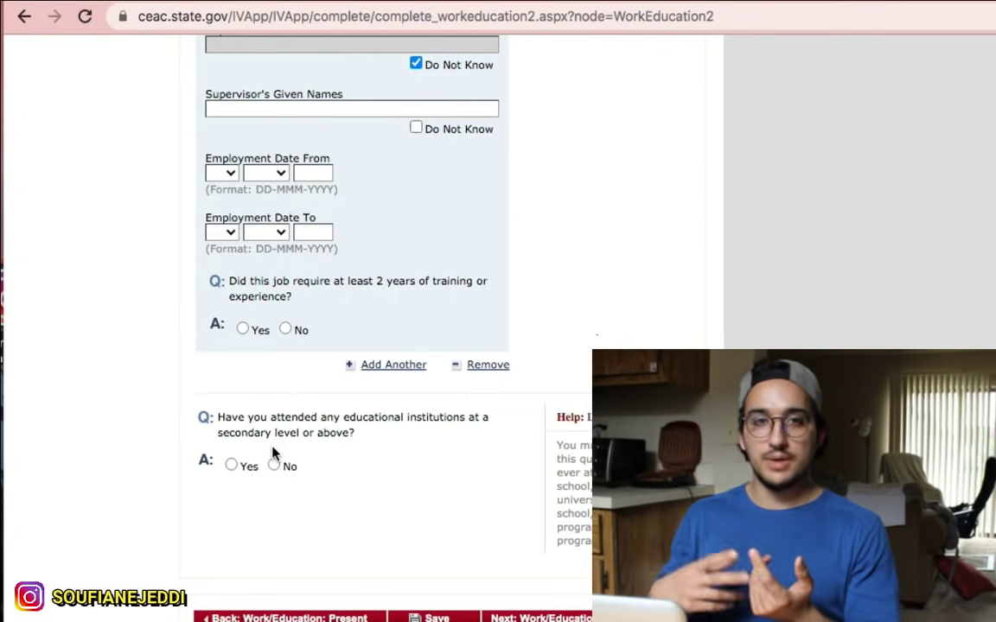
Step: Mark Yes for attending educational institutions and open the Highest Level of Education list
left_click(231, 467)
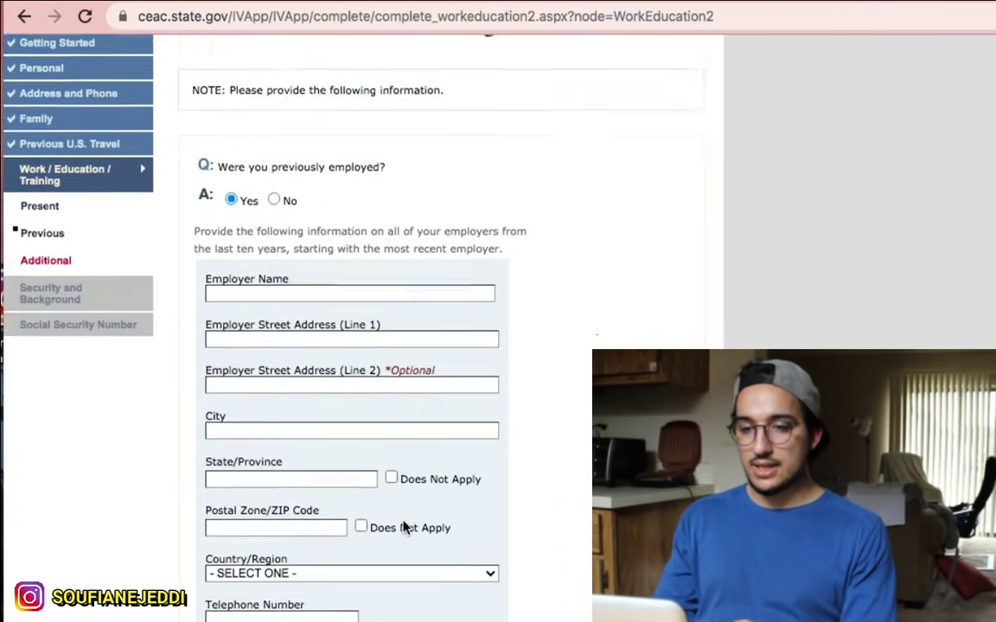
scroll(403, 519, "down", 3)
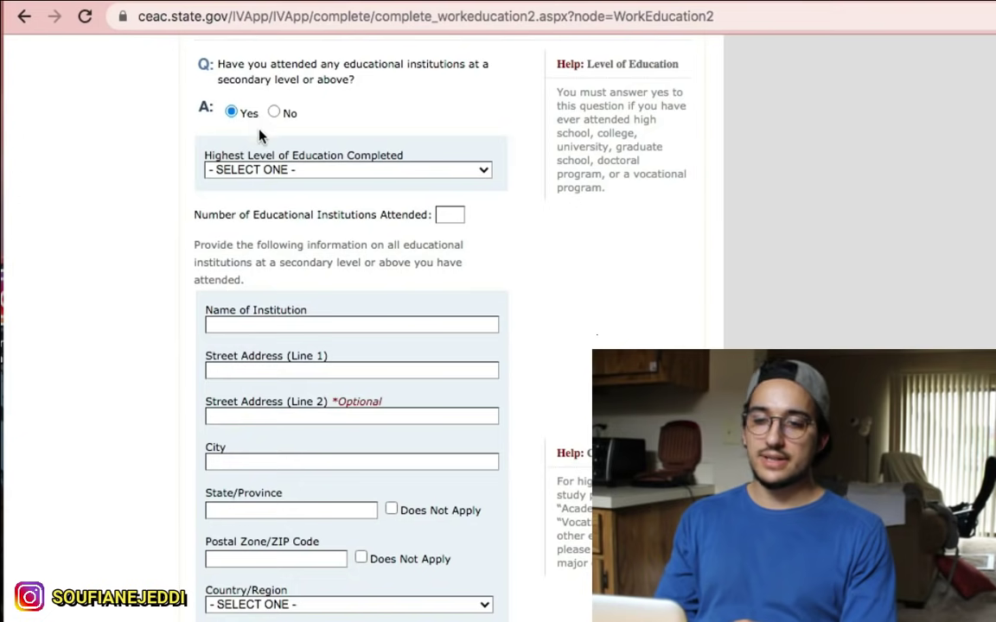
scroll(324, 218, "up", 1)
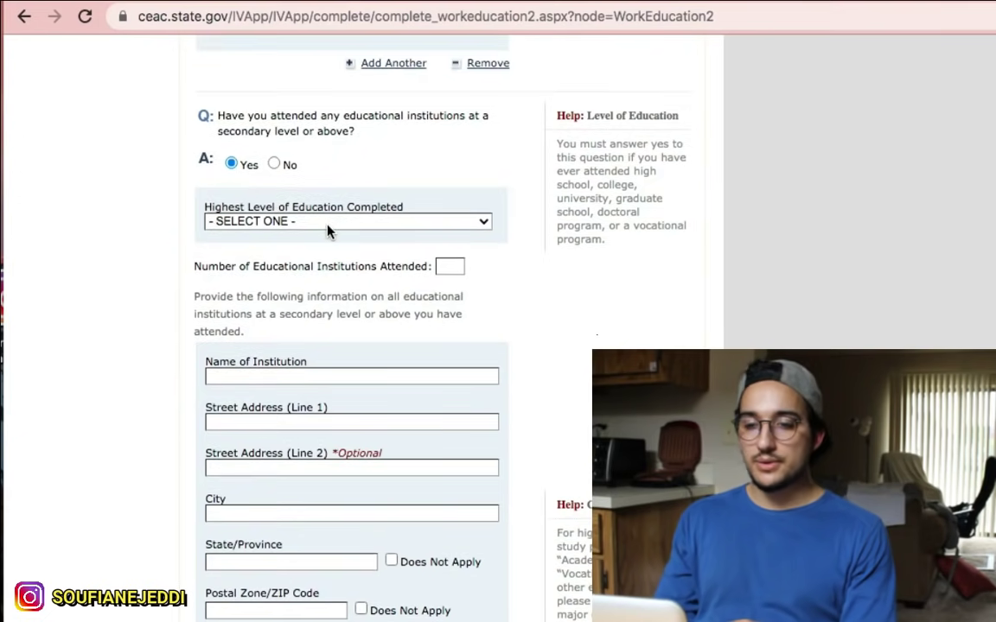
scroll(378, 290, "down", 1)
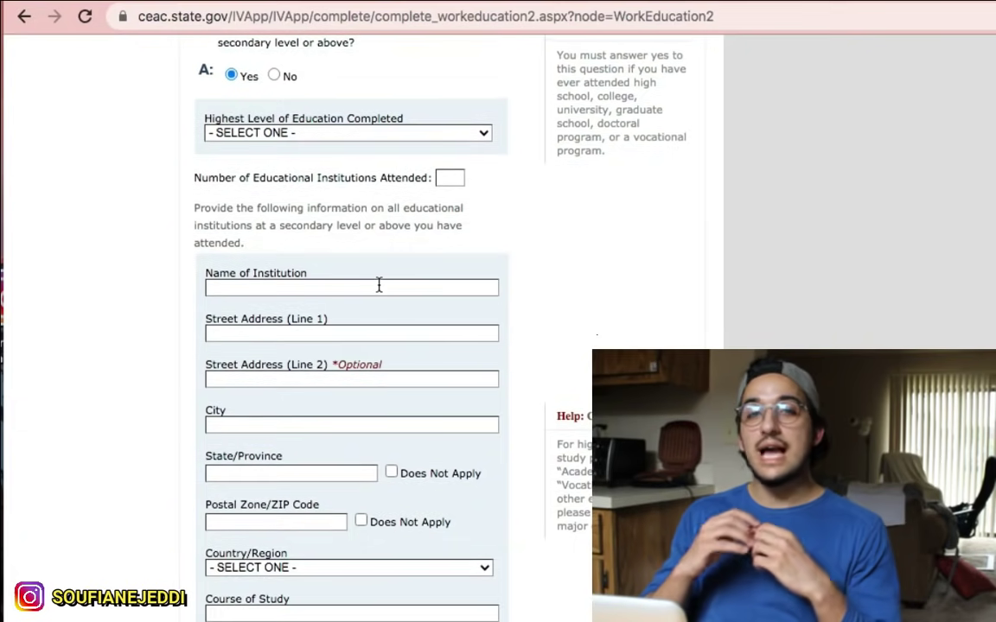
left_click(323, 134)
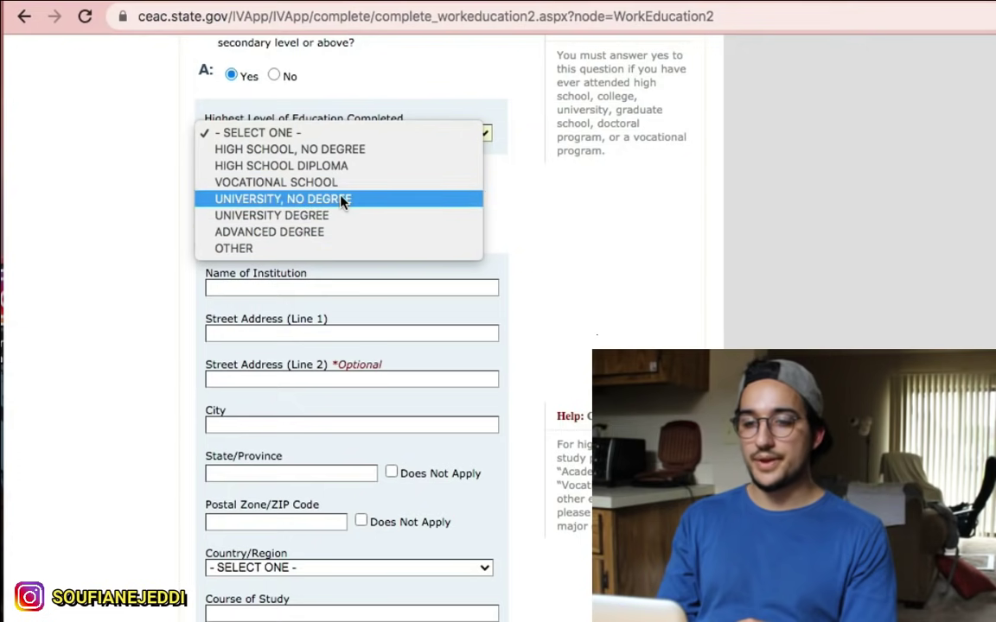
Step: Pick UNIVERSITY, NO DEGREE as highest education and enter 2 institutions attended
left_click(344, 201)
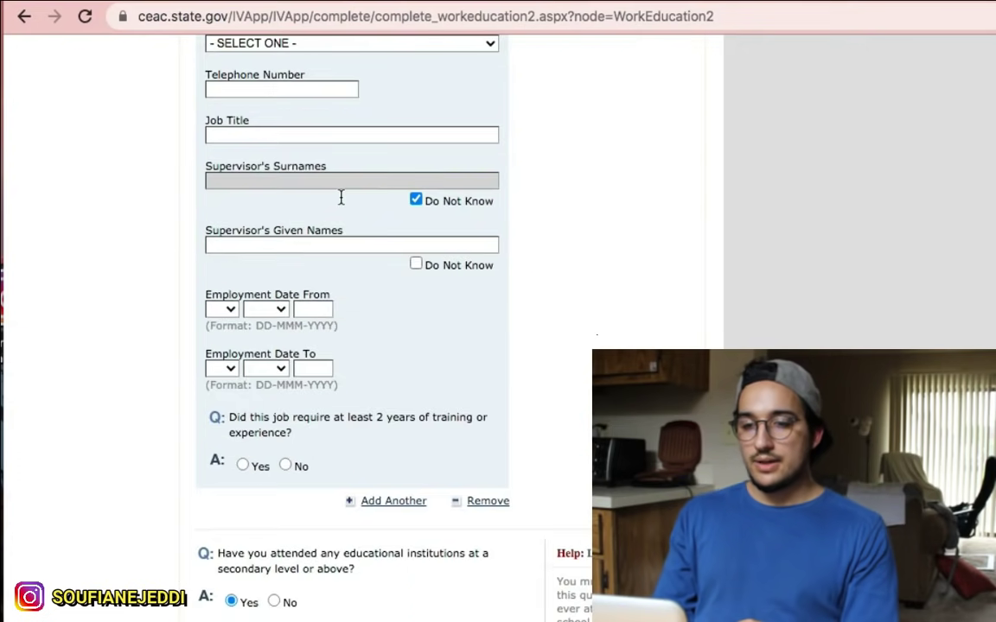
scroll(343, 201, "down", 12)
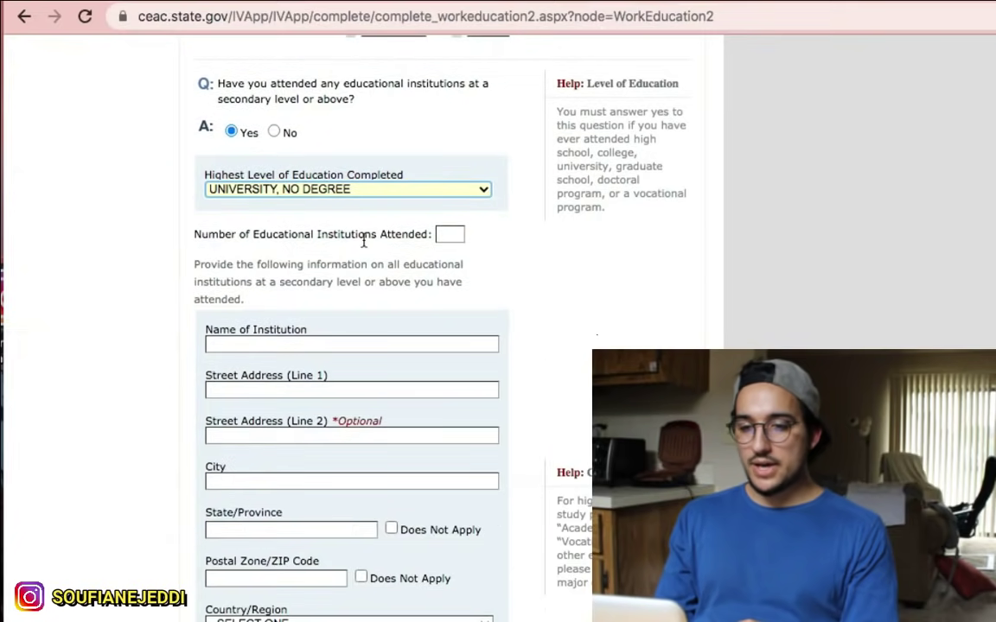
left_click(448, 235)
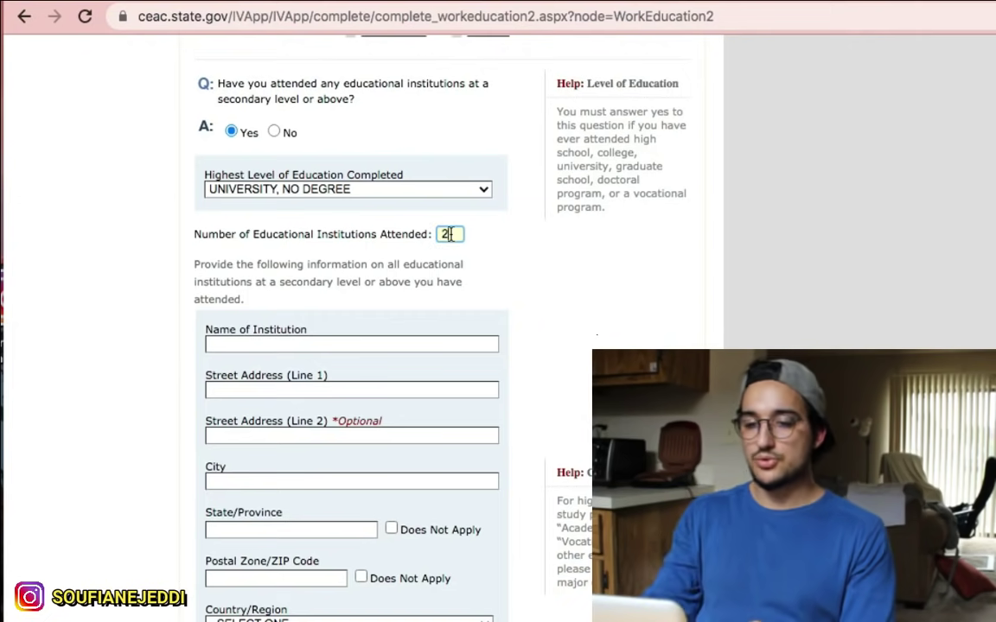
scroll(451, 232, "down", 2)
left_click(268, 171)
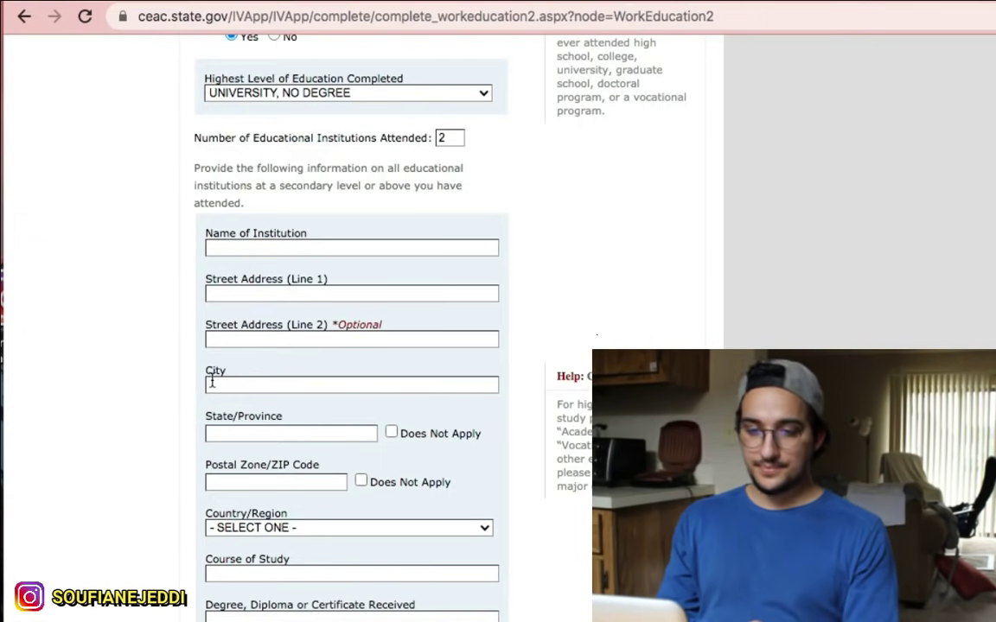
scroll(212, 381, "down", 1)
scroll(278, 396, "down", 1)
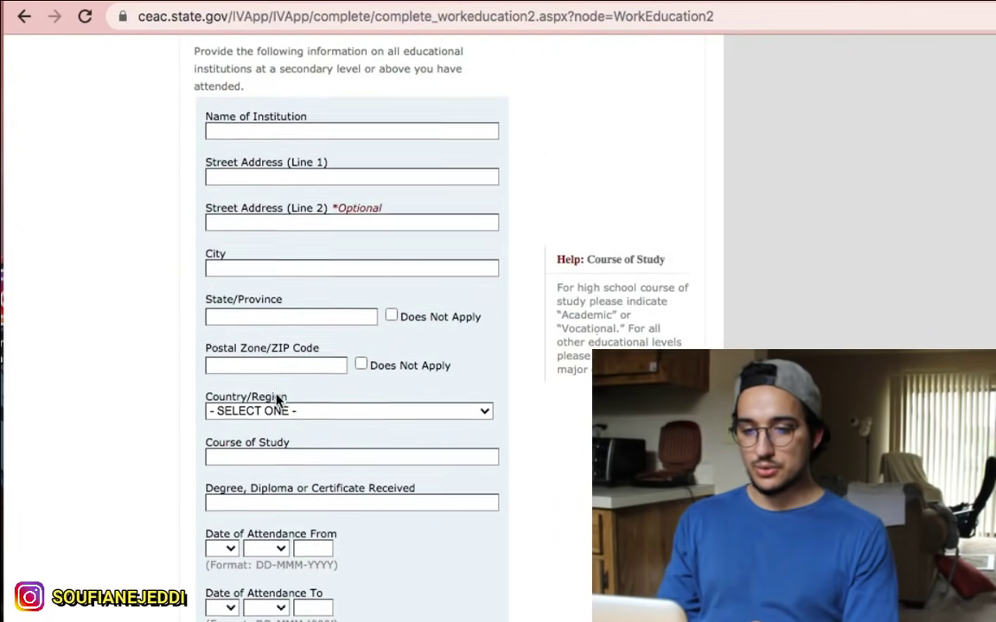
scroll(259, 401, "down", 1)
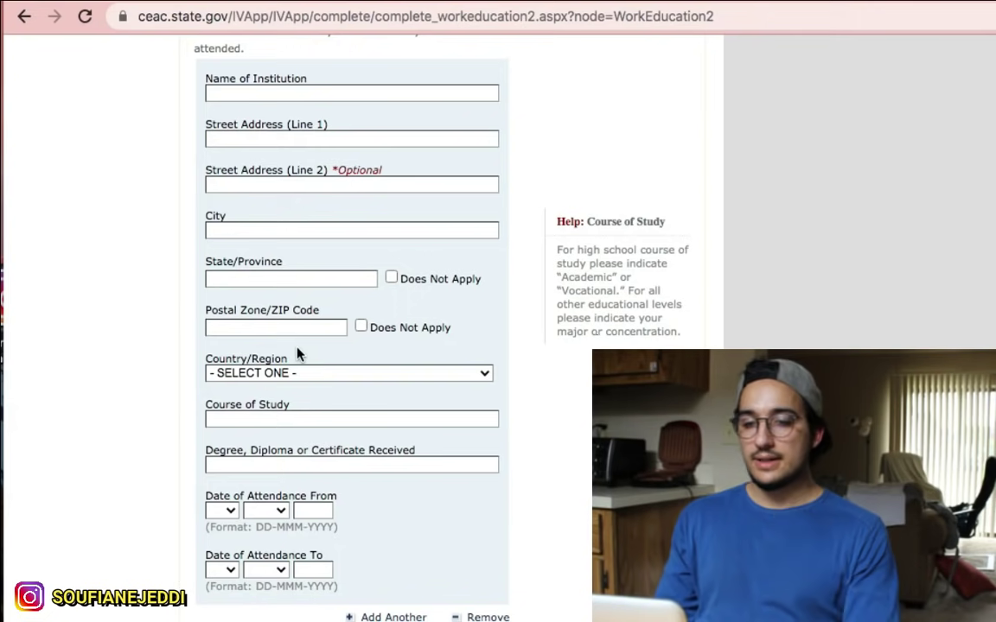
scroll(298, 352, "down", 1)
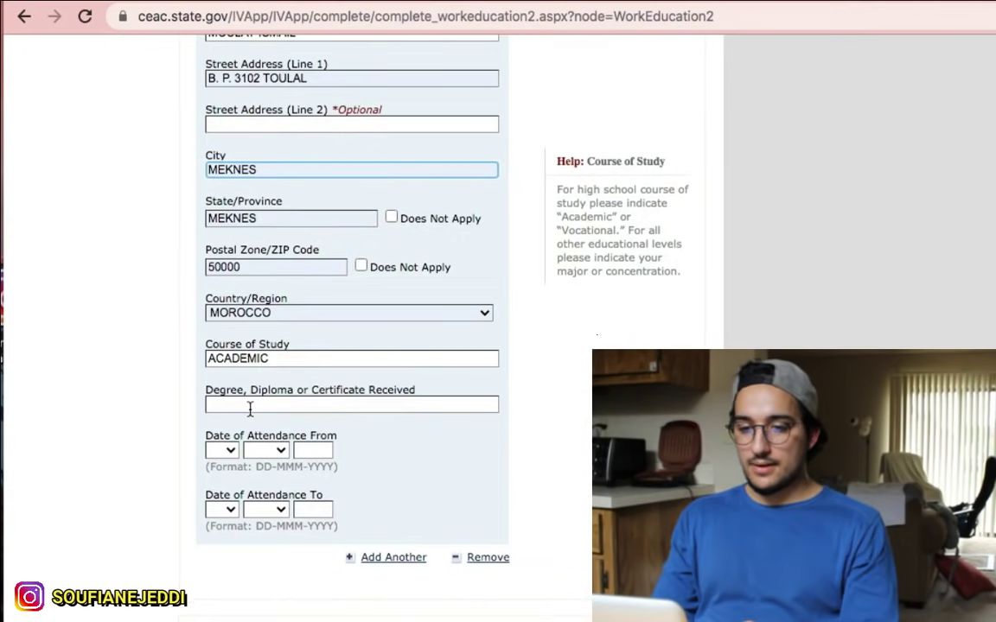
Step: Enter 'NO DEGREE' as the degree received at the first school
left_click(250, 407)
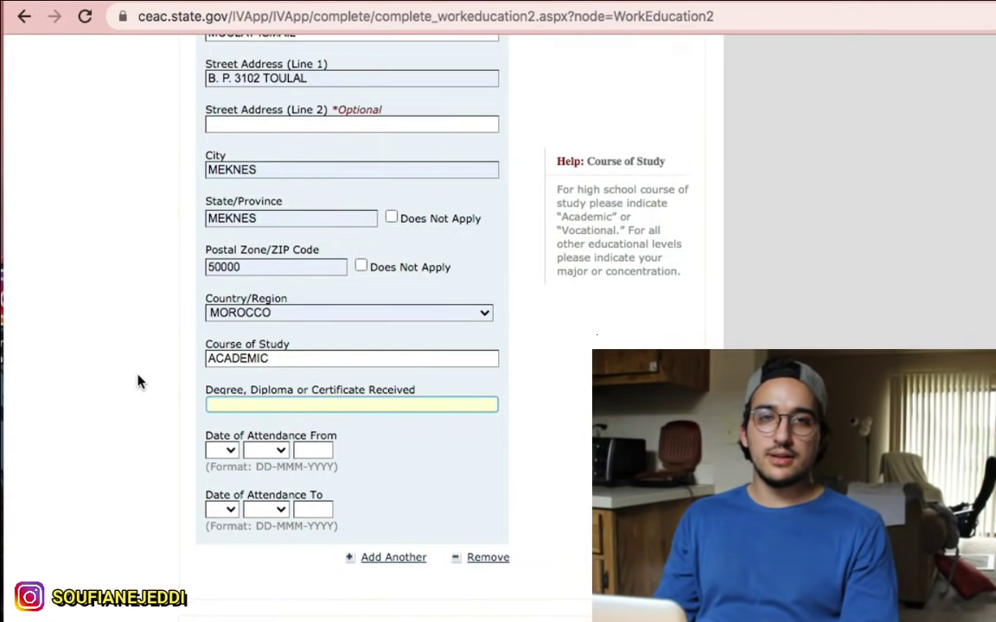
type("NO ")
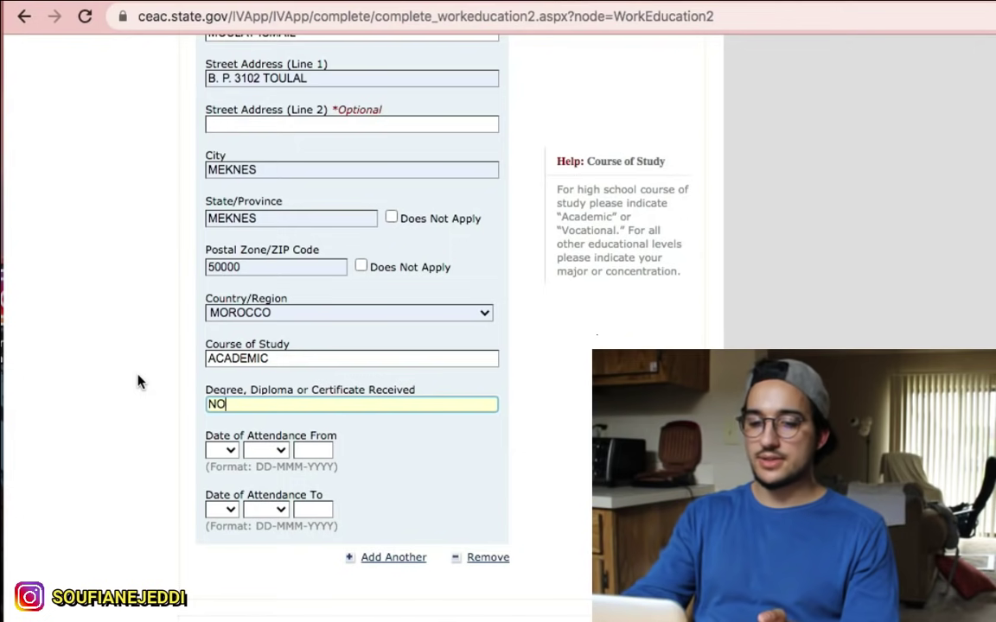
type("DEG")
type("REE")
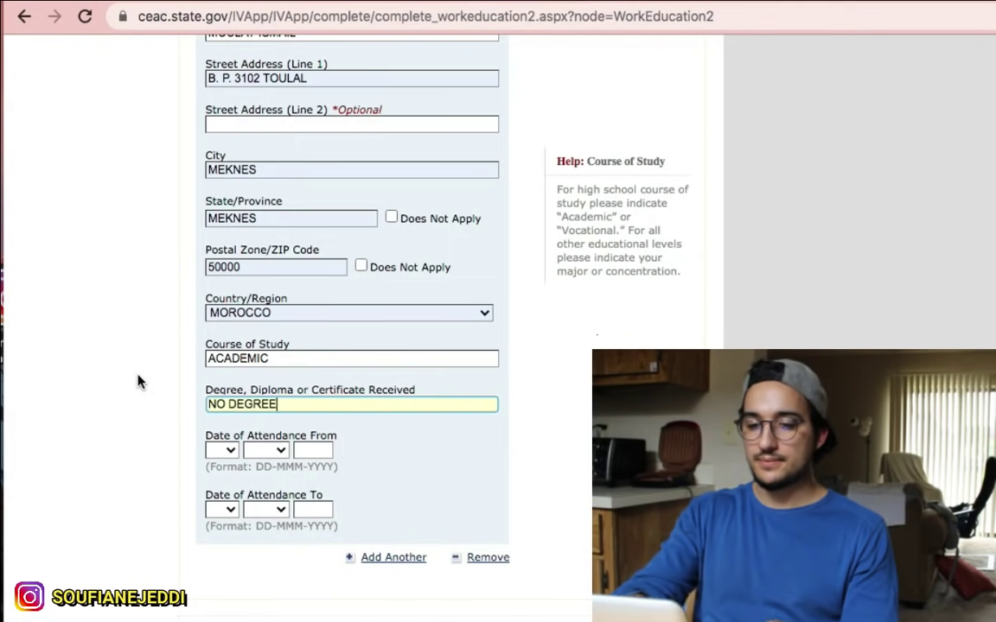
Step: Set the first school's attendance start date to 07 SEP 2014
left_click(230, 451)
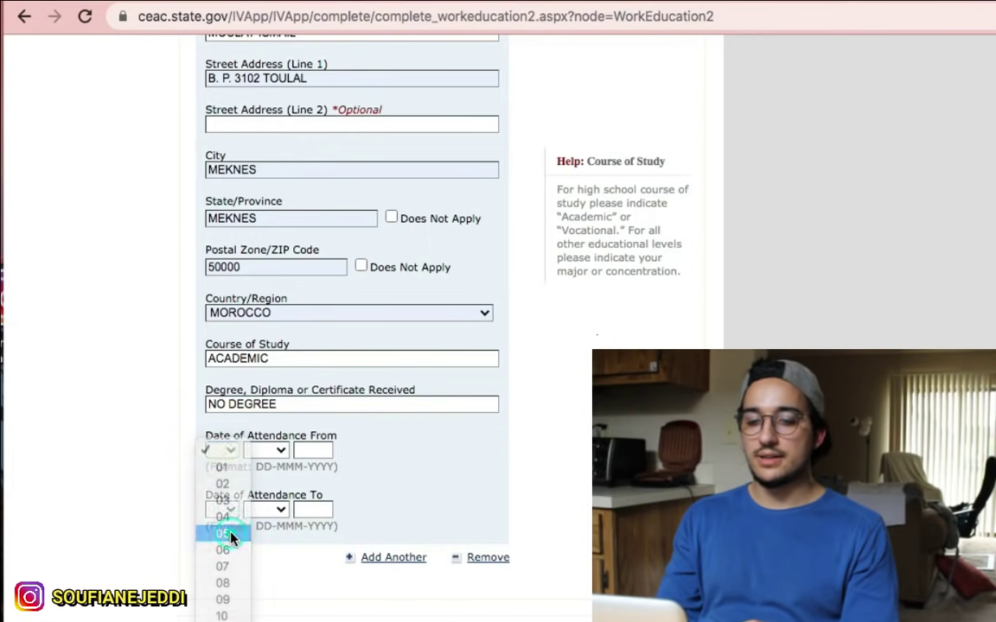
left_click(229, 535)
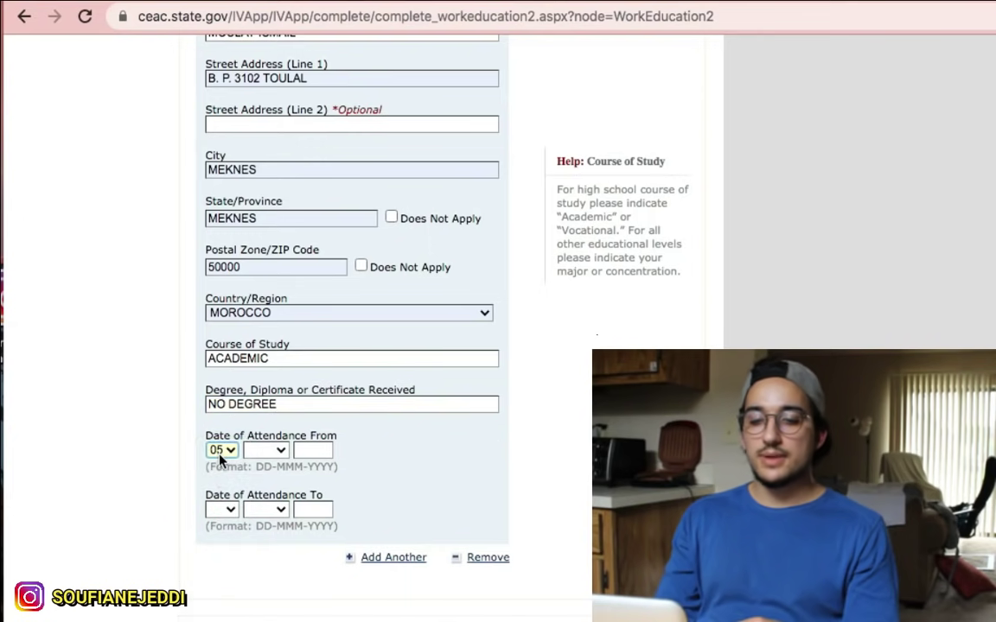
left_click(220, 455)
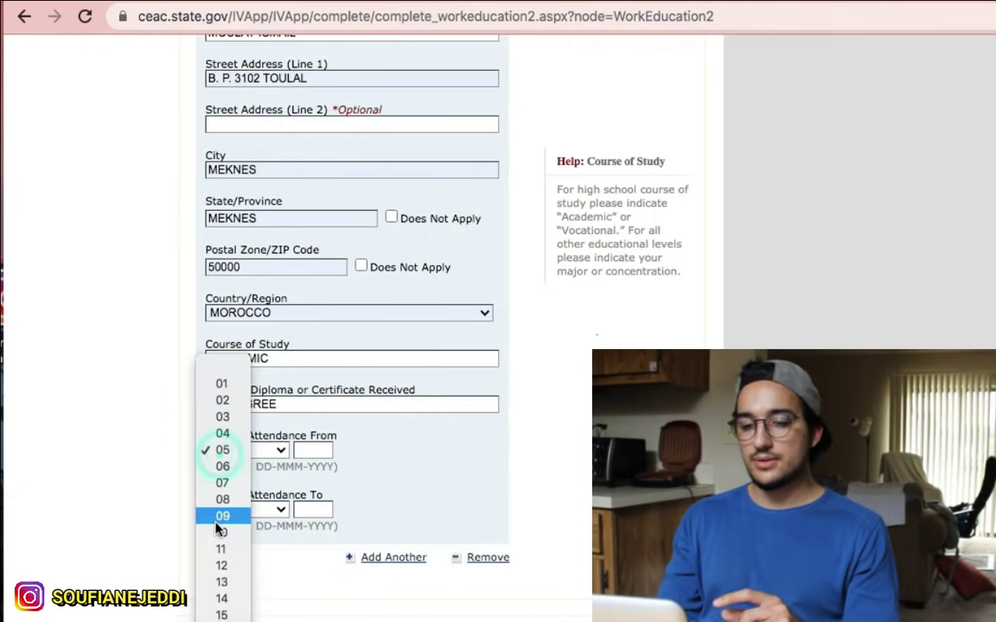
left_click(235, 484)
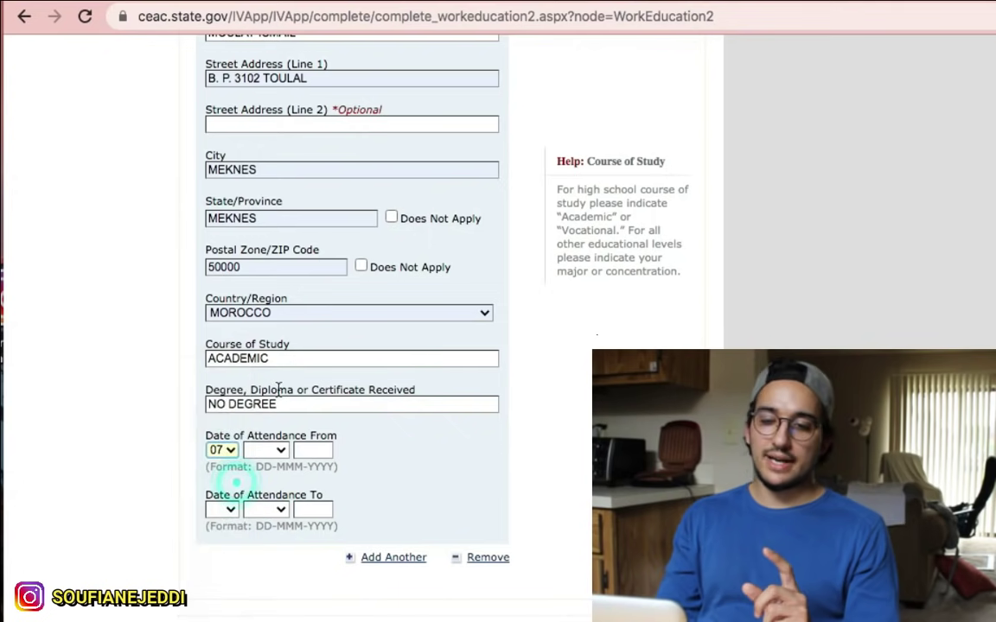
left_click(275, 449)
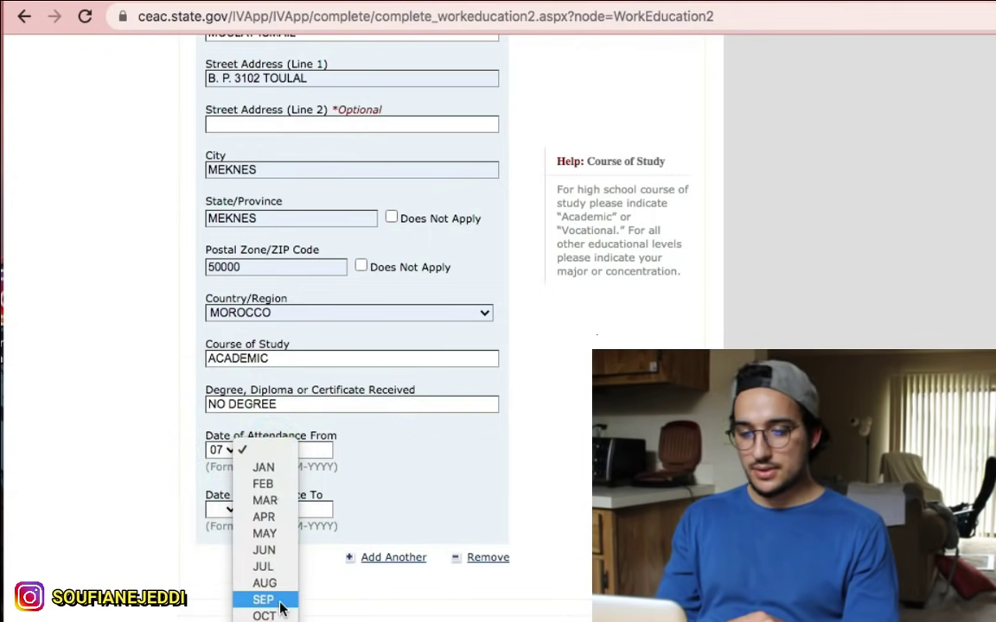
left_click(277, 599)
left_click(318, 449)
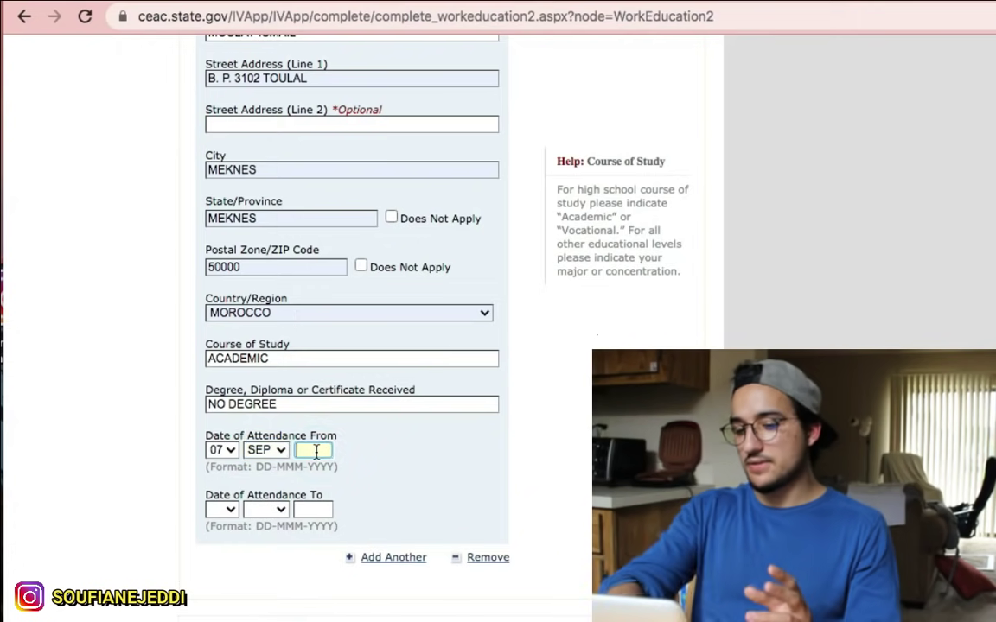
type("2014")
scroll(293, 463, "down", 1)
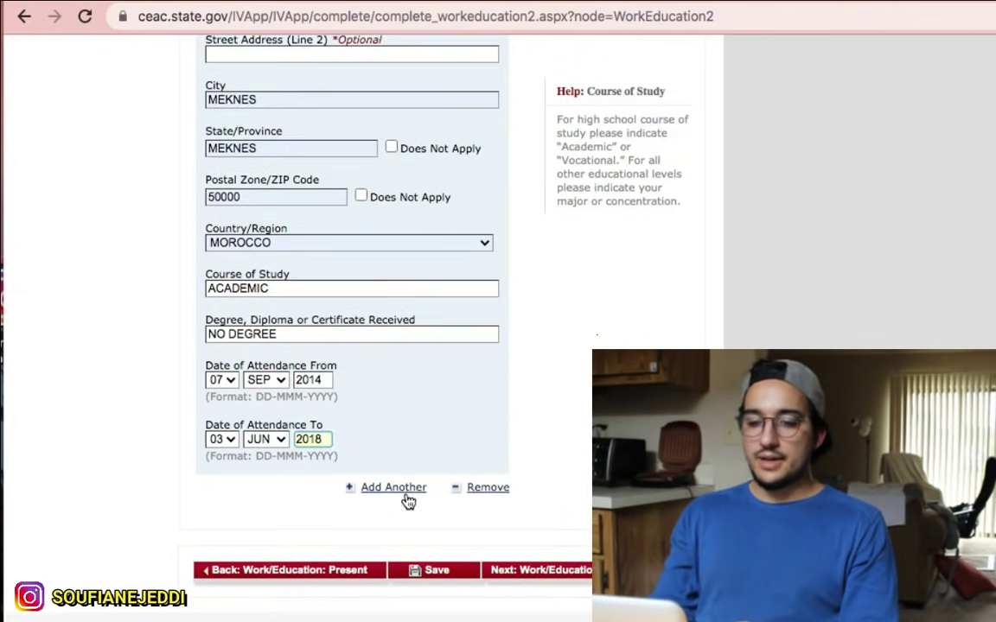
Step: Add a second educational institution entry and review the Previous Work/Education page
left_click(392, 490)
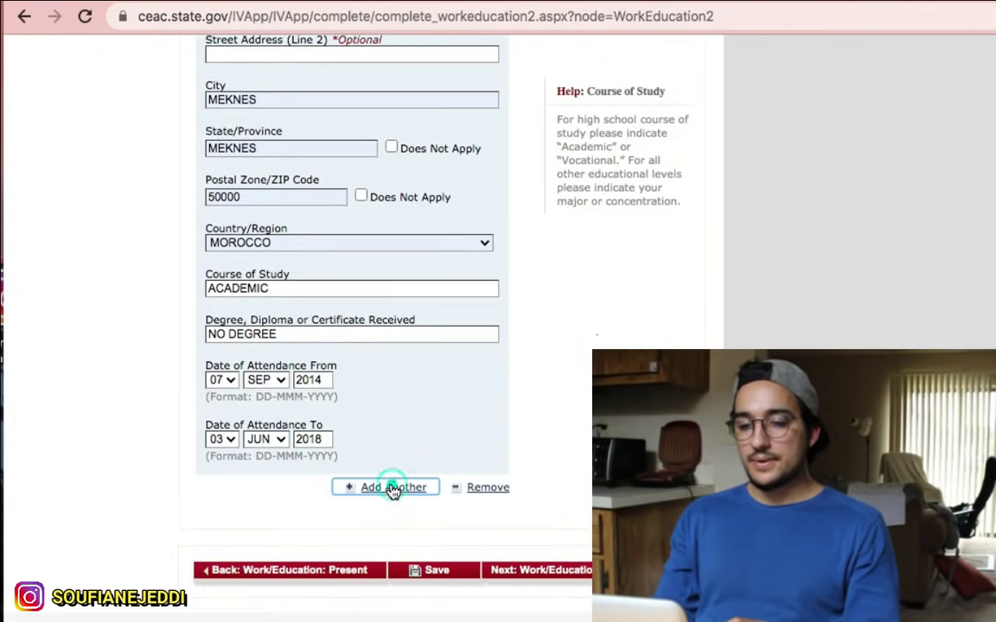
scroll(462, 372, "up", 2)
scroll(426, 335, "up", 3)
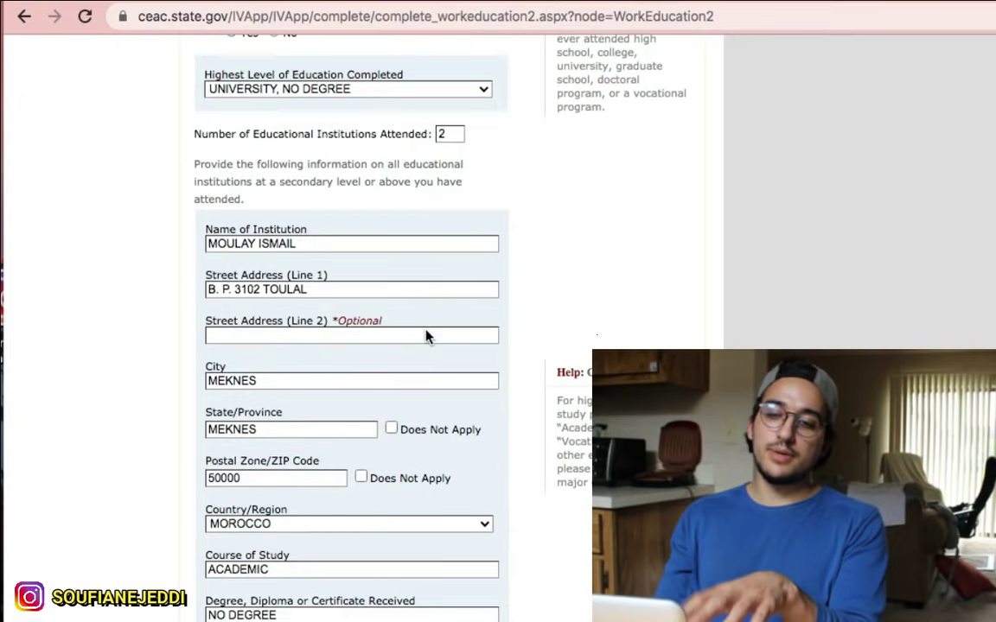
scroll(426, 335, "down", 1)
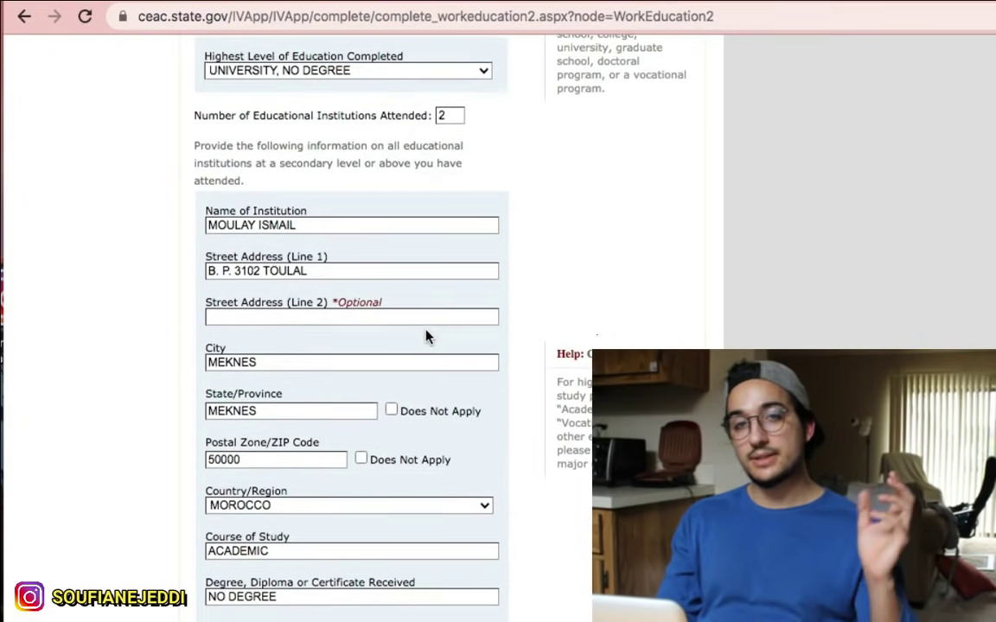
scroll(426, 335, "down", 8)
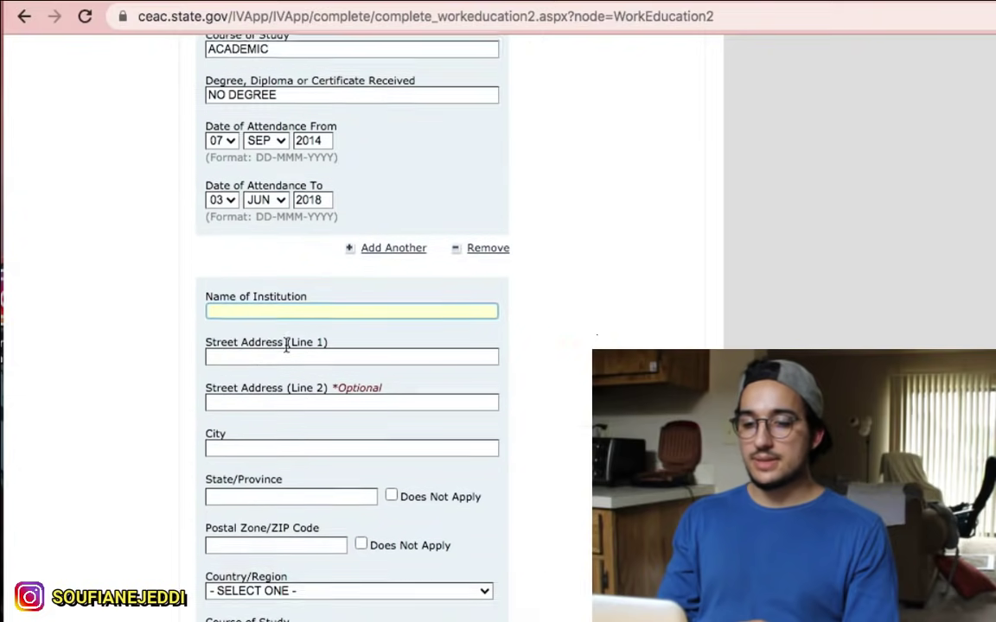
scroll(540, 464, "down", 4)
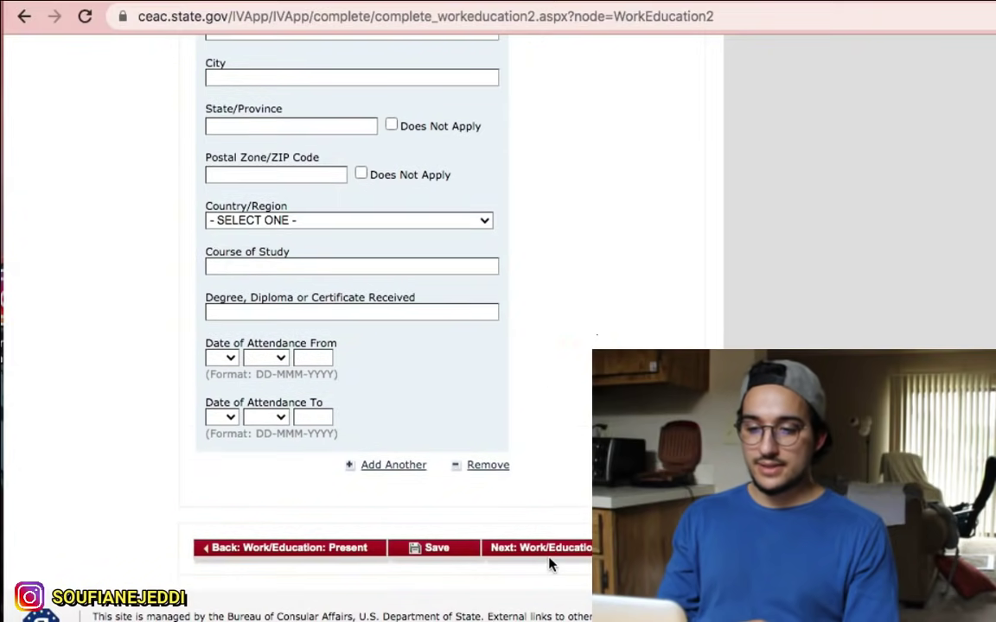
scroll(573, 524, "up", 20)
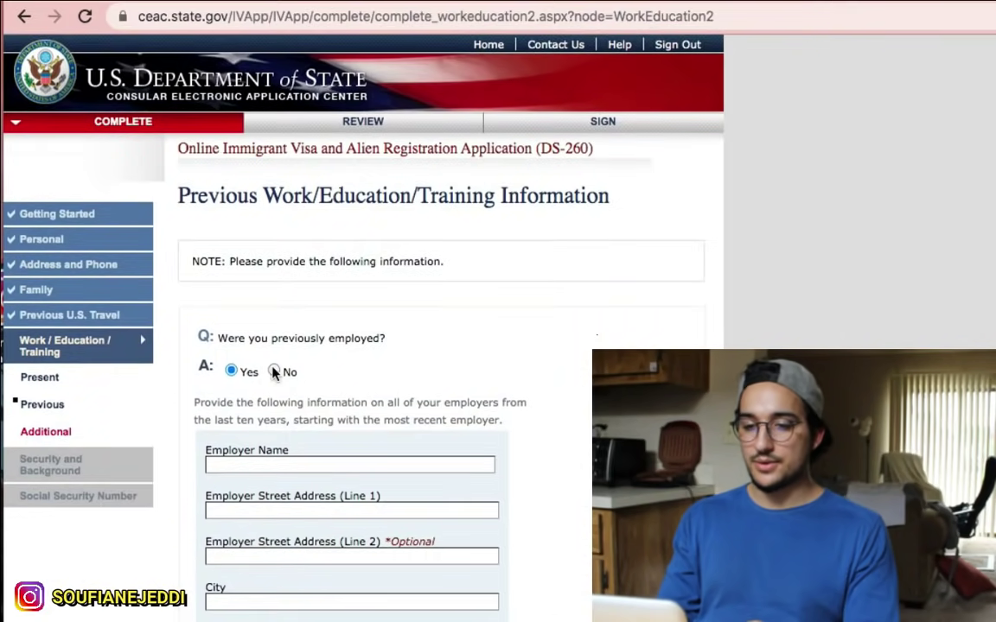
Step: Answer No to previous employment and No to secondary-or-higher education, then go to the next page
left_click(274, 372)
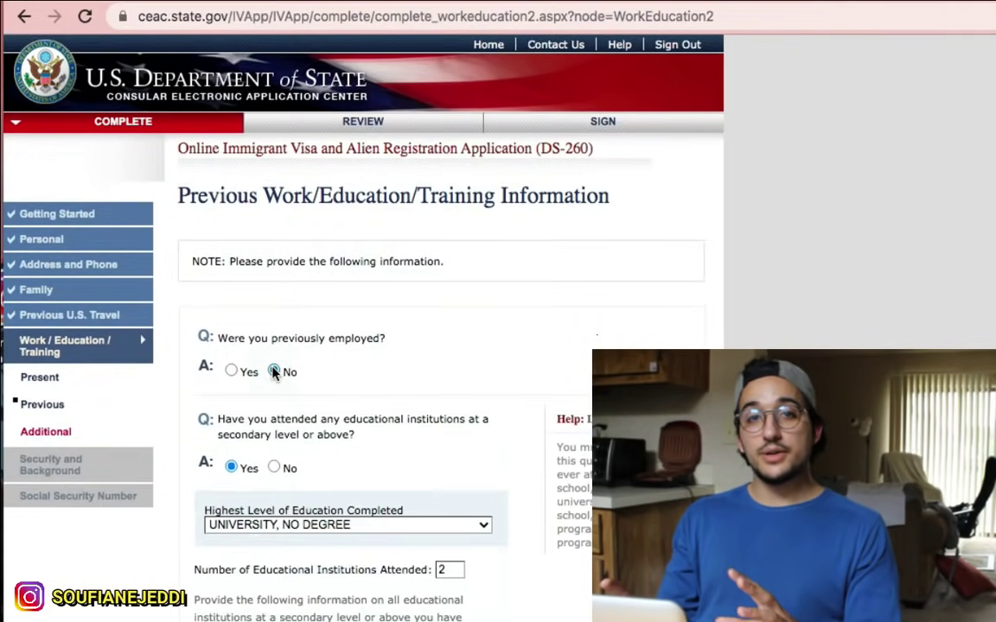
left_click(274, 468)
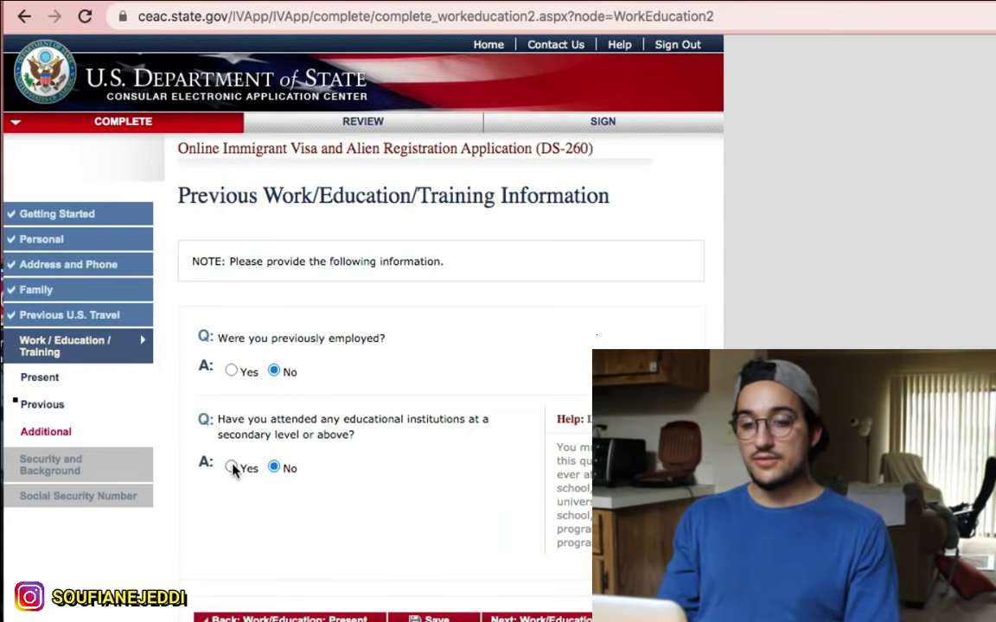
left_click(232, 466)
scroll(340, 502, "down", 5)
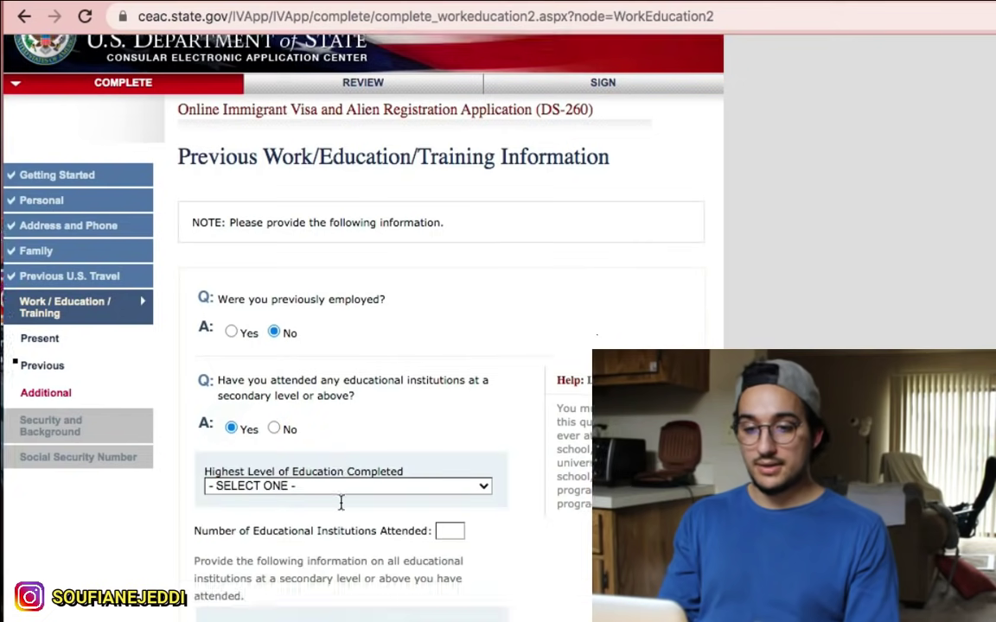
scroll(341, 503, "up", 5)
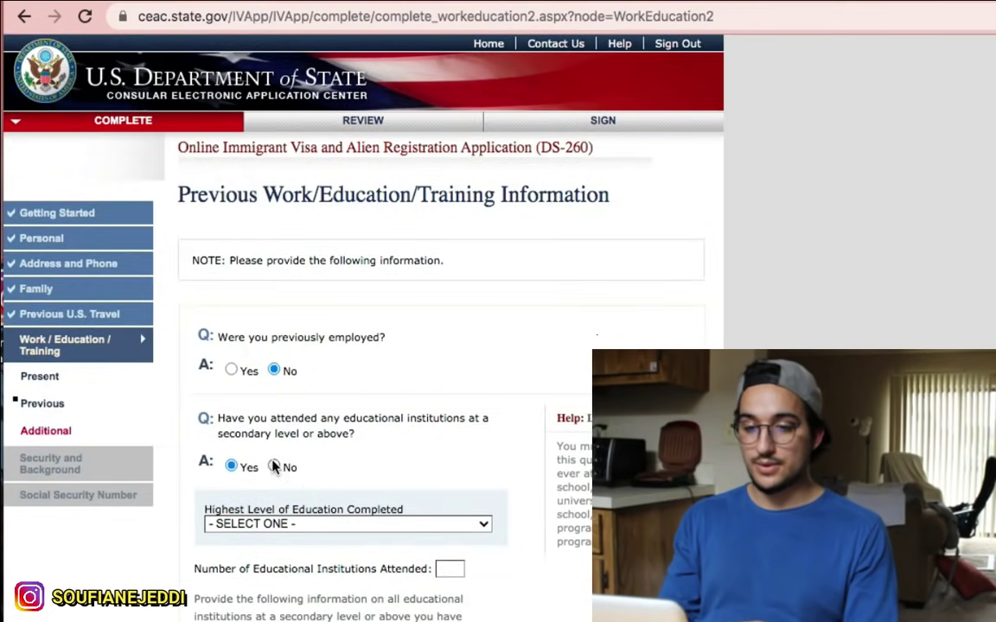
left_click(273, 467)
scroll(271, 467, "down", 1)
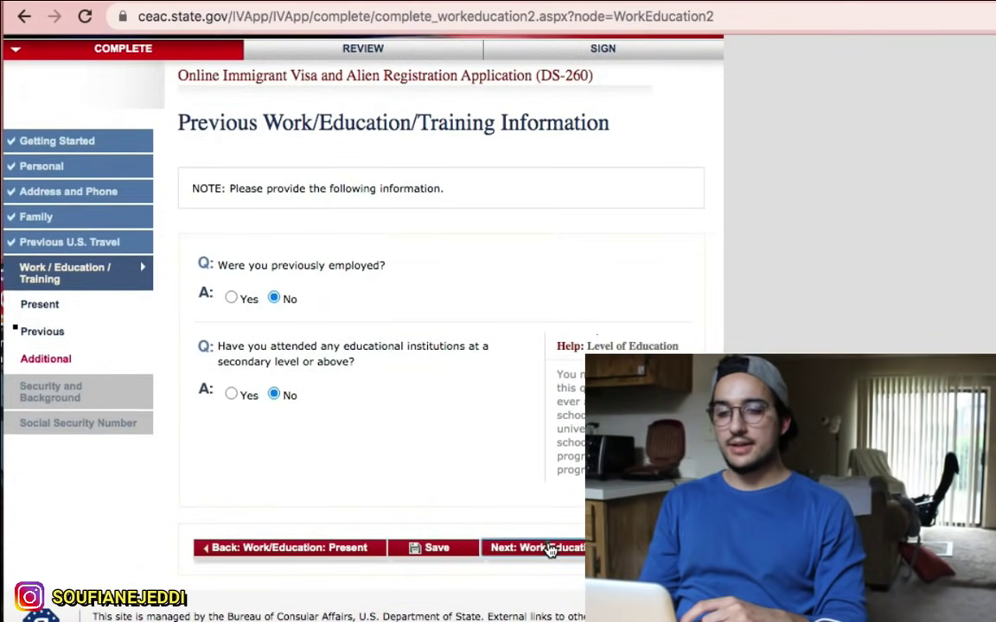
left_click(533, 549)
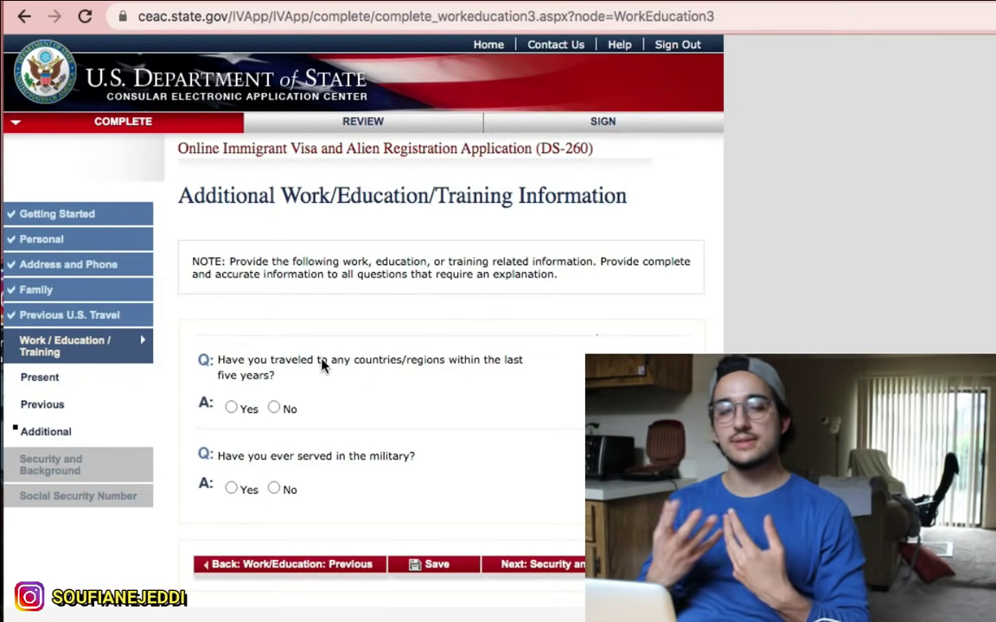
Step: On Additional Work/Education/Training, answer No to travel in the last five years and No to military service
left_click_drag(274, 374, 205, 357)
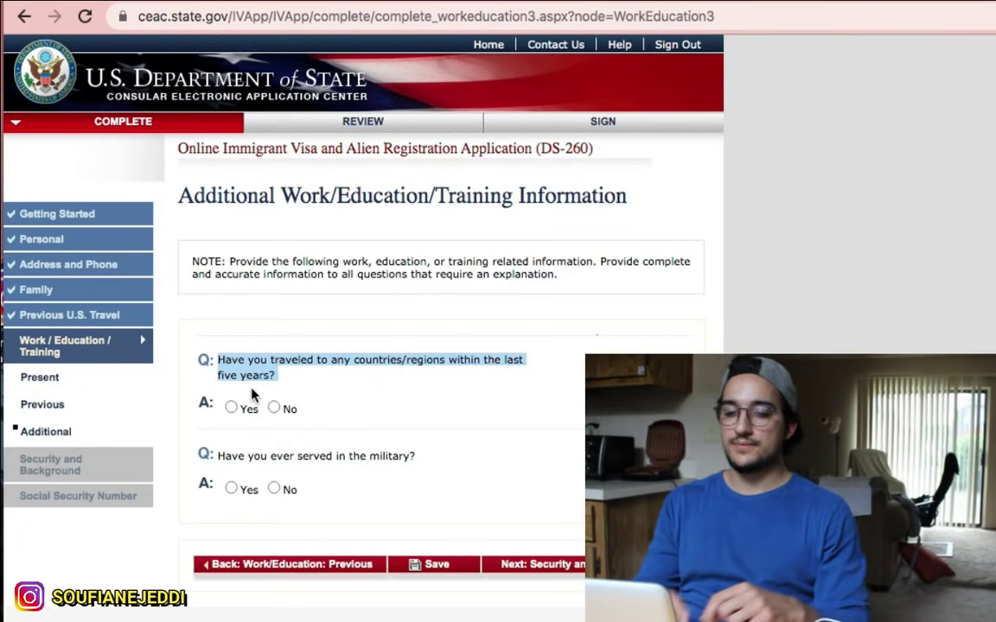
left_click(231, 407)
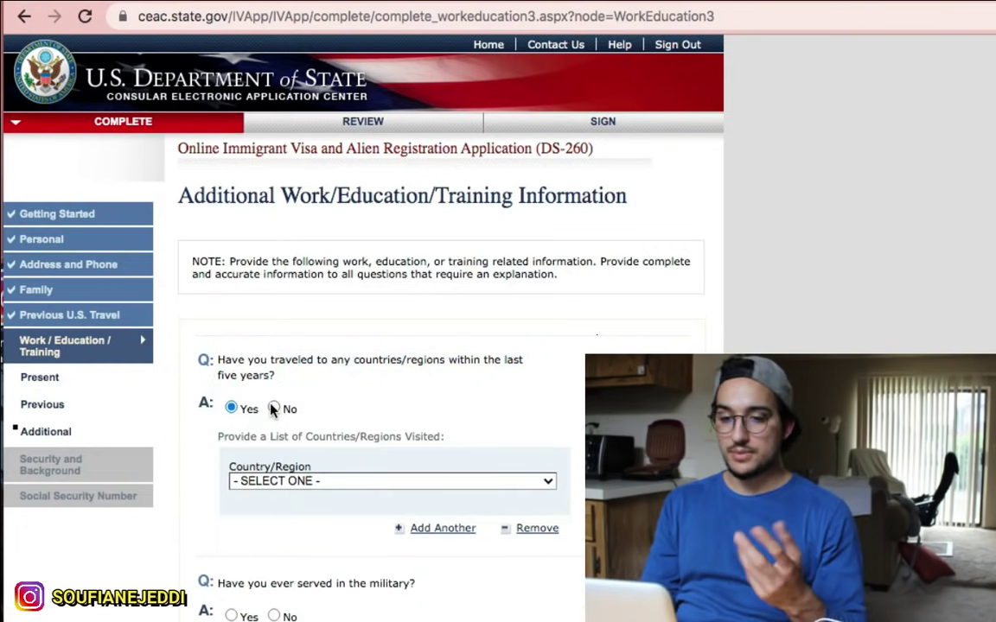
left_click(273, 407)
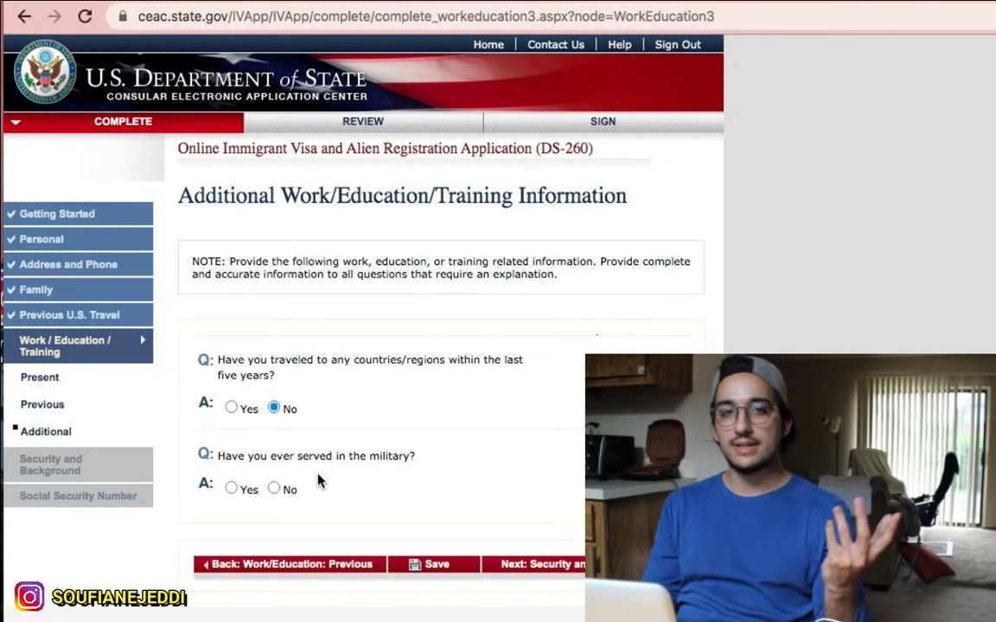
left_click(274, 490)
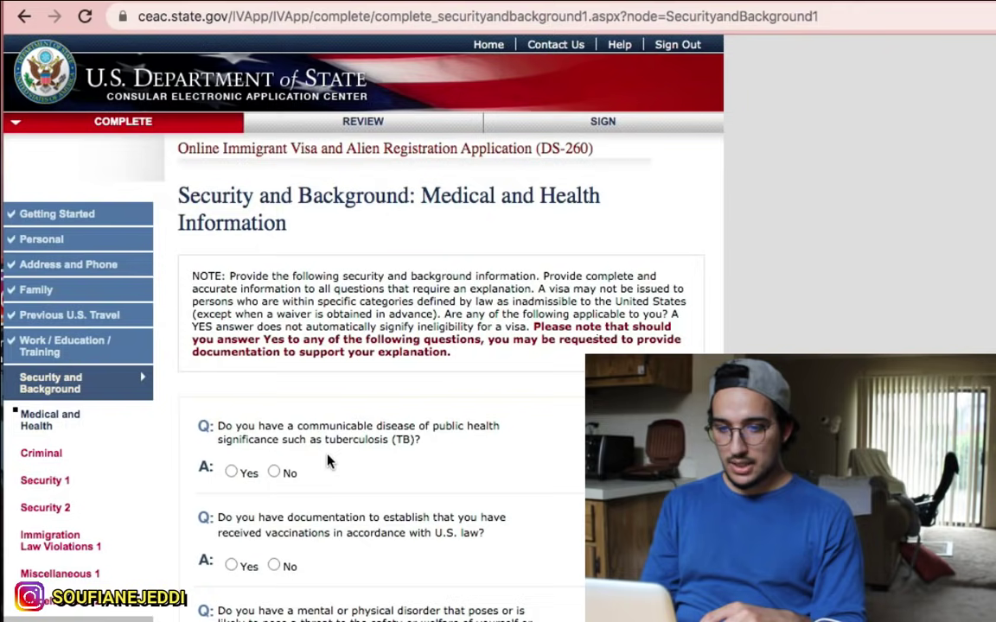
scroll(328, 463, "down", 2)
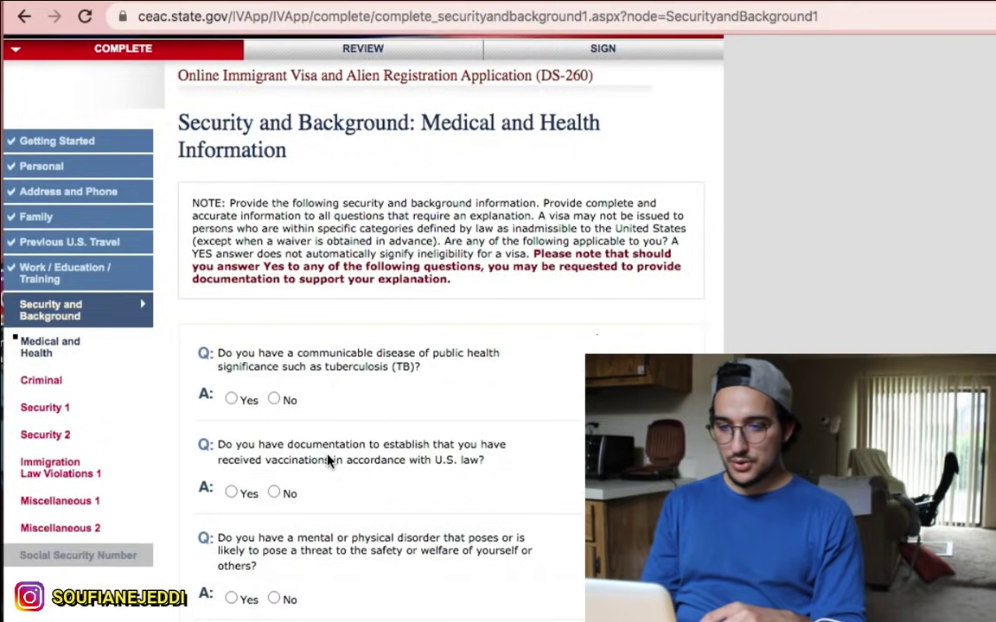